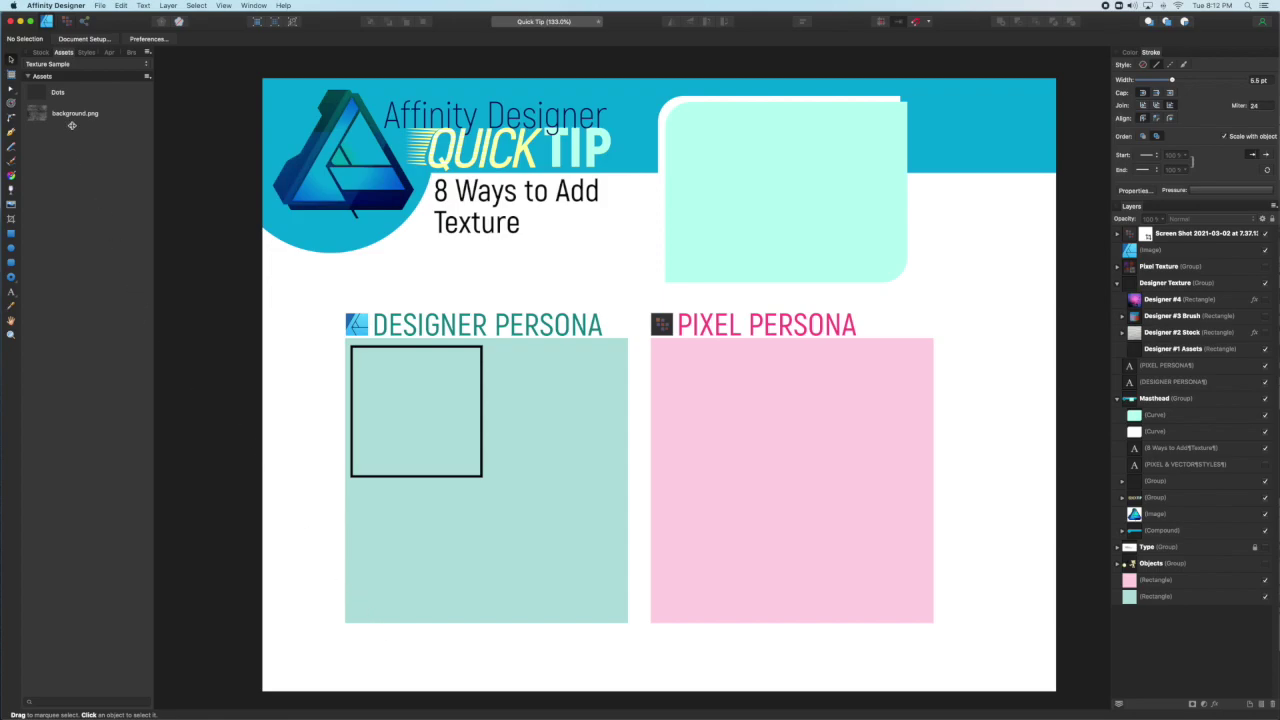
Clip the Dots texture inside the Designer #1 square, then place background.png on the page.
left_click_drag(40, 92, 418, 397)
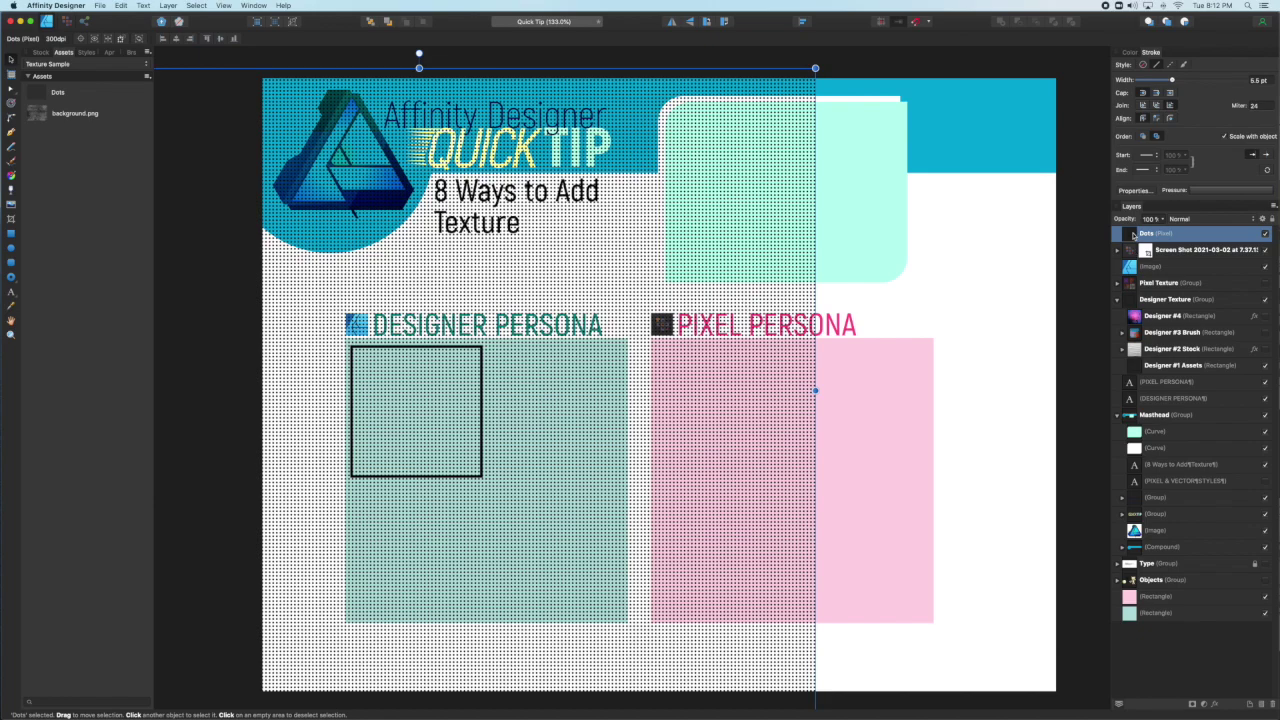
left_click_drag(1133, 233, 1176, 376)
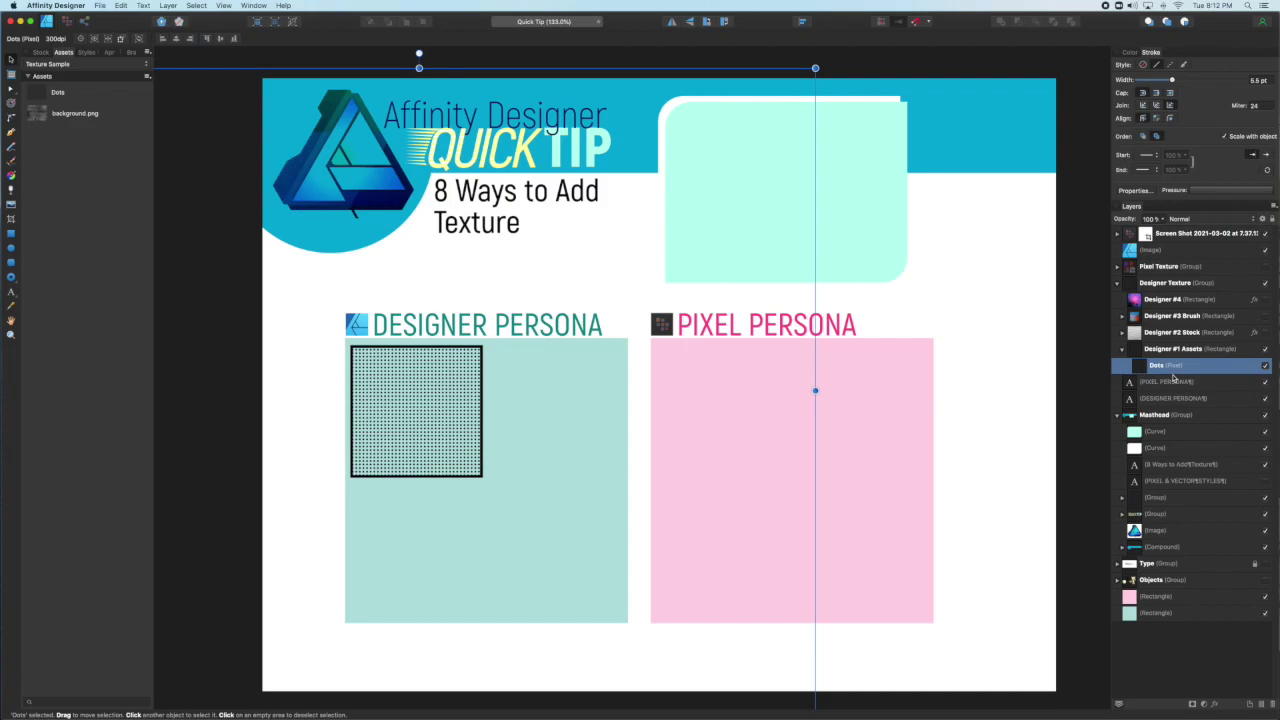
left_click(956, 323)
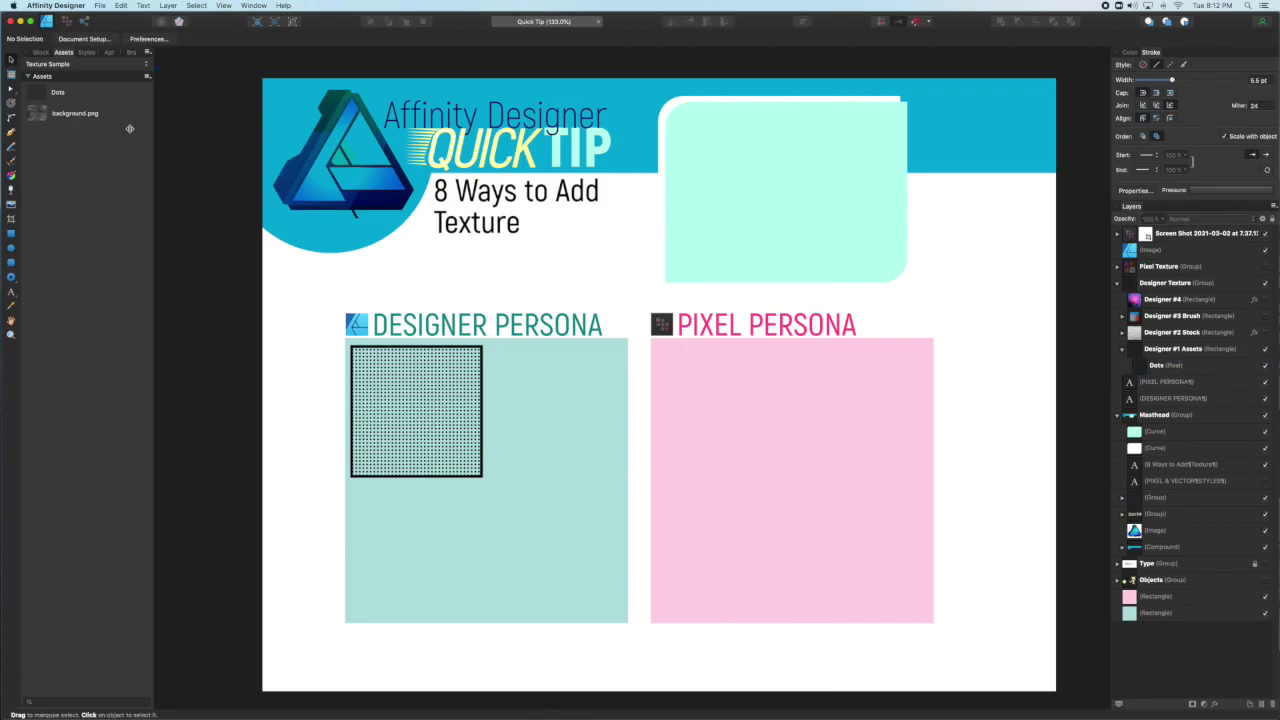
left_click_drag(43, 116, 511, 400)
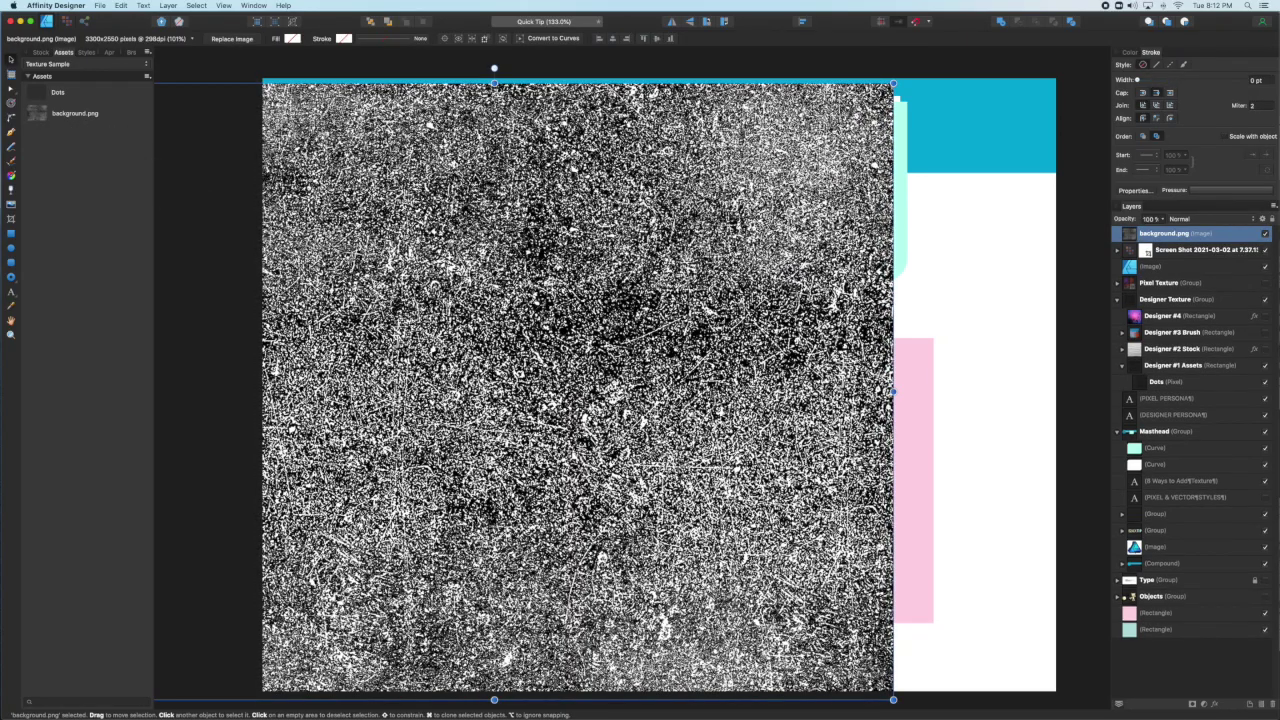
Lower background.png to 42% opacity and clip it inside the Designer #1 square over the dots.
left_click_drag(1167, 216, 1113, 231)
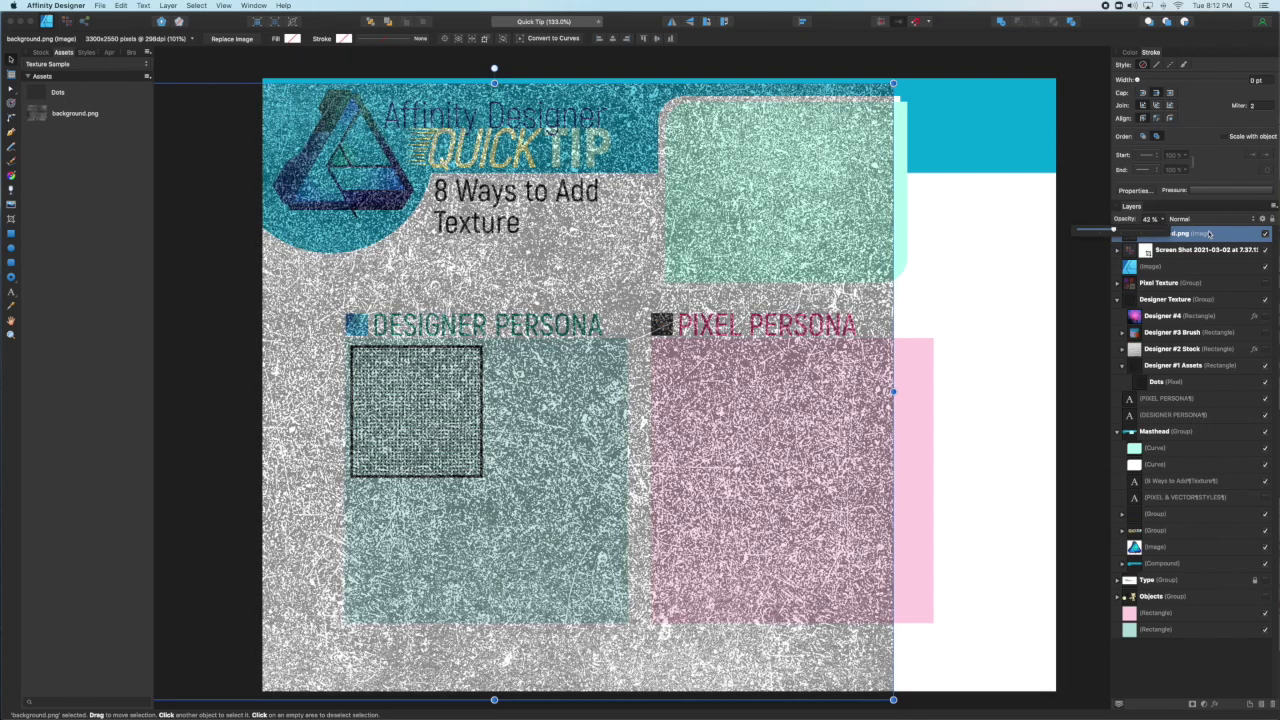
left_click_drag(1130, 233, 1143, 390)
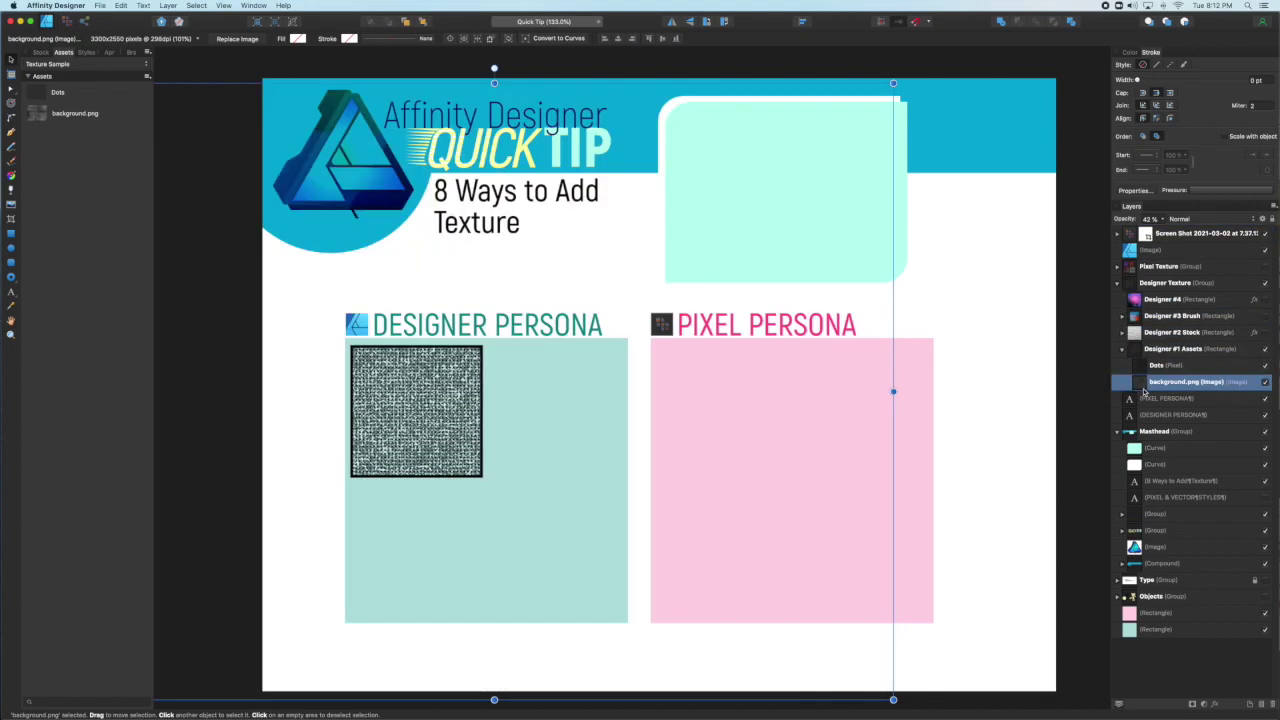
left_click(1005, 400)
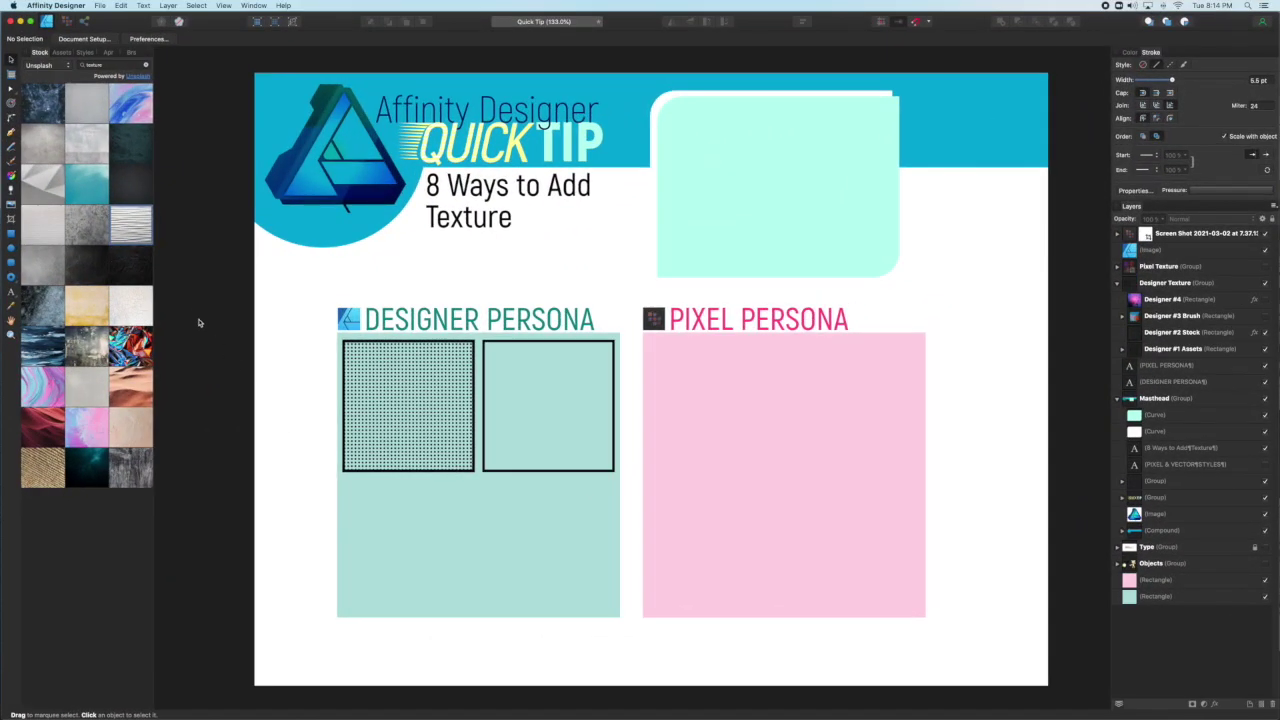
Place the wavy white-line stock photo, shrink it over the second square, and rotate the waves vertical.
left_click_drag(115, 222, 540, 404)
left_click_drag(712, 224, 669, 447)
left_click_drag(858, 134, 700, 206)
left_click_drag(777, 195, 614, 406)
left_click_drag(551, 451, 598, 365)
left_click_drag(555, 281, 429, 418)
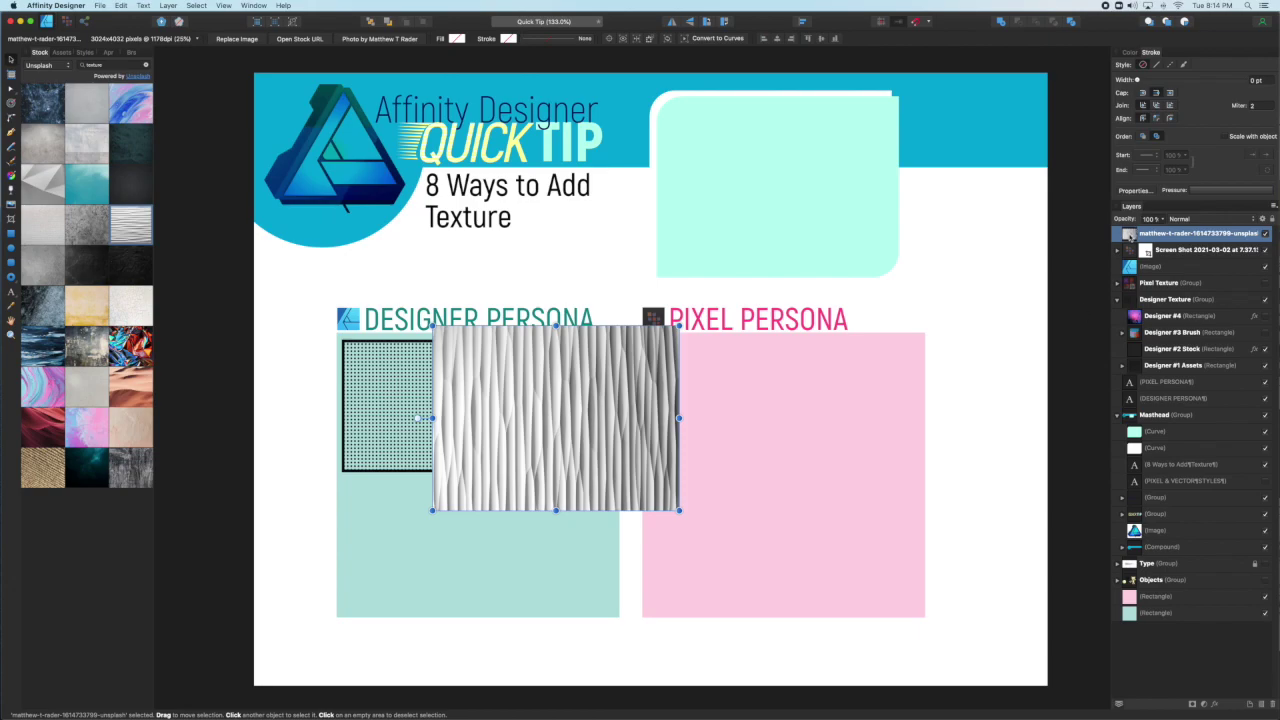
Clip the stock photo inside the Designer #2 Stock square with Multiply blend mode.
left_click_drag(1128, 234, 1164, 360)
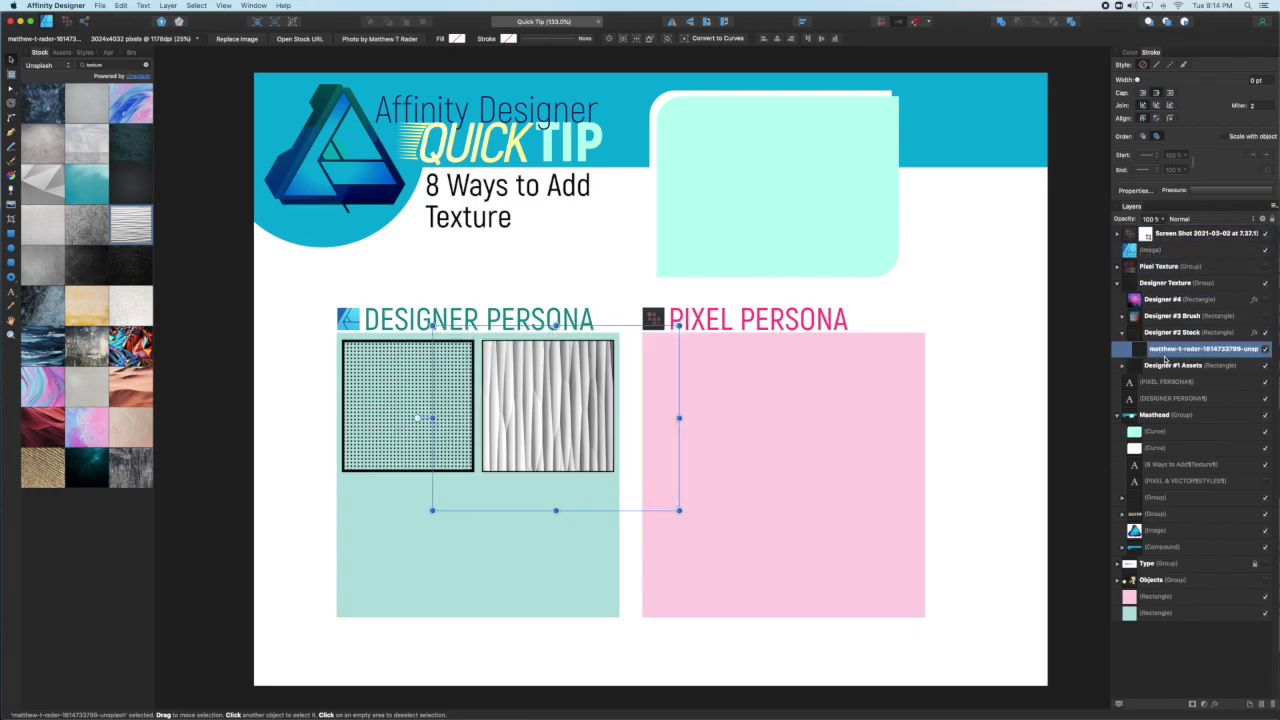
left_click(1181, 218)
left_click(1183, 242)
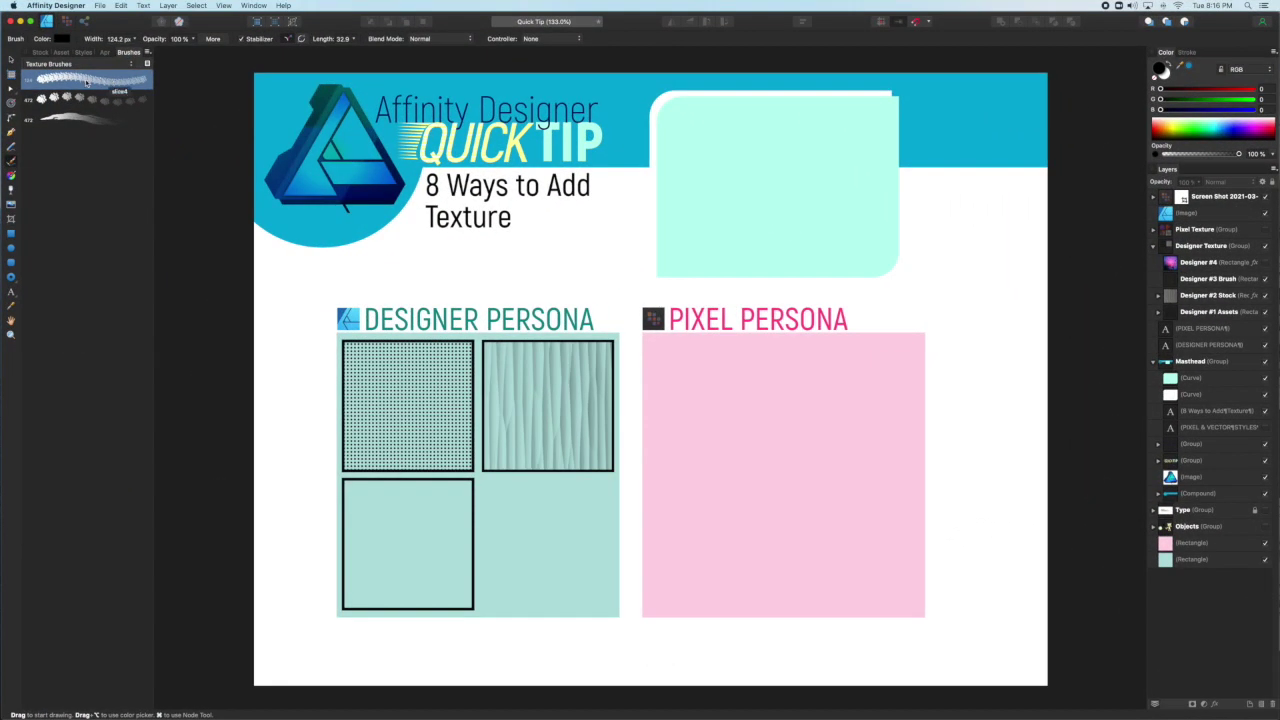
Open the slice4 brush settings, compare the other texture brushes, and shorten its head offset.
double_click(87, 83)
mouse_move(612, 237)
left_mouse_down()
mouse_move(411, 169)
mouse_move(251, 95)
left_mouse_up()
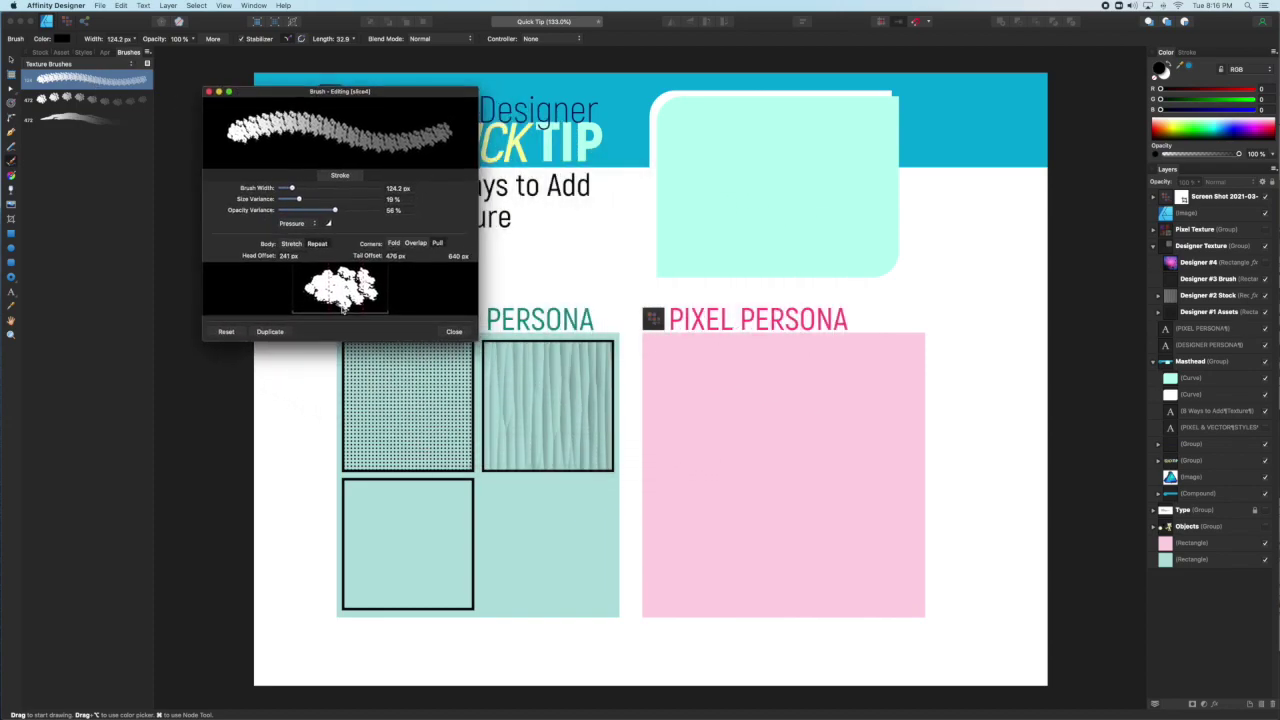
left_click(98, 102)
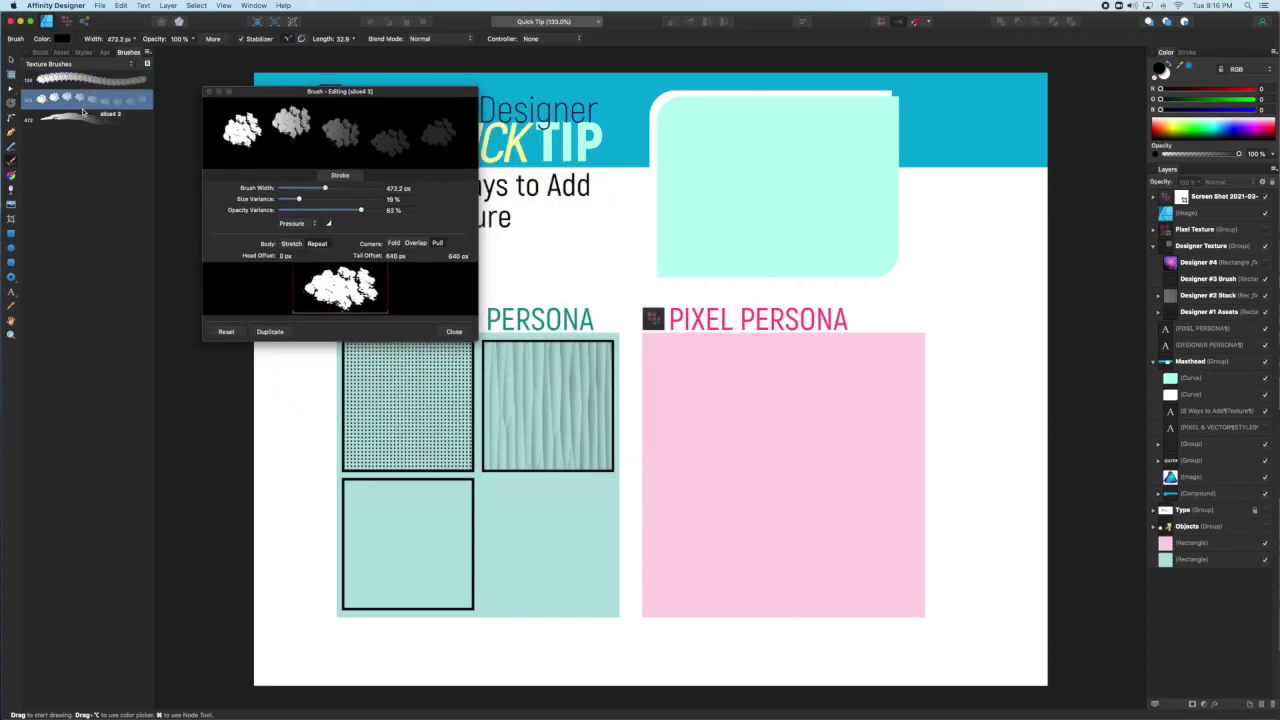
left_click(75, 121)
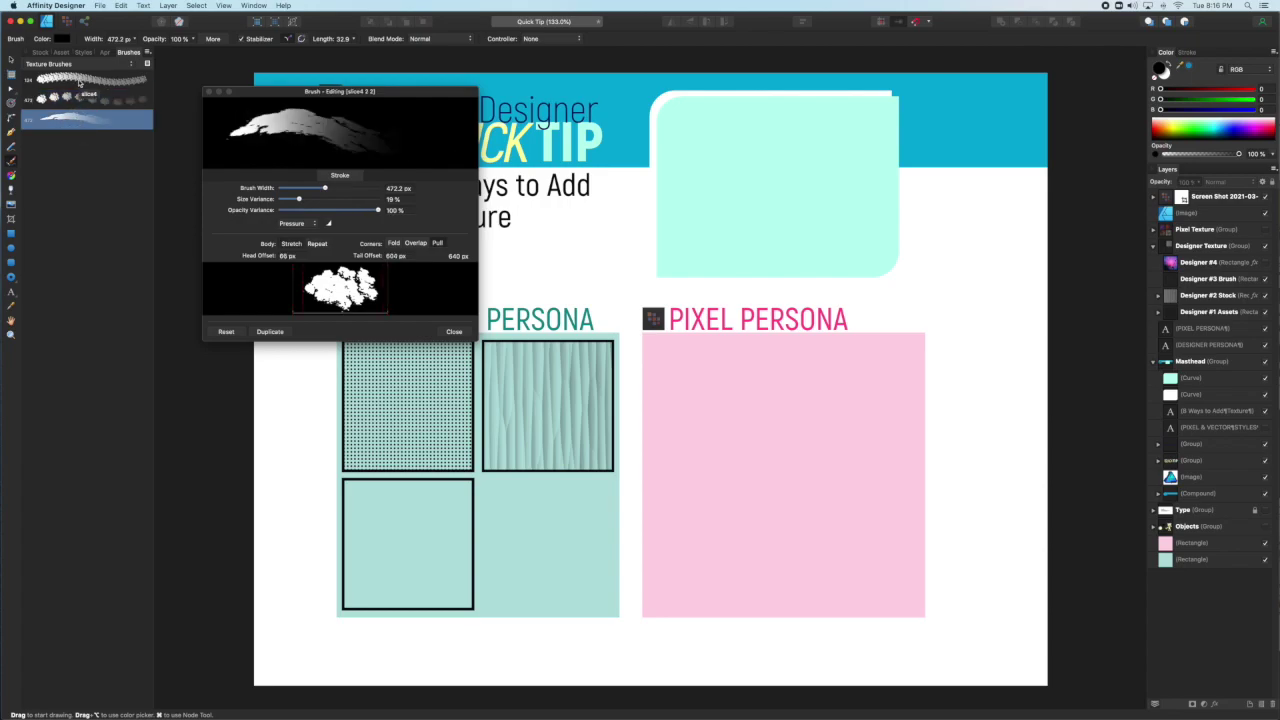
left_click(80, 82)
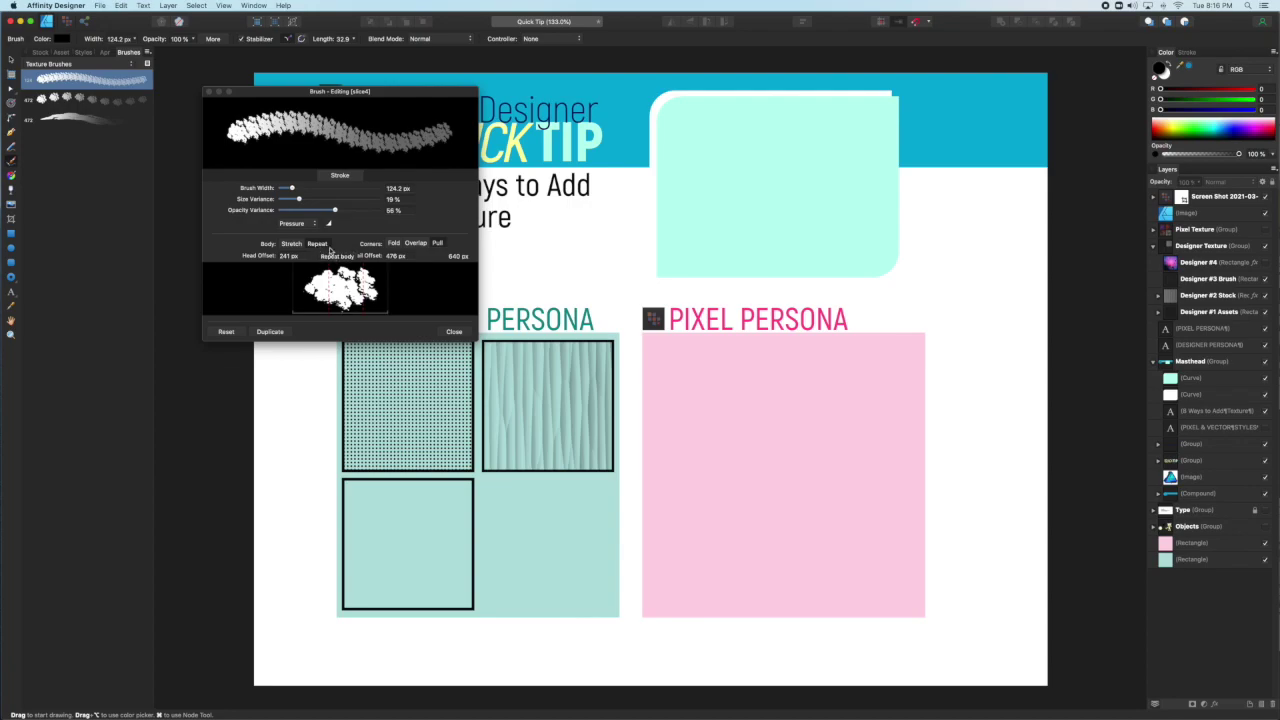
mouse_move(334, 280)
left_mouse_down()
mouse_move(312, 279)
mouse_move(330, 280)
left_mouse_up()
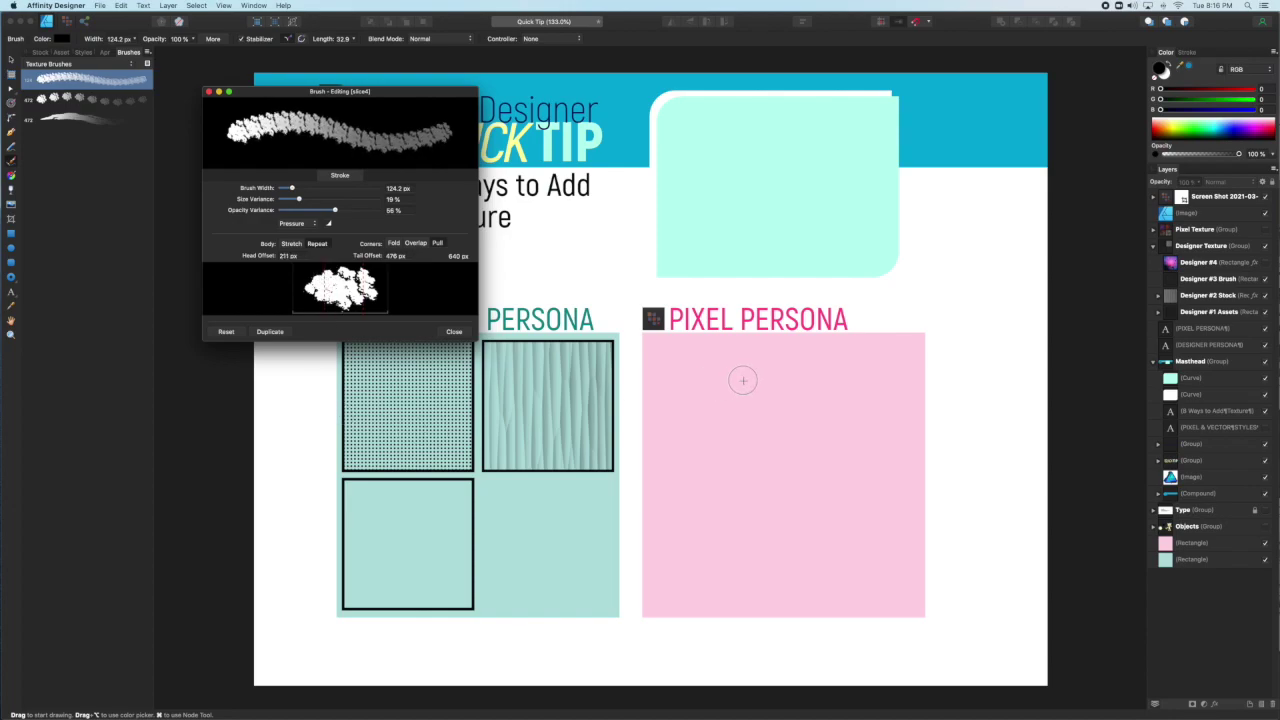
Paint lower-opacity blue-purple texture strokes over the third square's left side.
left_click_drag(1238, 155, 1204, 155)
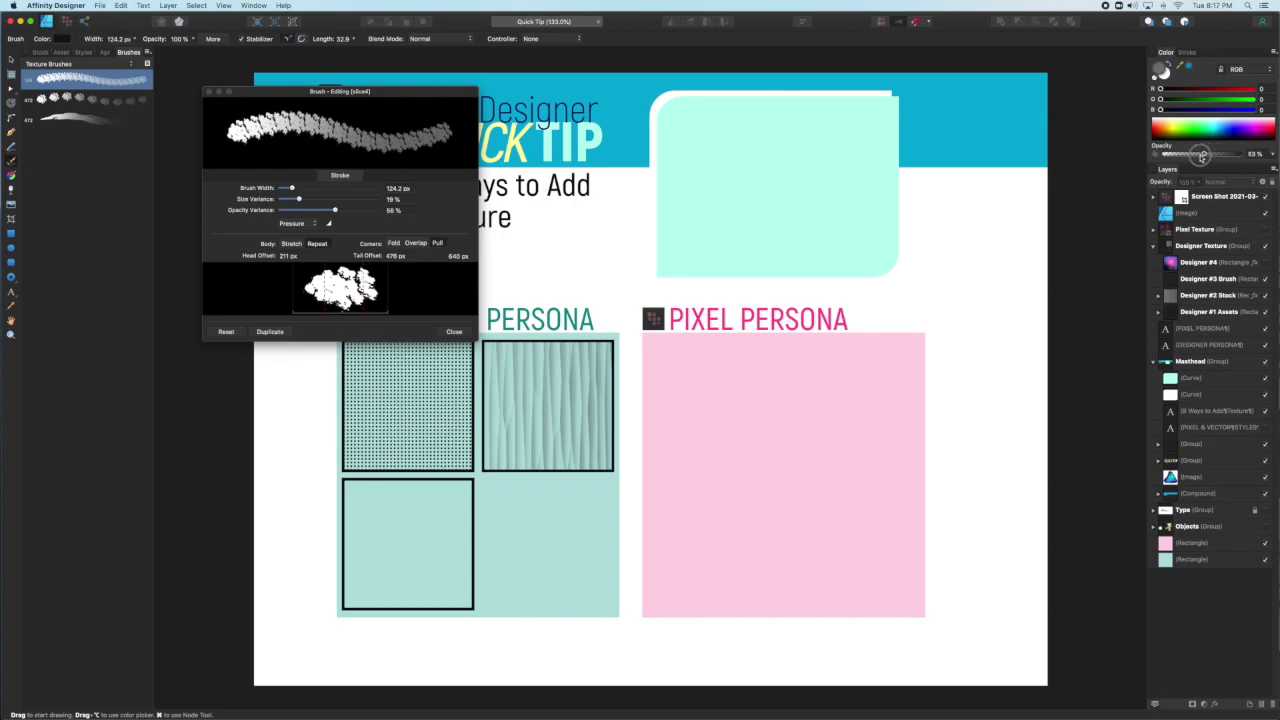
left_click_drag(1226, 110, 1206, 110)
mouse_move(350, 487)
left_mouse_down()
mouse_move(331, 534)
mouse_move(367, 498)
mouse_move(340, 575)
left_mouse_up()
mouse_move(396, 495)
left_mouse_down()
mouse_move(333, 575)
mouse_move(345, 545)
left_mouse_up()
mouse_move(350, 500)
left_mouse_down()
mouse_move(359, 590)
mouse_move(380, 597)
mouse_move(385, 564)
mouse_move(357, 588)
mouse_move(394, 598)
left_mouse_up()
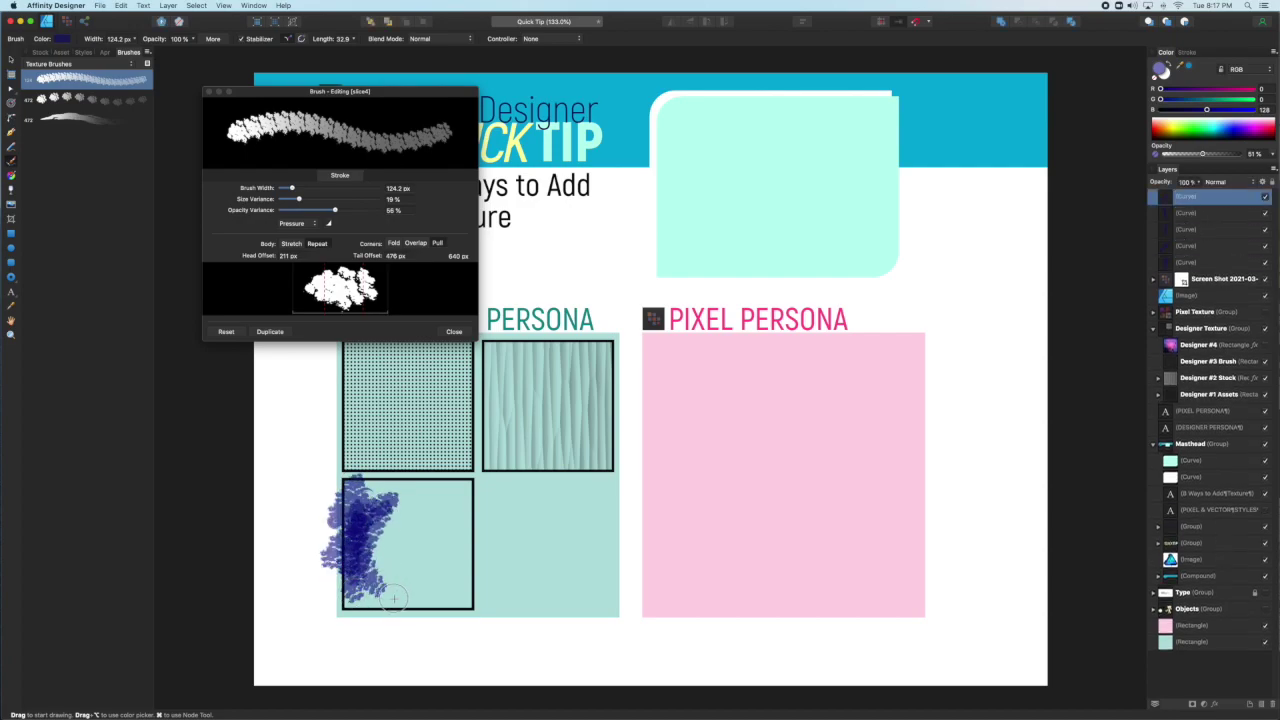
With the second texture brush widened to about 578.7 px, paint wide blue, green and tan strokes.
left_click(85, 103)
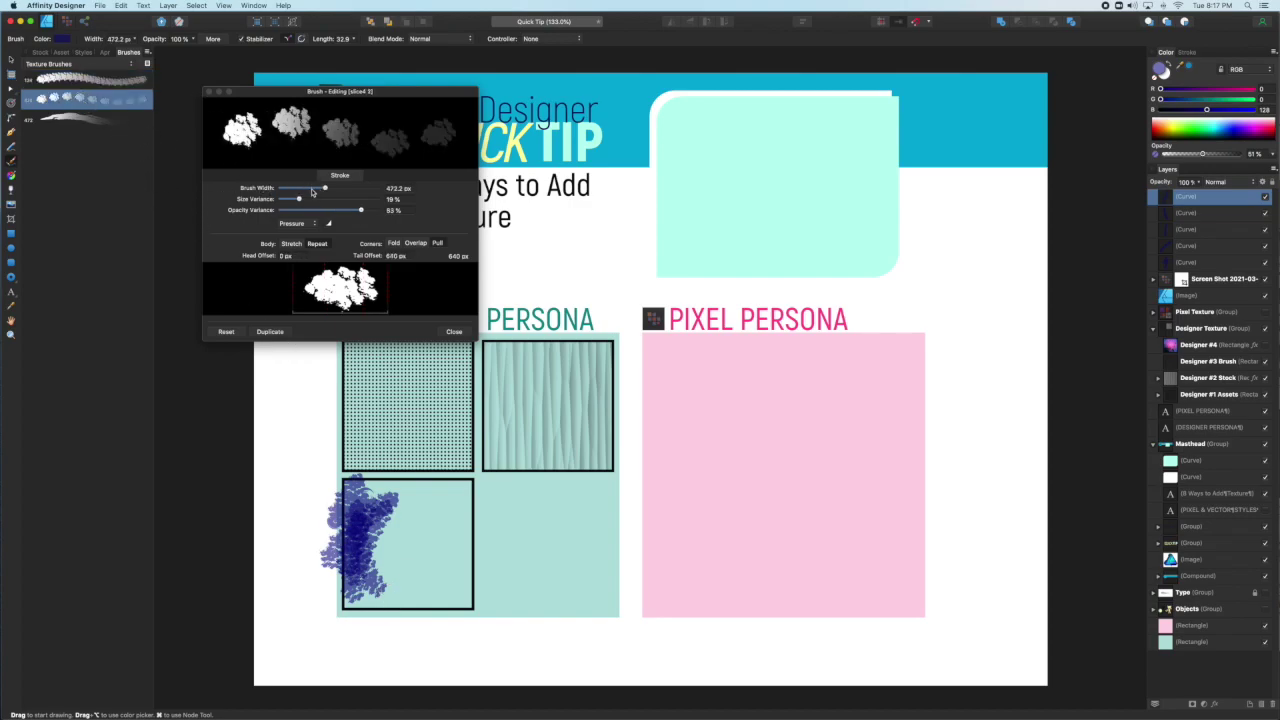
left_click_drag(325, 189, 335, 189)
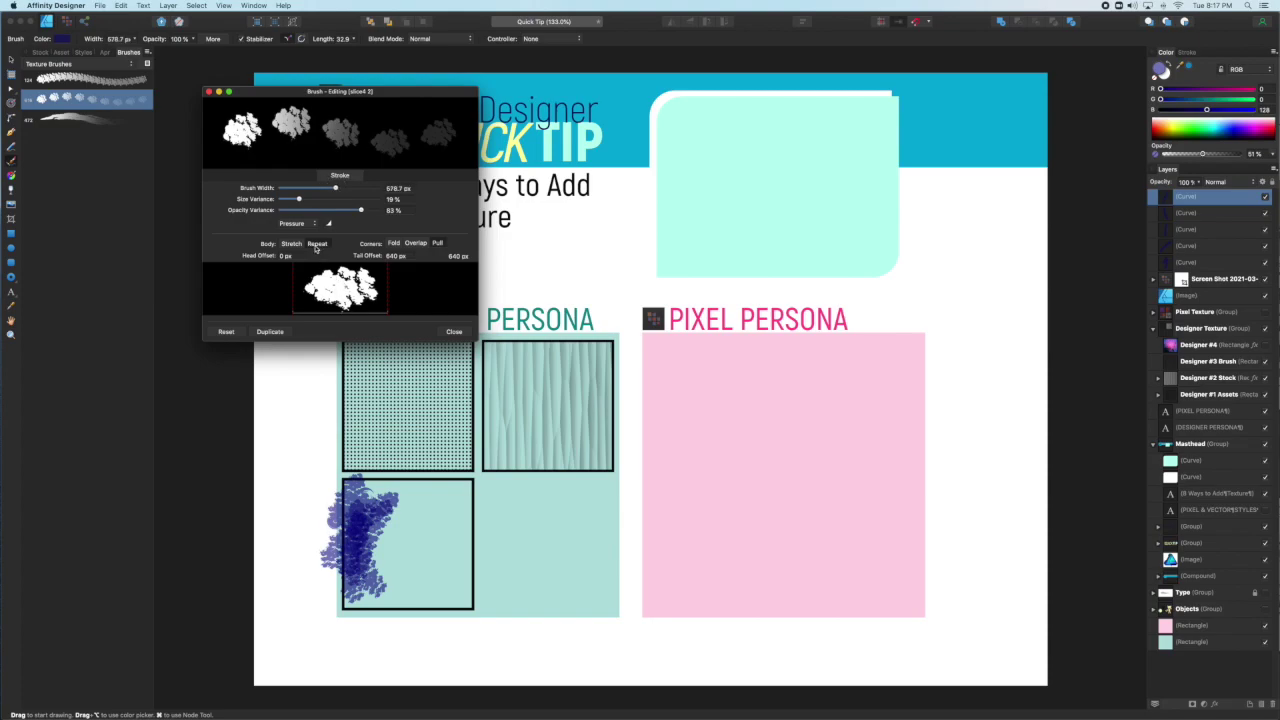
left_click_drag(424, 541, 432, 542)
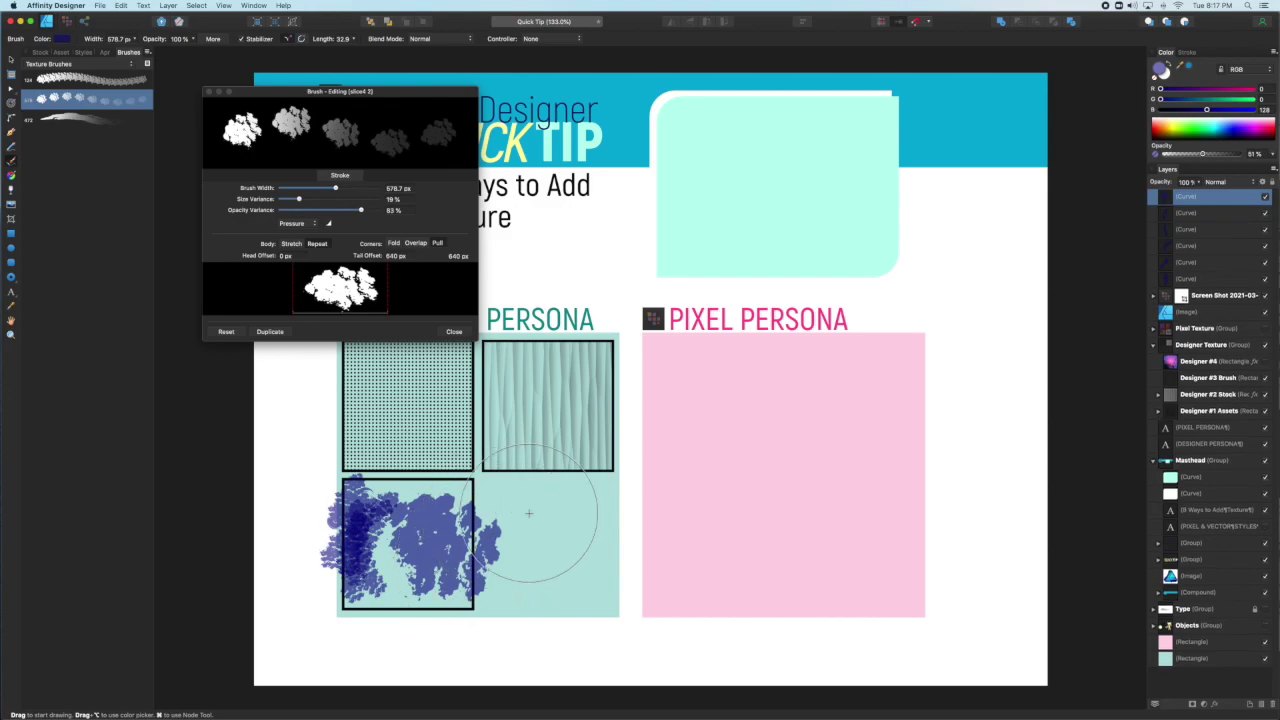
left_click(1225, 100)
mouse_move(443, 519)
left_mouse_down()
mouse_move(460, 480)
mouse_move(450, 500)
mouse_move(400, 510)
mouse_move(420, 520)
mouse_move(390, 535)
left_mouse_up()
left_click(1237, 89)
left_click_drag(429, 543, 480, 570)
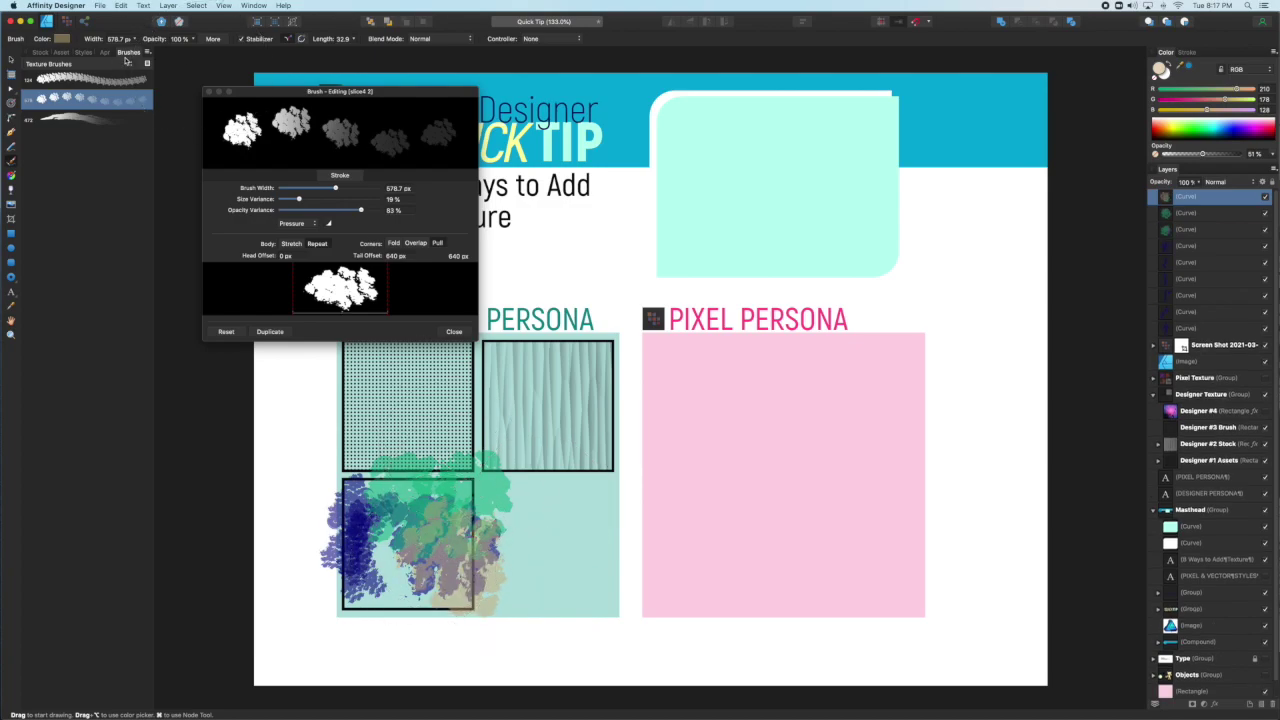
left_click(86, 121)
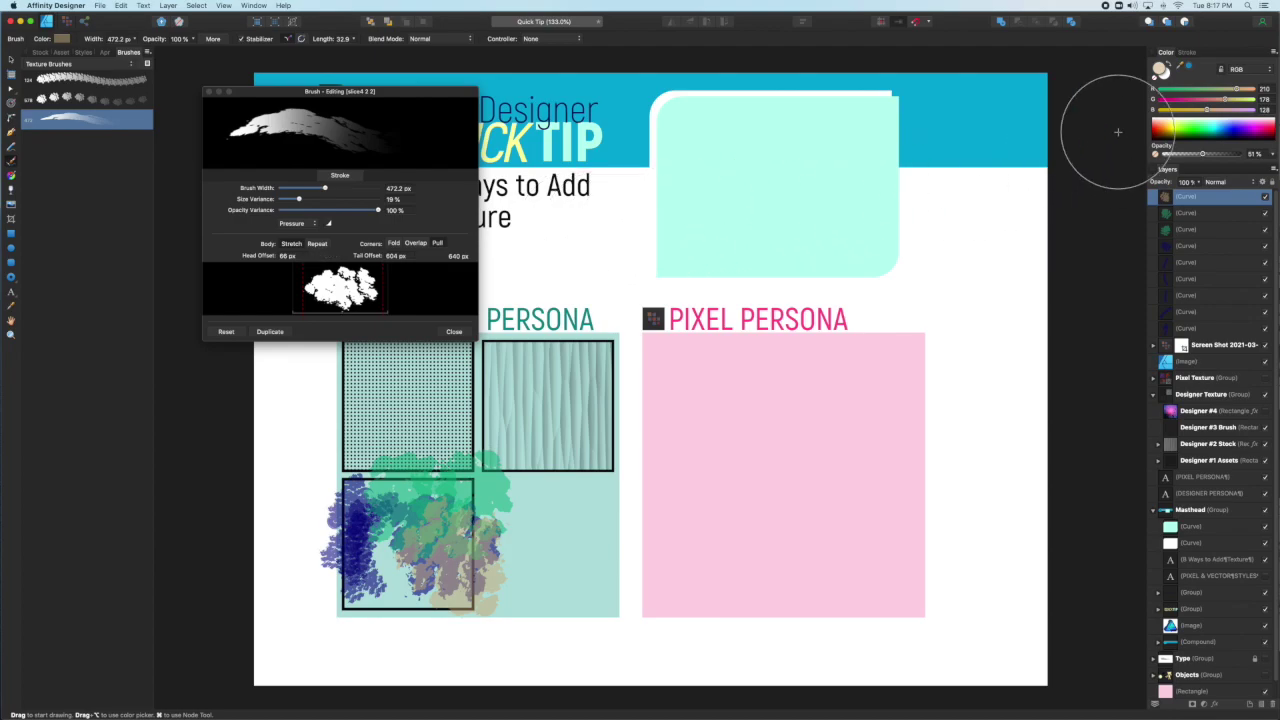
Paint pink looping strokes at 66% opacity with a 186.6 px brush over the third square.
left_click_drag(1194, 99, 1181, 99)
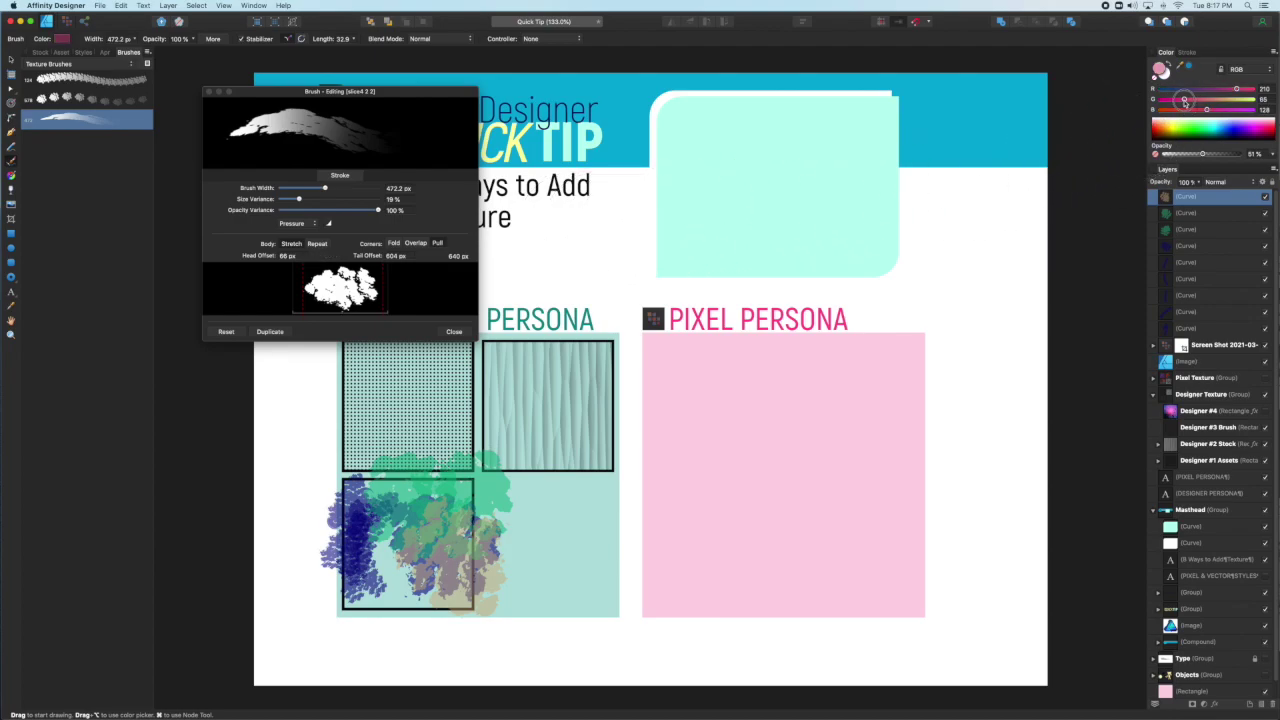
left_click_drag(1203, 155, 1212, 155)
mouse_move(370, 545)
left_mouse_down()
mouse_move(500, 615)
mouse_move(520, 600)
left_mouse_up()
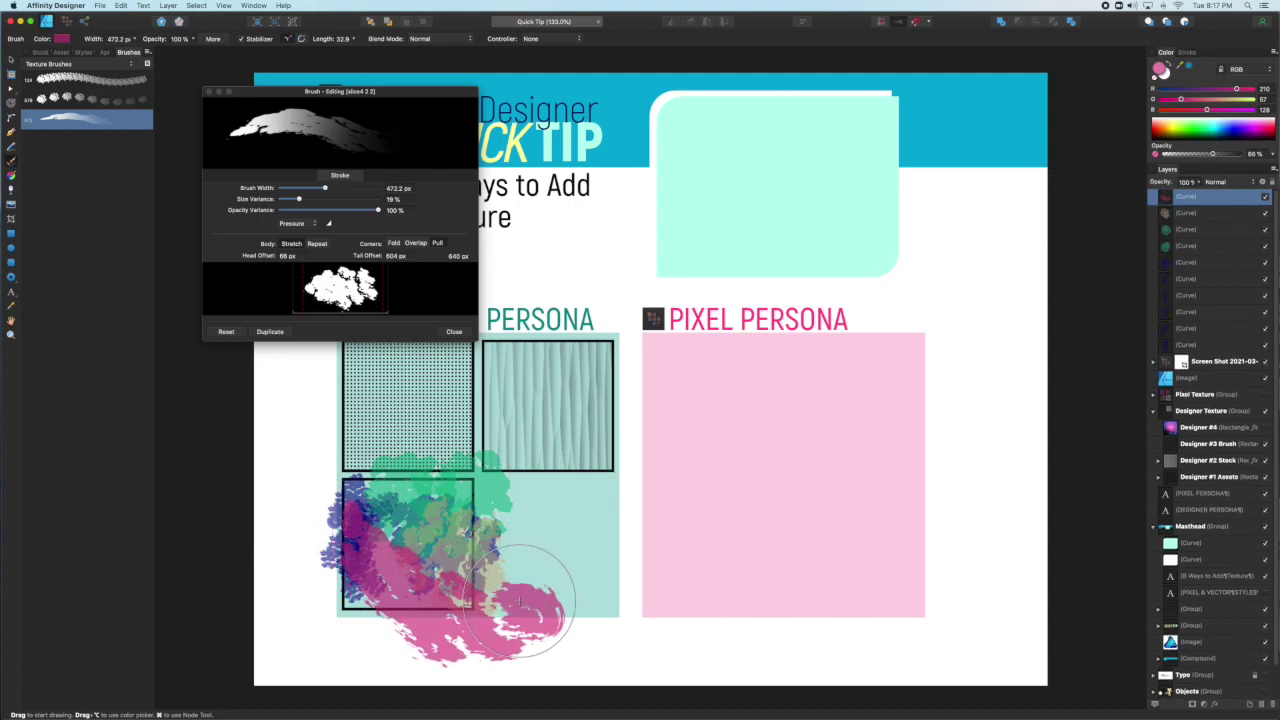
key("super+z")
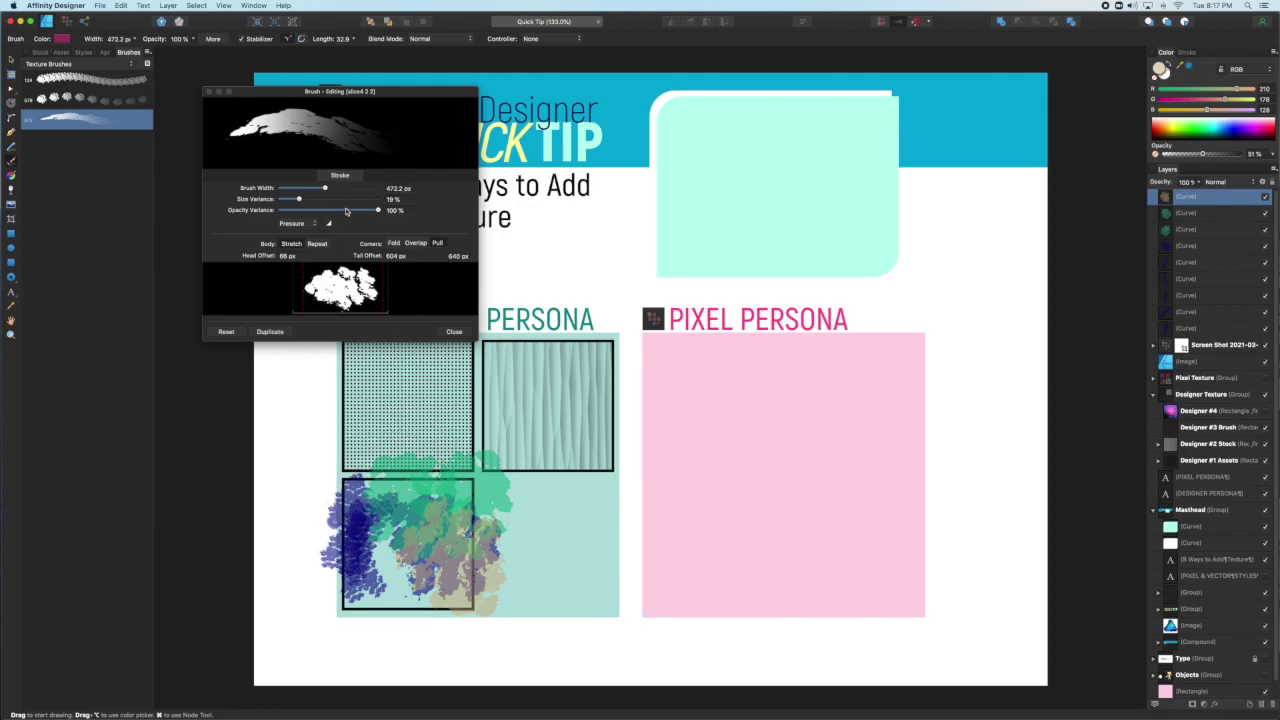
left_click_drag(324, 188, 297, 188)
mouse_move(345, 535)
left_mouse_down()
mouse_move(385, 605)
mouse_move(447, 615)
mouse_move(460, 557)
mouse_move(332, 579)
mouse_move(292, 507)
mouse_move(436, 635)
left_mouse_up()
mouse_move(302, 478)
left_mouse_down()
mouse_move(340, 496)
mouse_move(318, 612)
left_mouse_up()
mouse_move(330, 515)
left_mouse_down()
mouse_move(470, 628)
mouse_move(462, 663)
left_mouse_up()
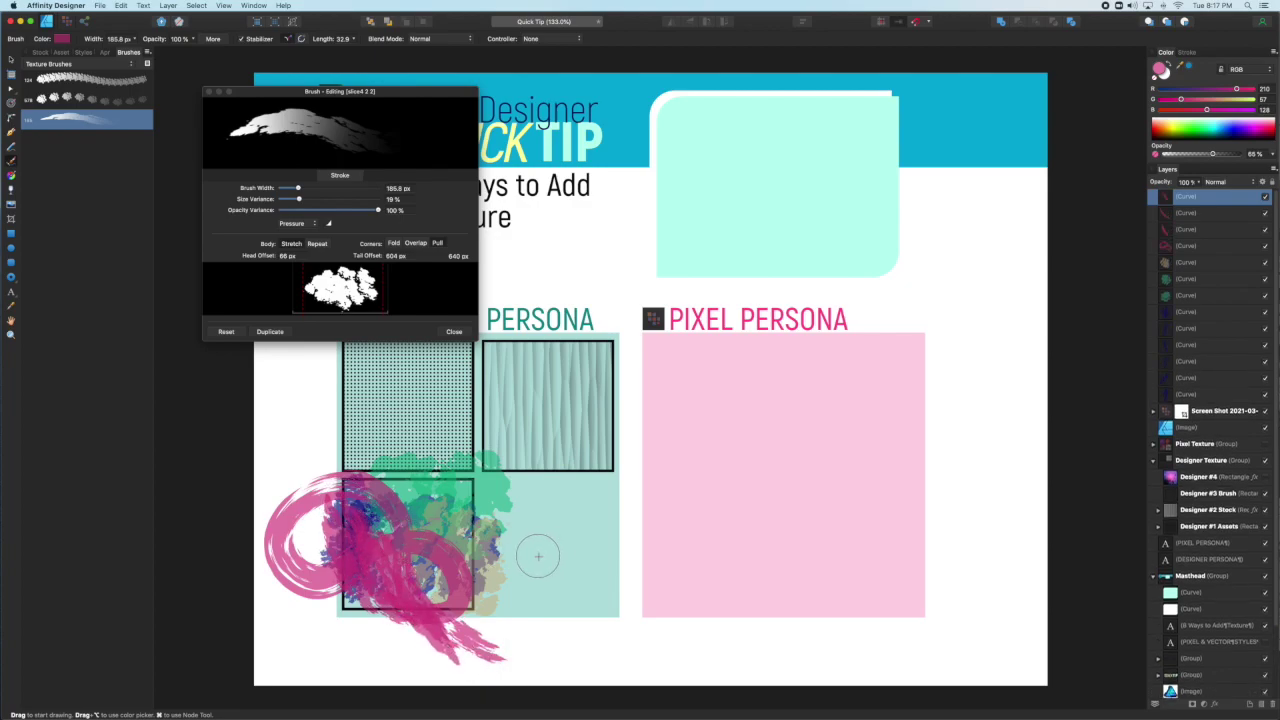
Group all the brush stroke curves and clip the group inside the Designer #3 Brush square.
left_click(1178, 394, "shift")
key("super+g")
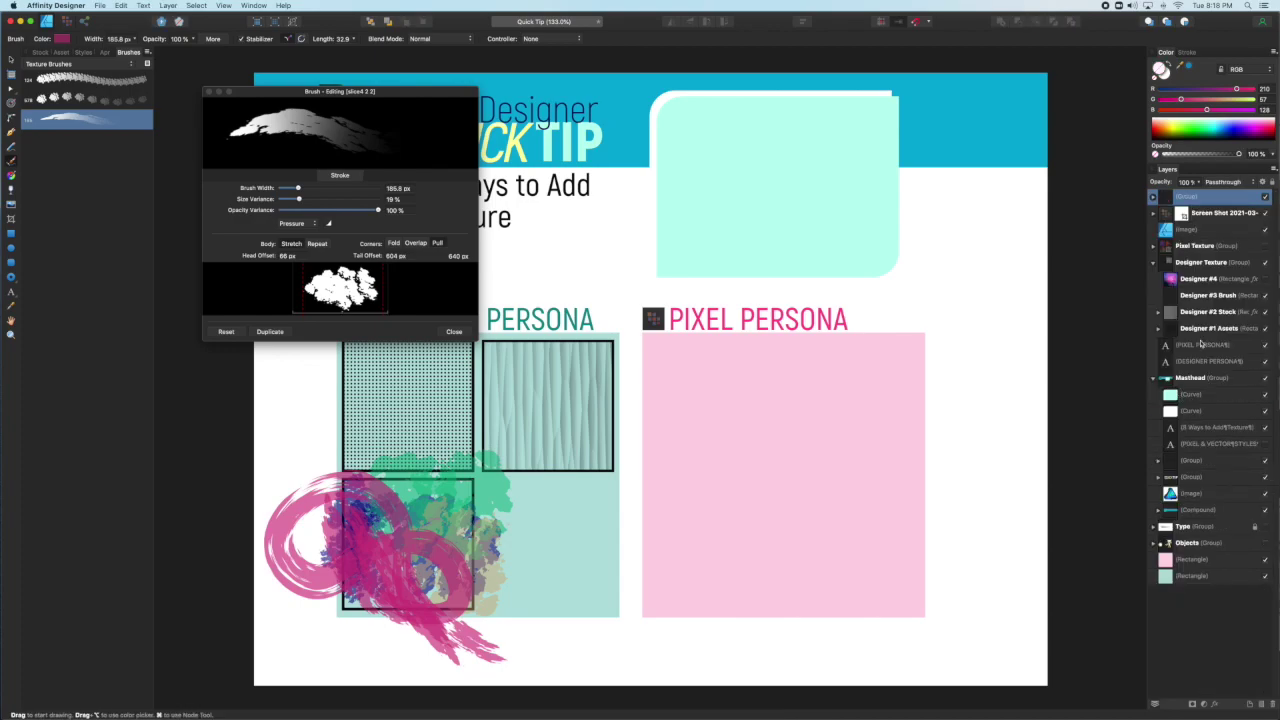
left_click_drag(1162, 196, 1175, 300)
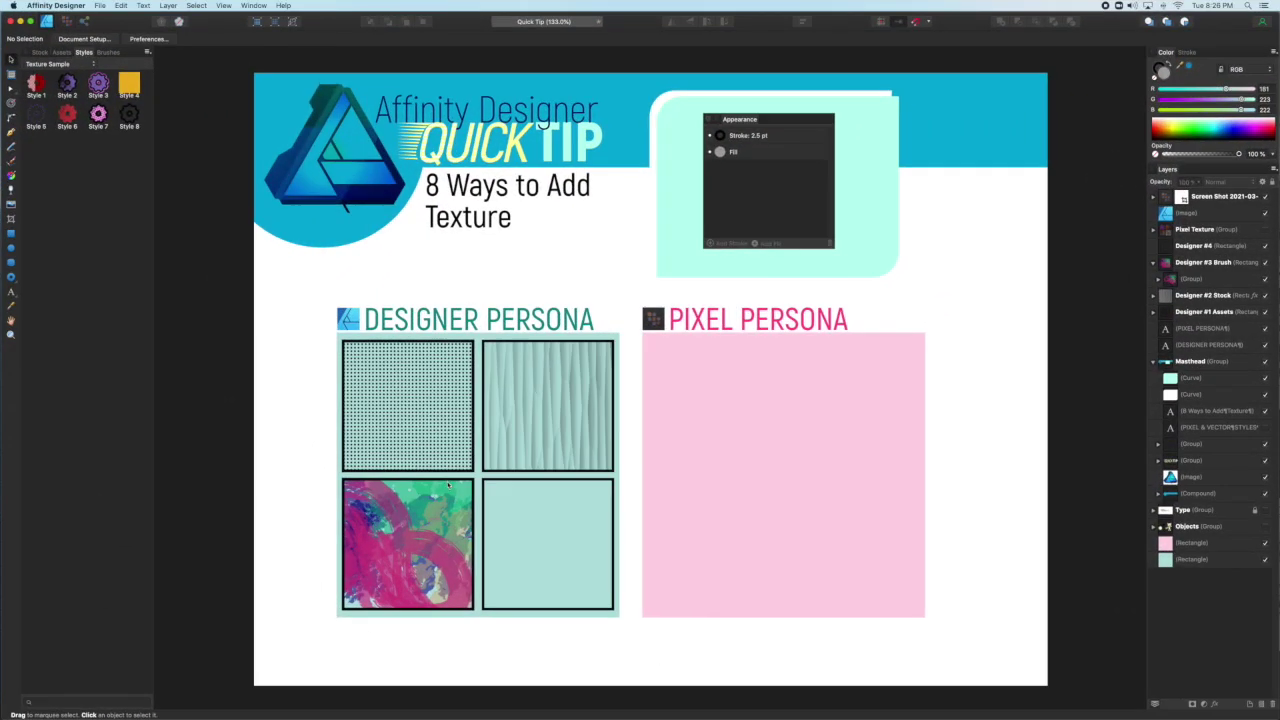
Preview Styles 7, 6, 2, 3 and others on the Designer #4 square, ending on the plain black-border style.
left_click(487, 488)
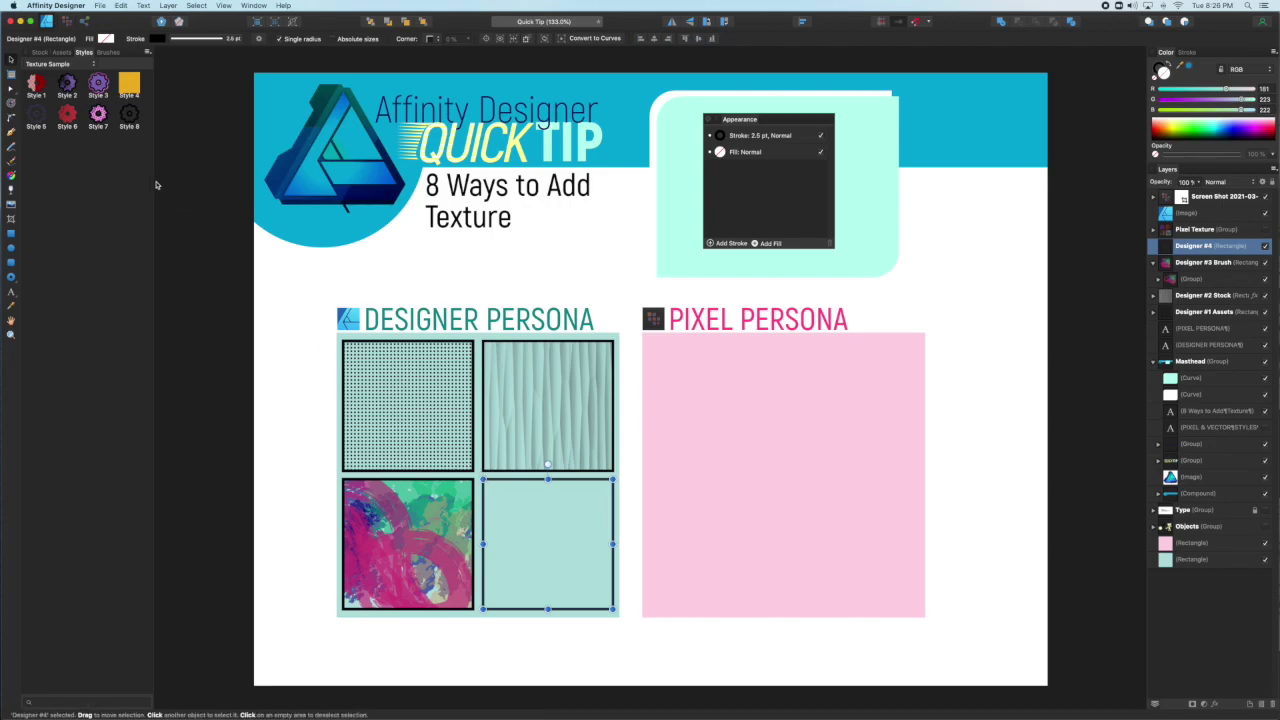
left_click(99, 114)
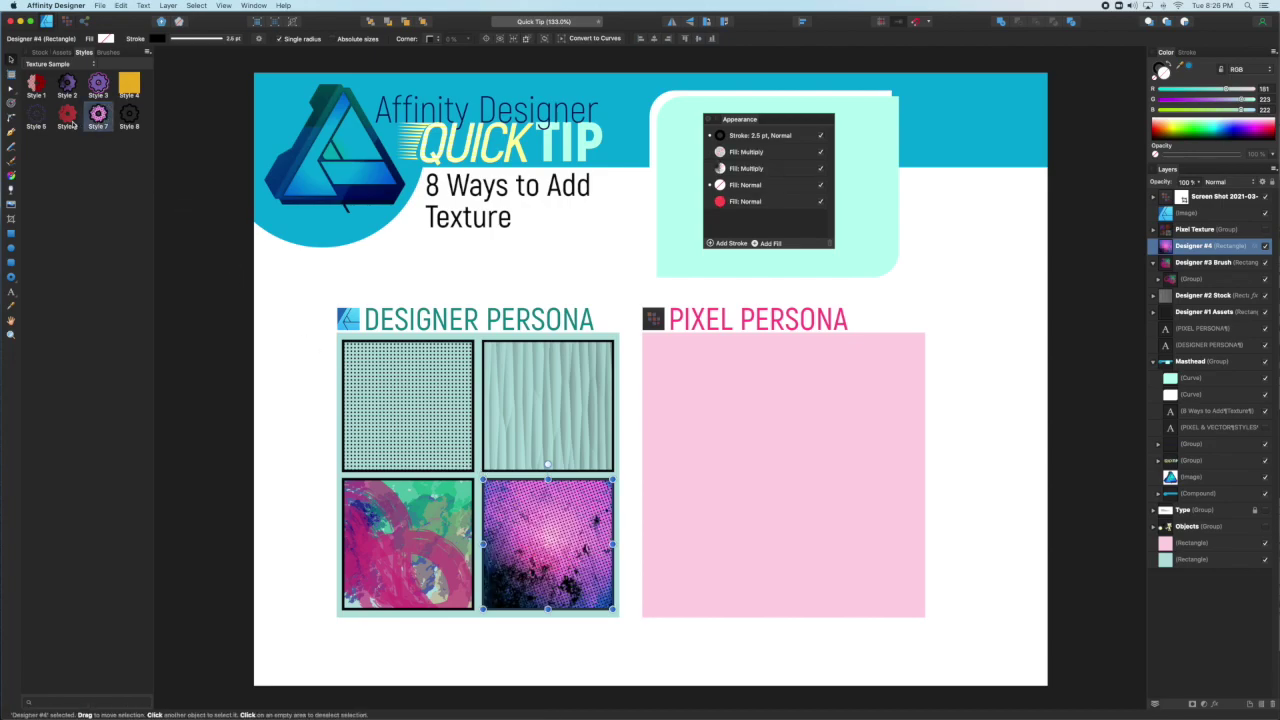
left_click(68, 120)
left_click(66, 86)
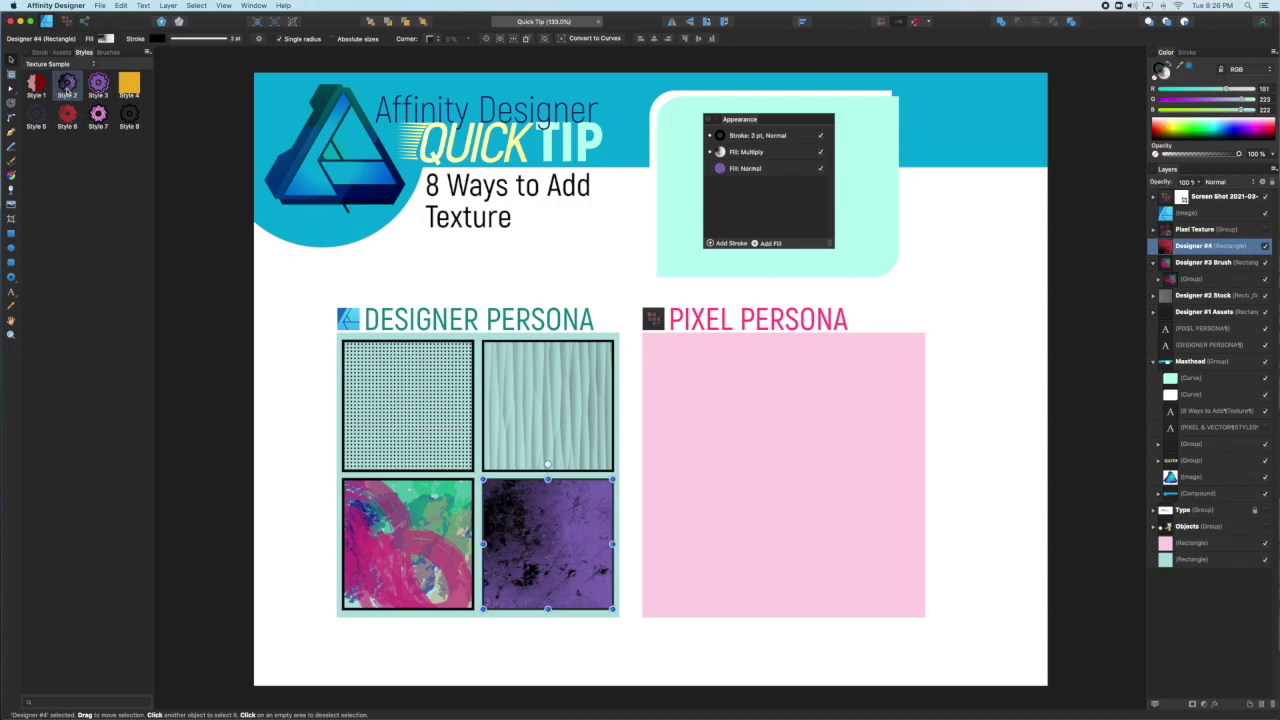
left_click(98, 85)
left_click(128, 86)
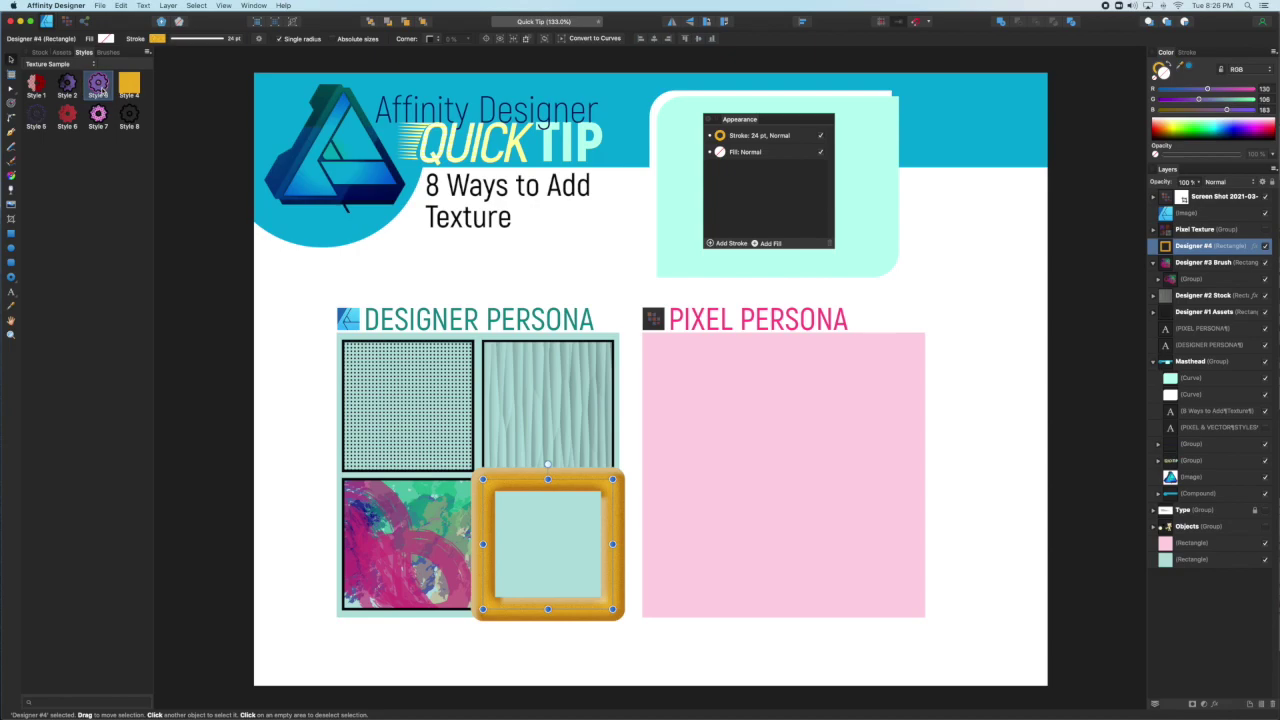
left_click(98, 116)
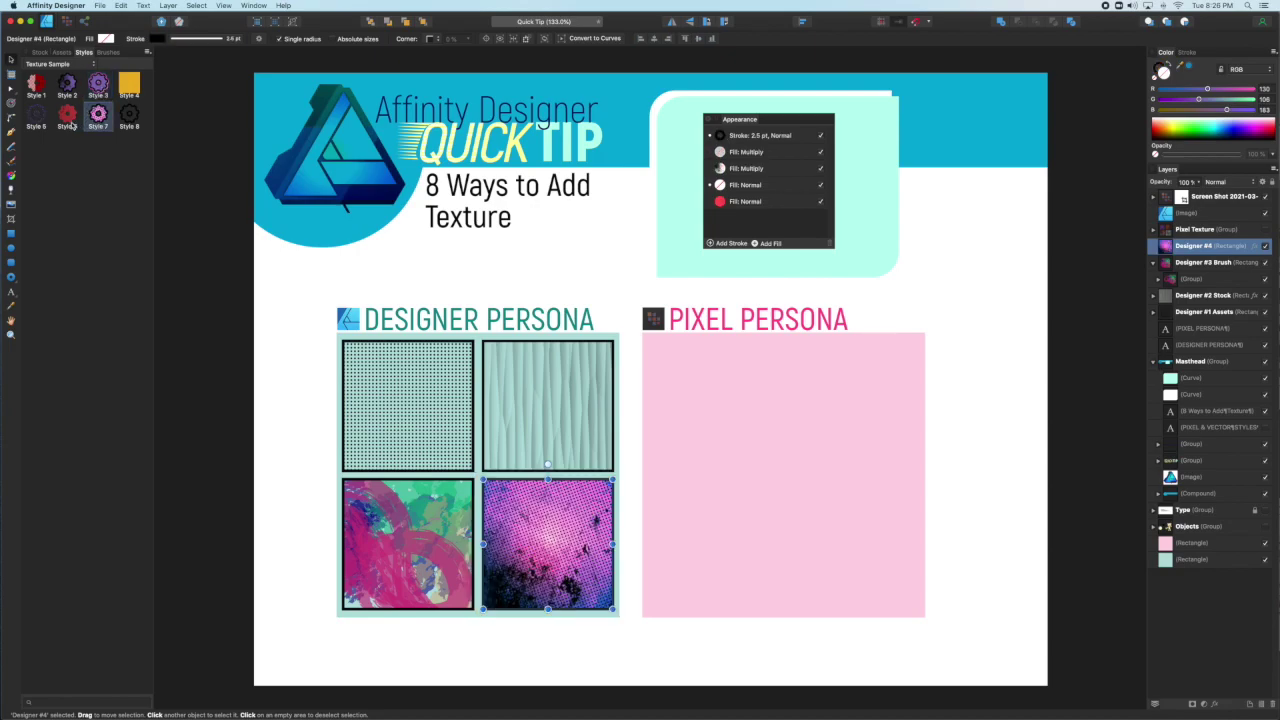
left_click(64, 118)
left_click(36, 118)
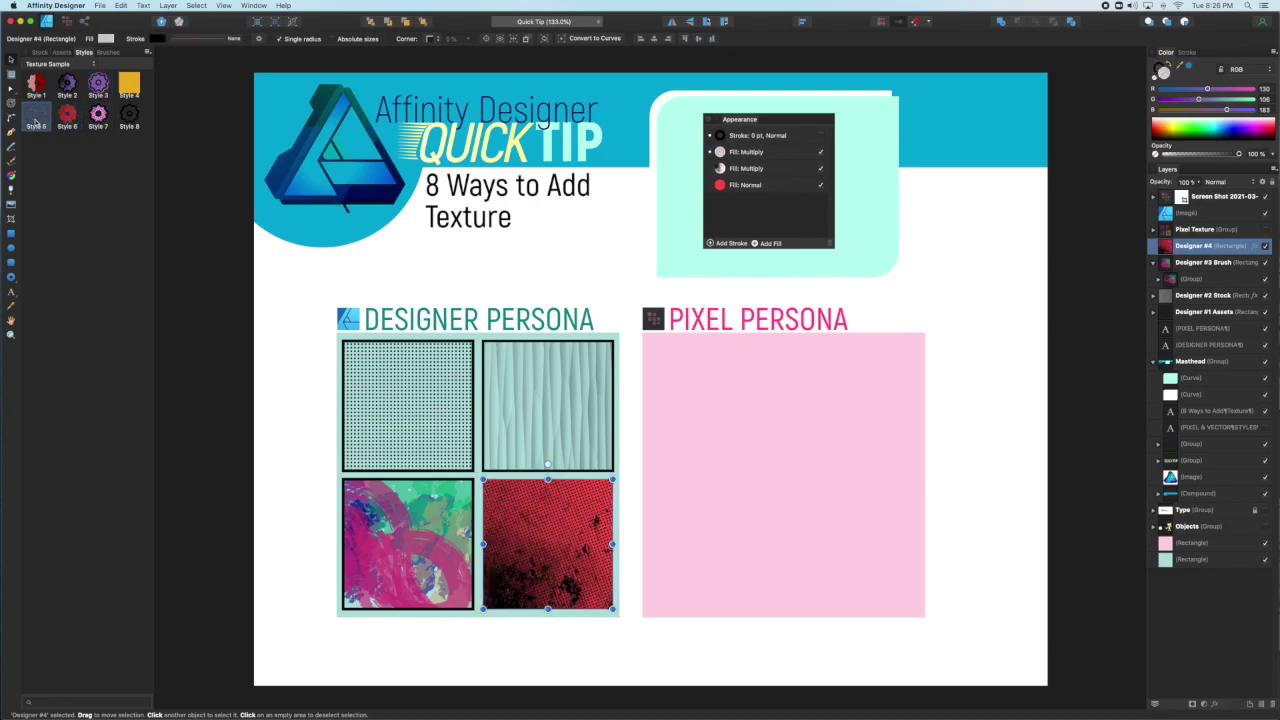
left_click(128, 118)
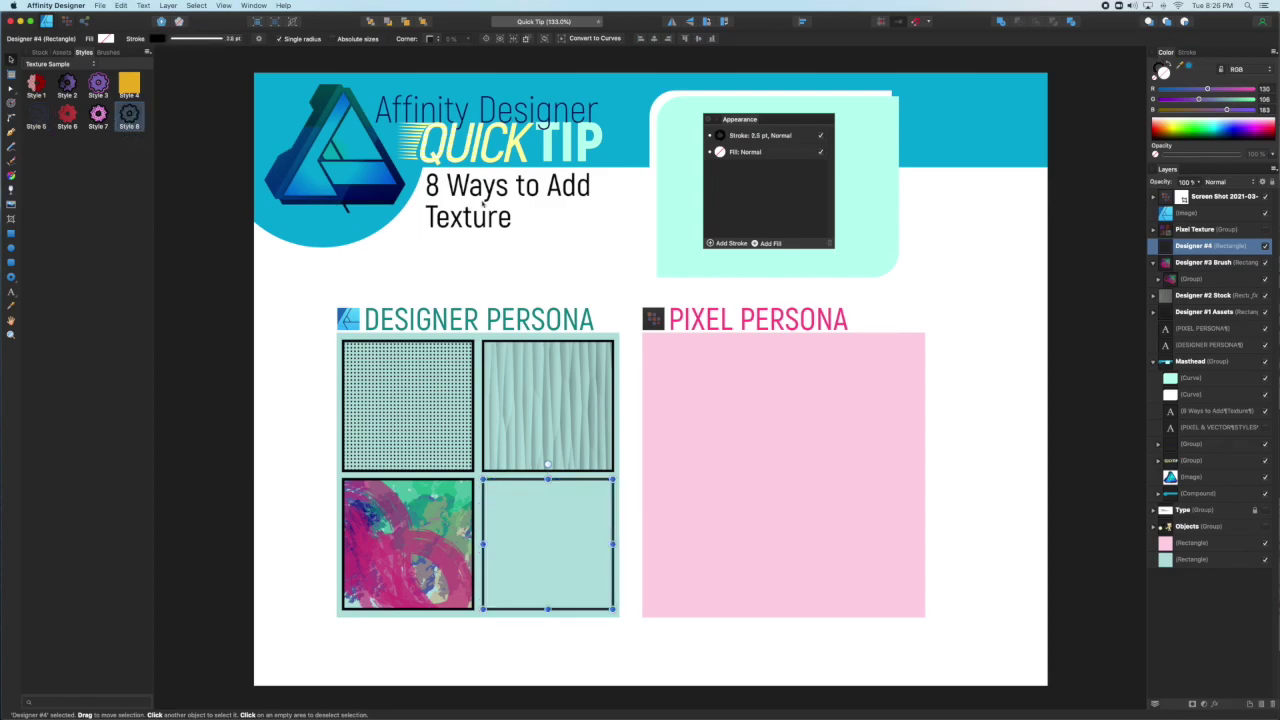
left_click(734, 154)
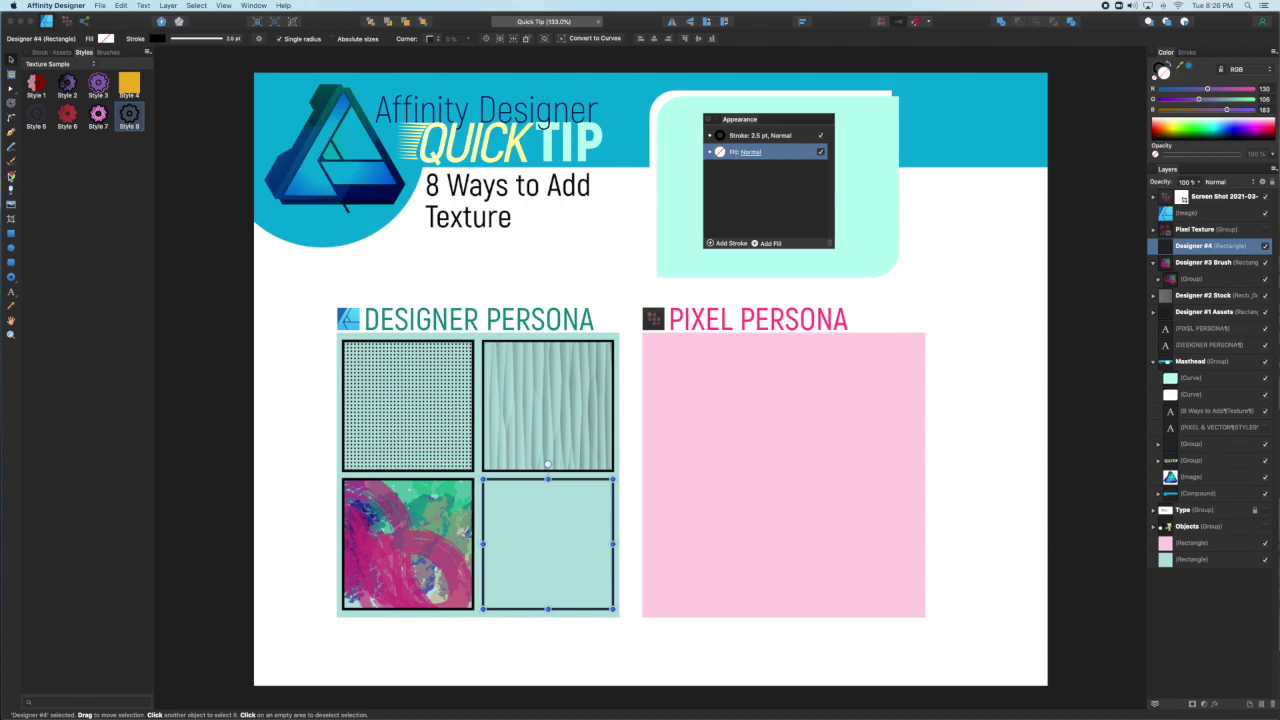
left_click(11, 175)
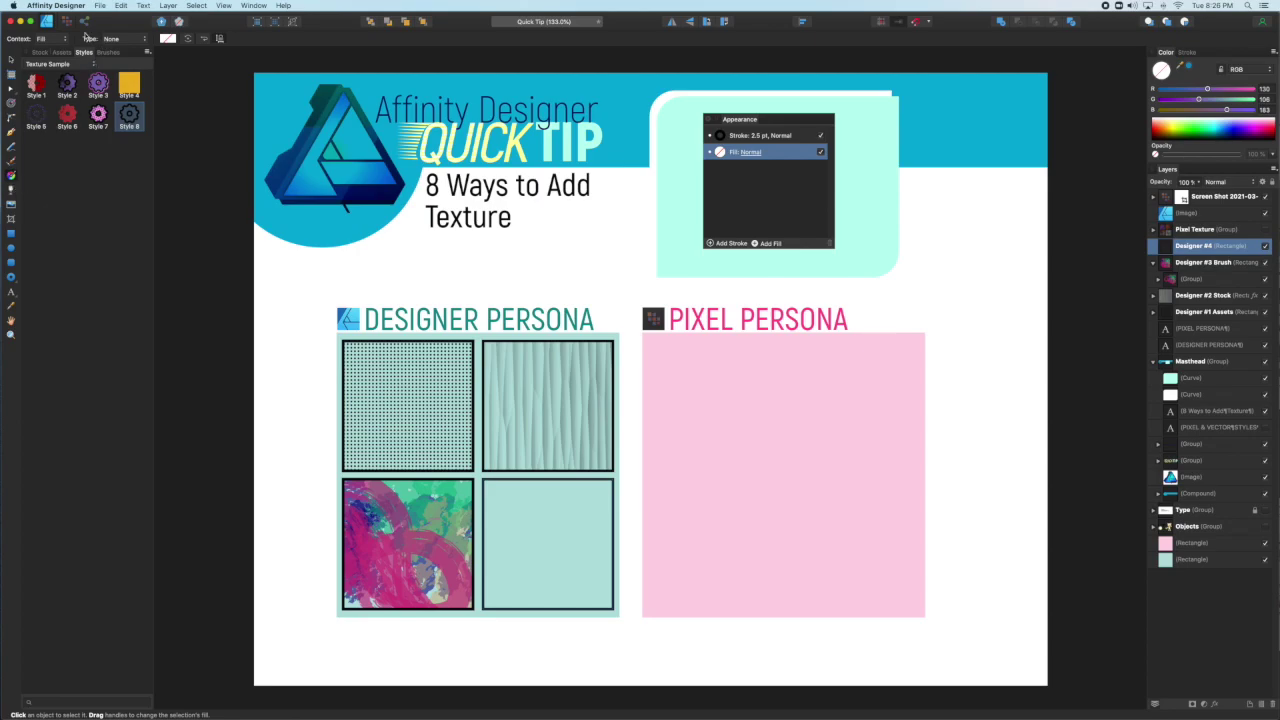
Fill the fourth square with a Celery.JPG bitmap, then rescale and rotate it diagonally.
left_click(141, 40)
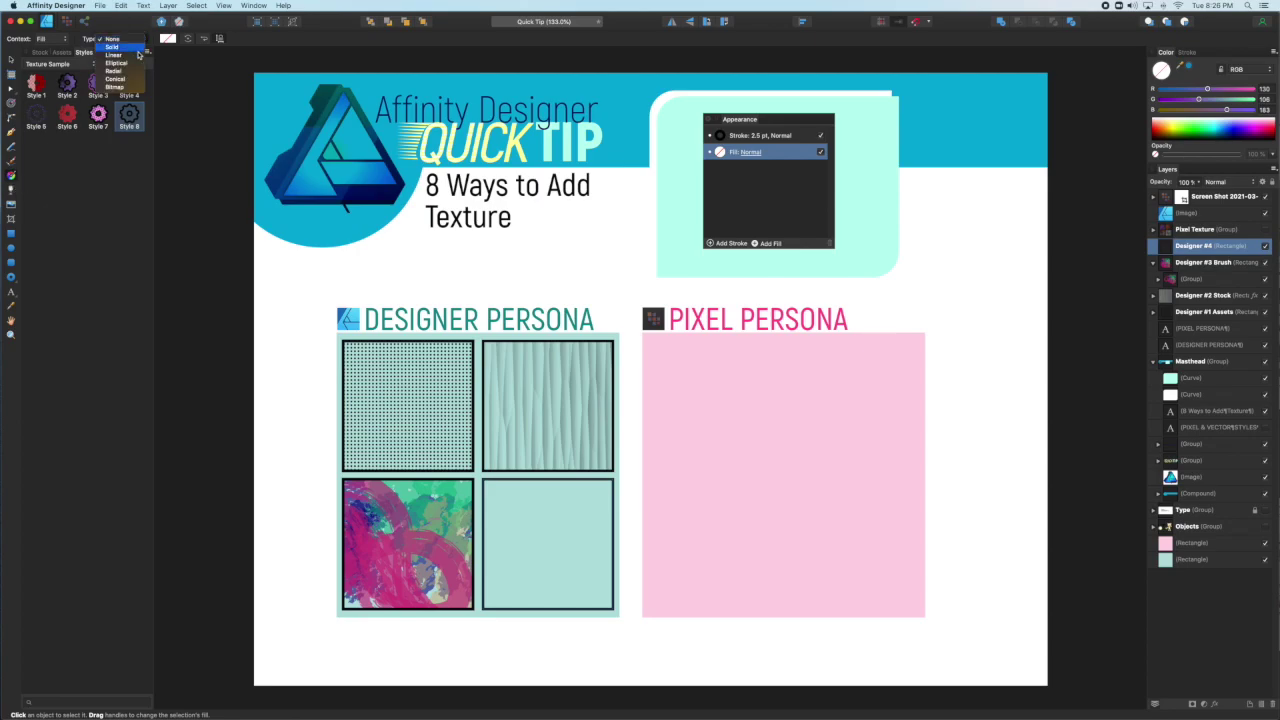
left_click(129, 88)
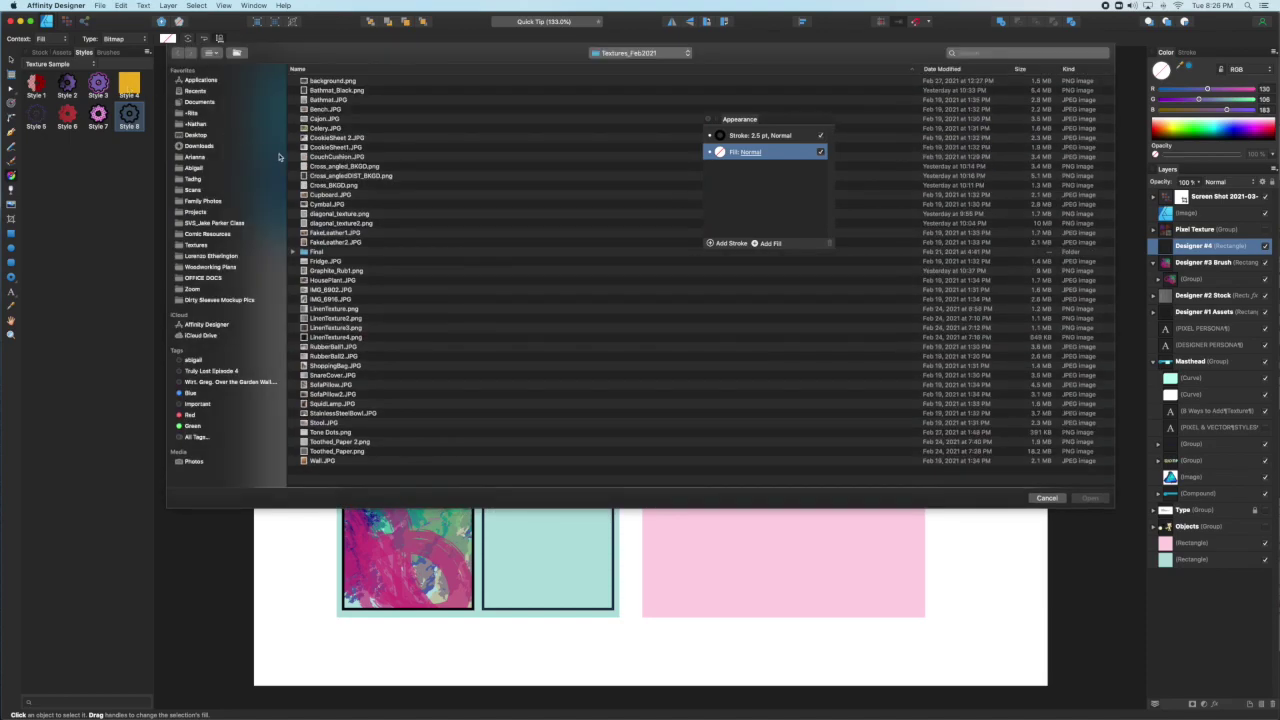
left_click(324, 129)
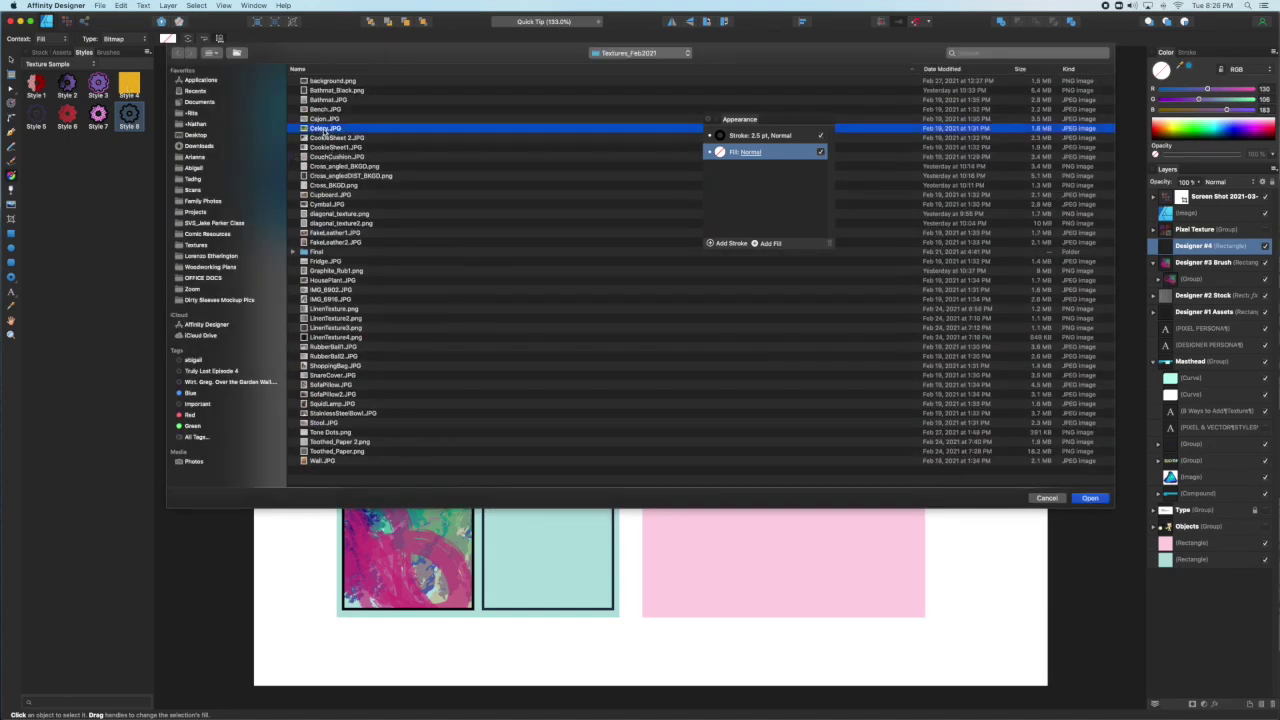
key("Return")
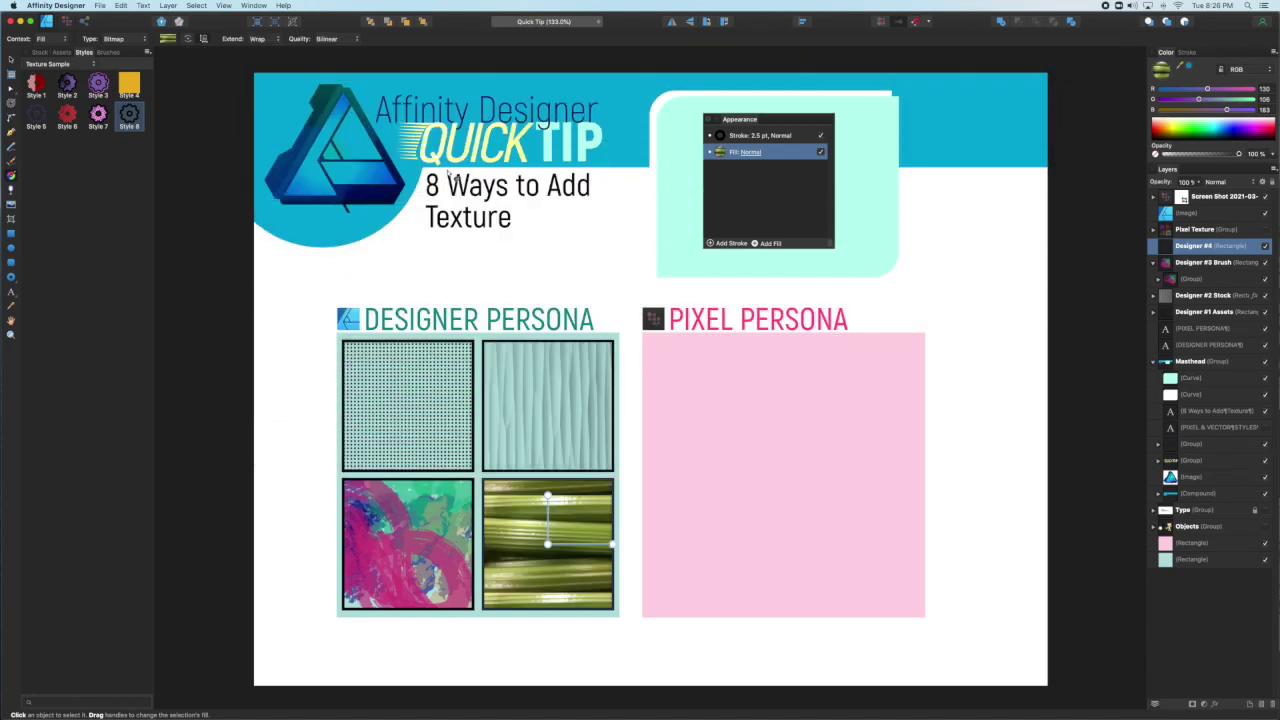
left_click_drag(548, 495, 516, 532)
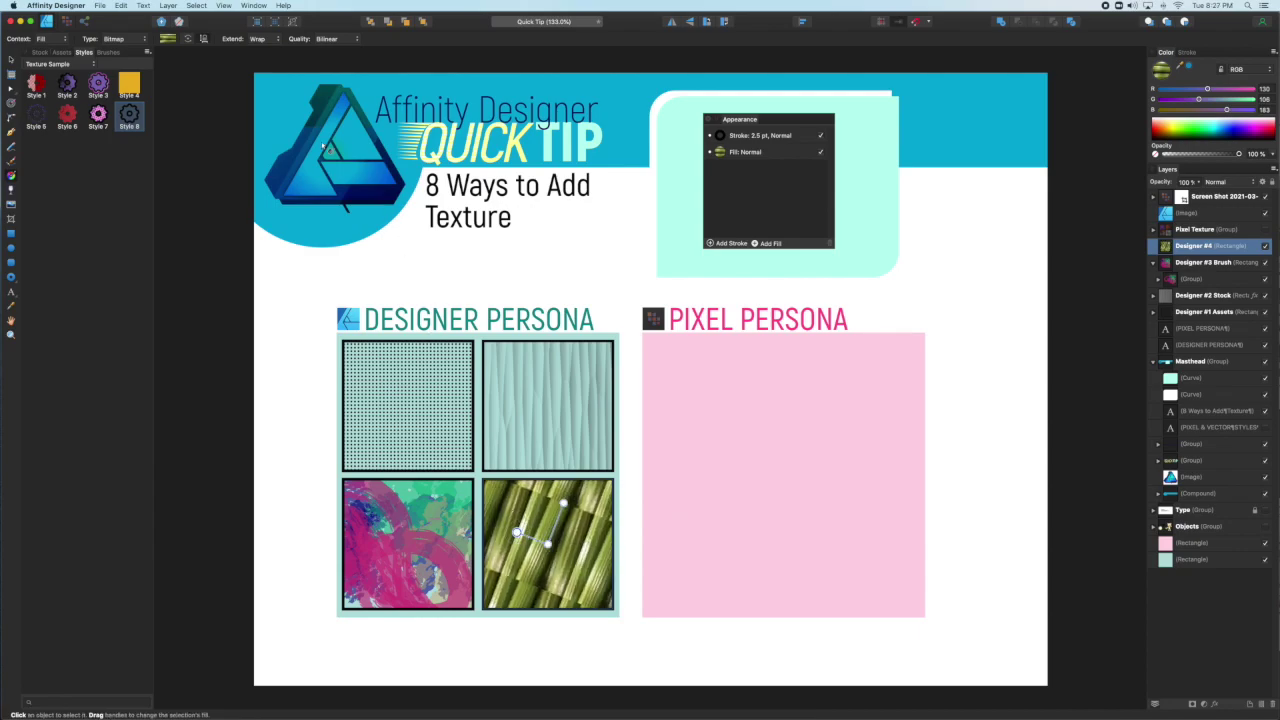
Try the Mirror, Repeat and Zero extend modes on the celery texture.
left_click(260, 39)
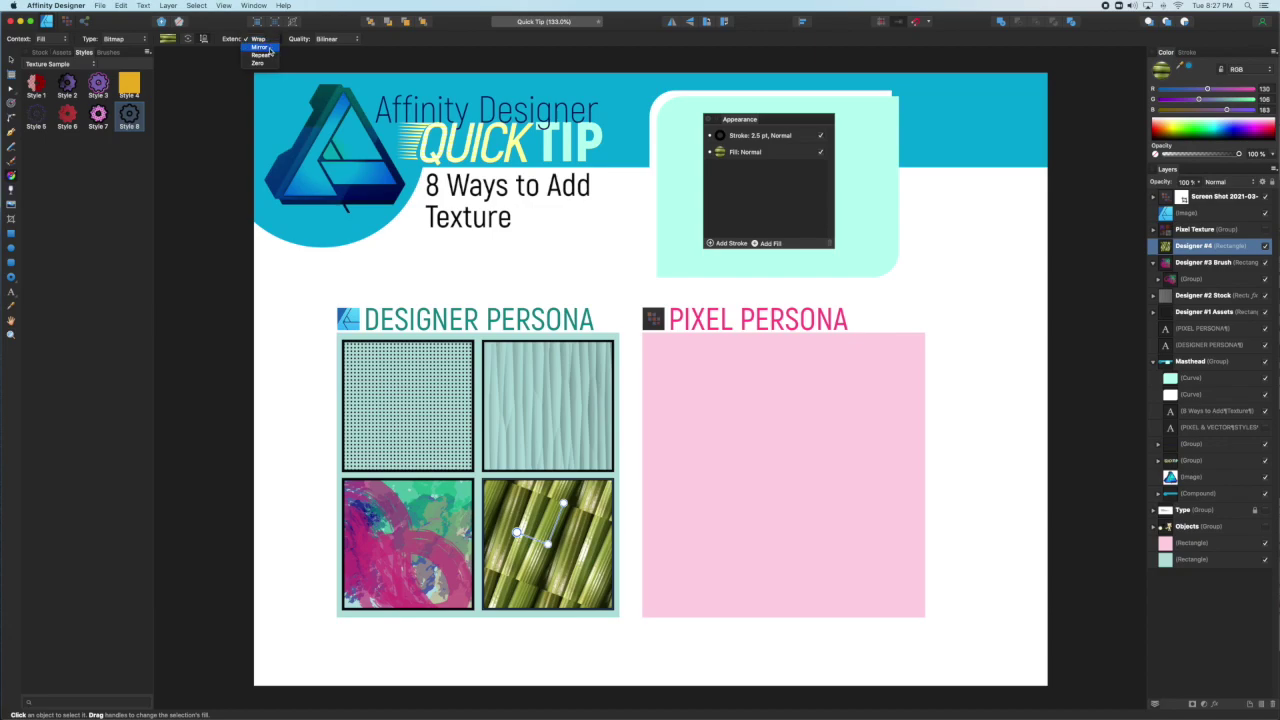
left_click(270, 52)
left_click(270, 42)
left_click(271, 41)
left_click(271, 40)
left_click(268, 29)
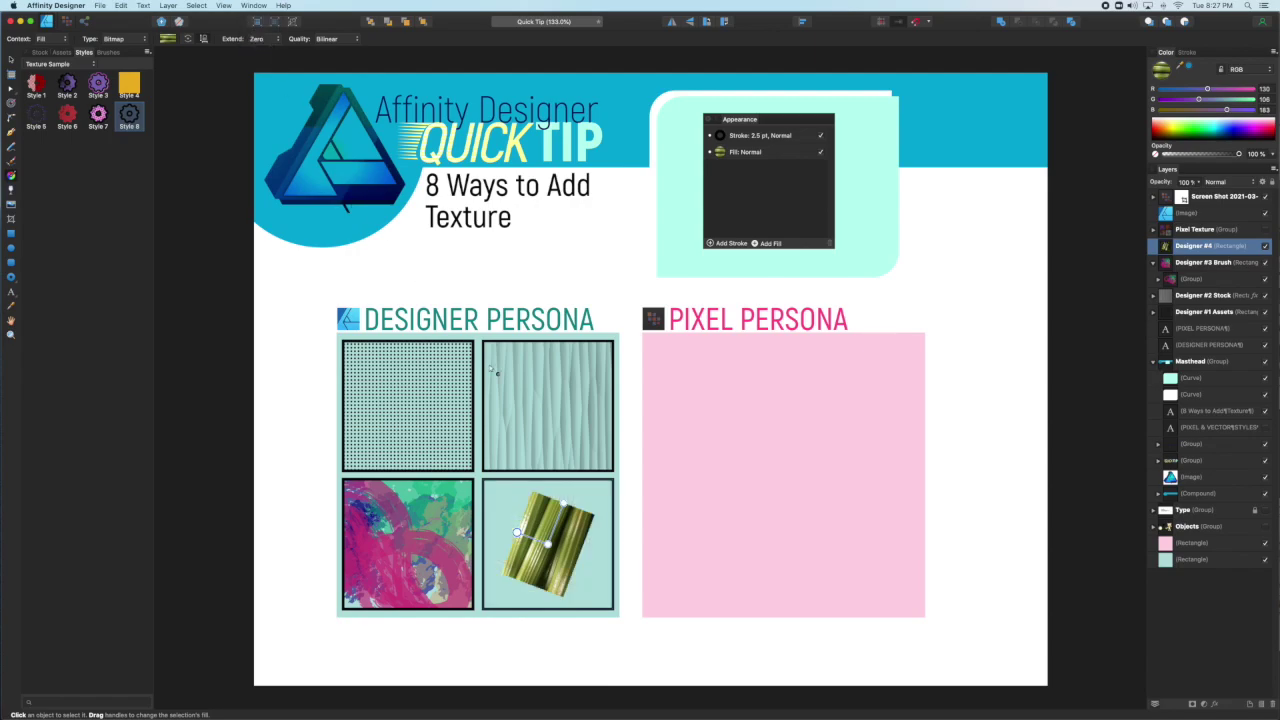
Enlarge and shift the celery texture to fill the tile, with Extend set back to Wrap.
left_click_drag(563, 504, 576, 464)
left_click_drag(516, 532, 486, 524)
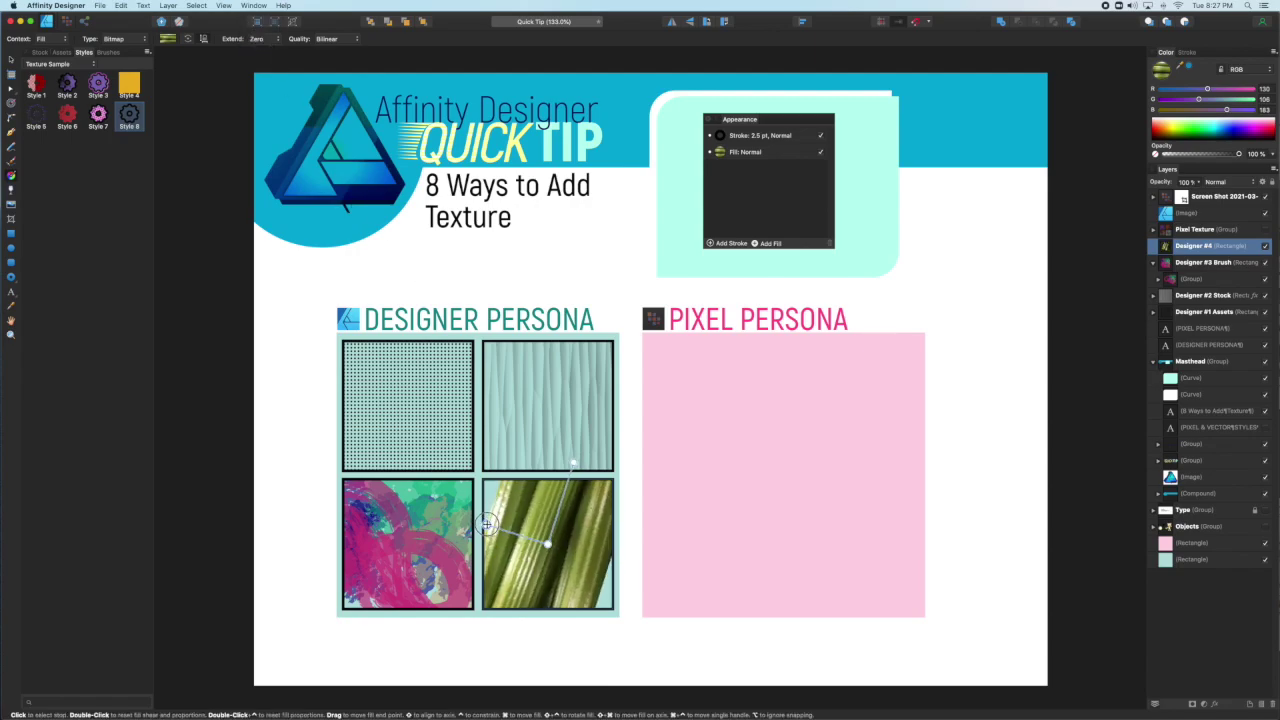
left_click(271, 39)
left_click(263, 6)
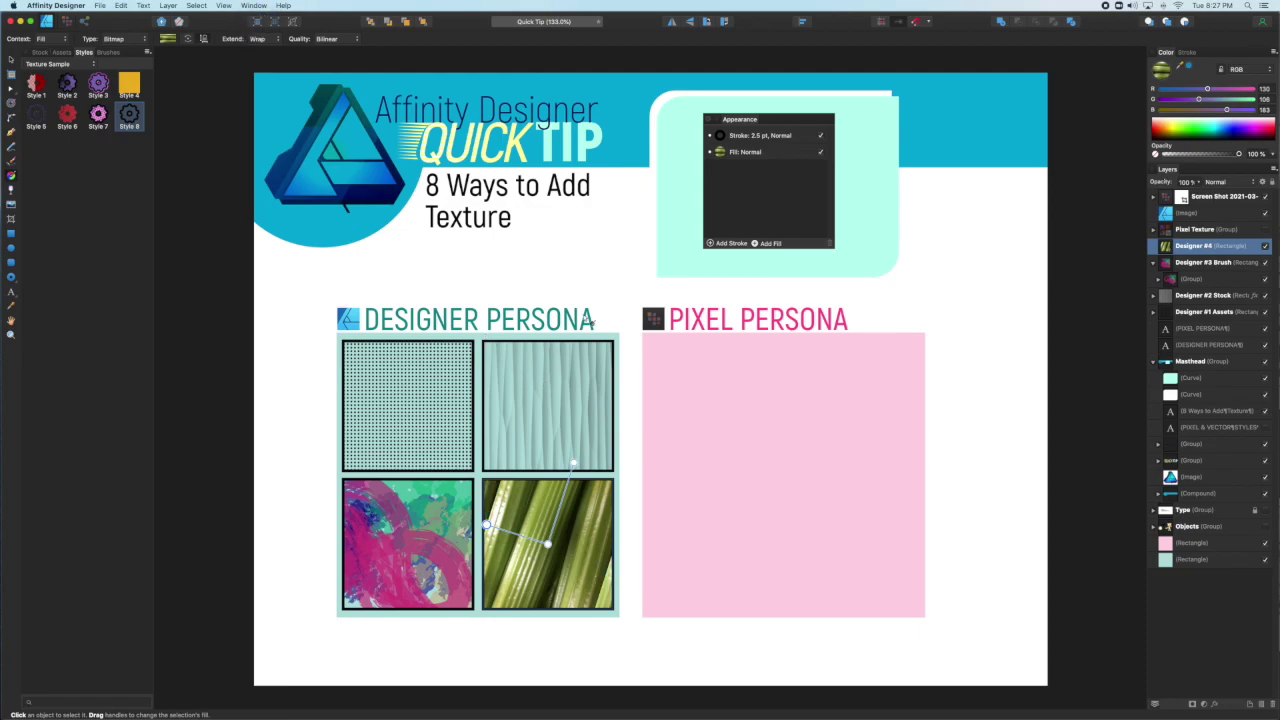
left_click(752, 153)
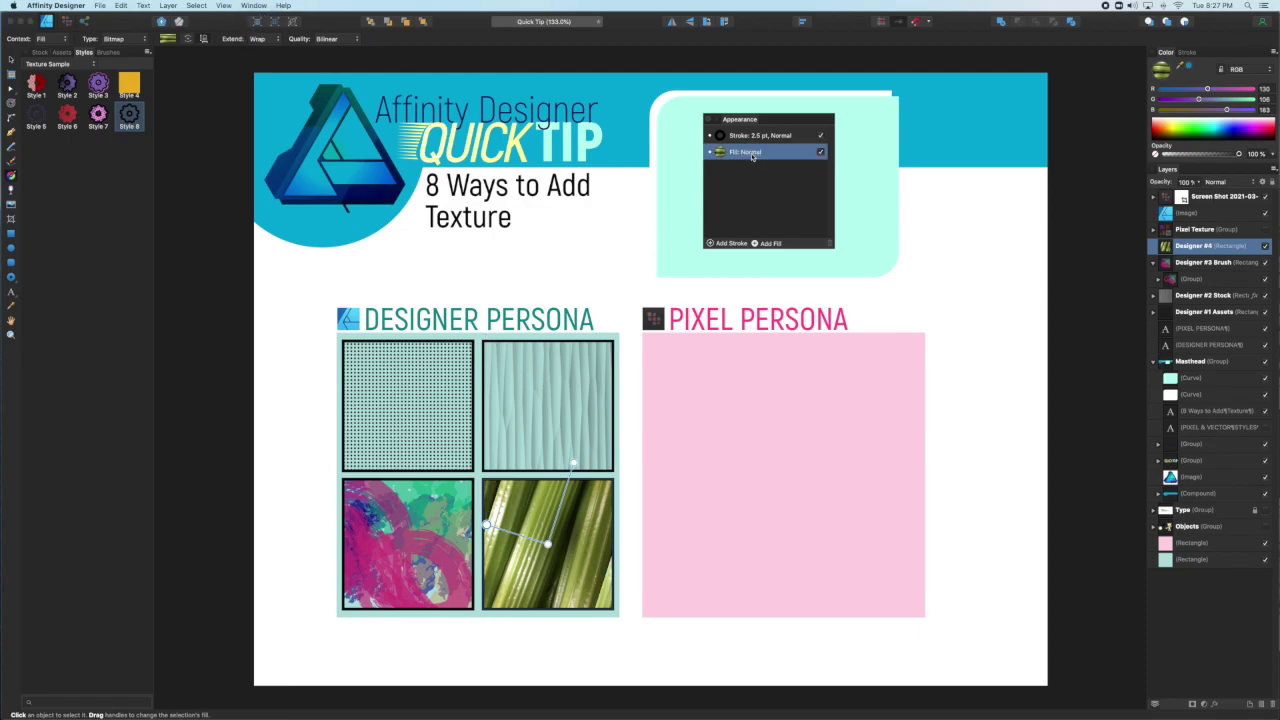
Blend the celery fill in Screen mode and add a second fill above it.
left_click(753, 153)
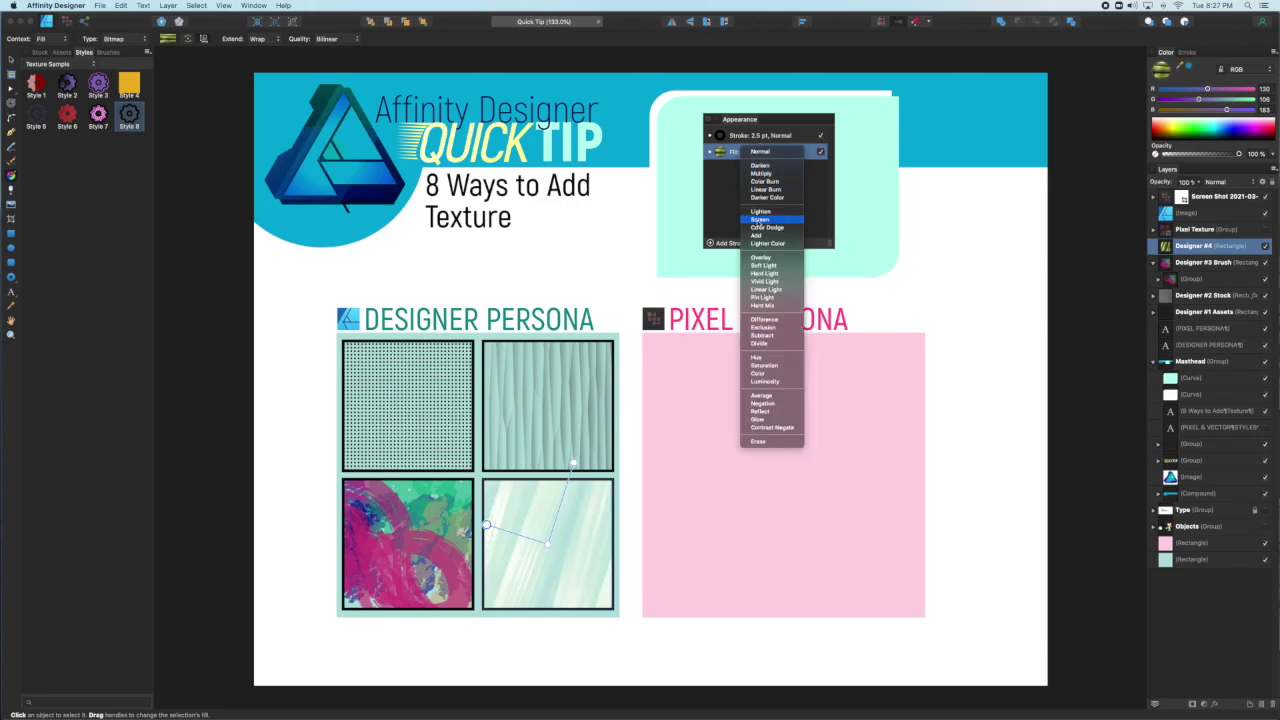
left_click(760, 220)
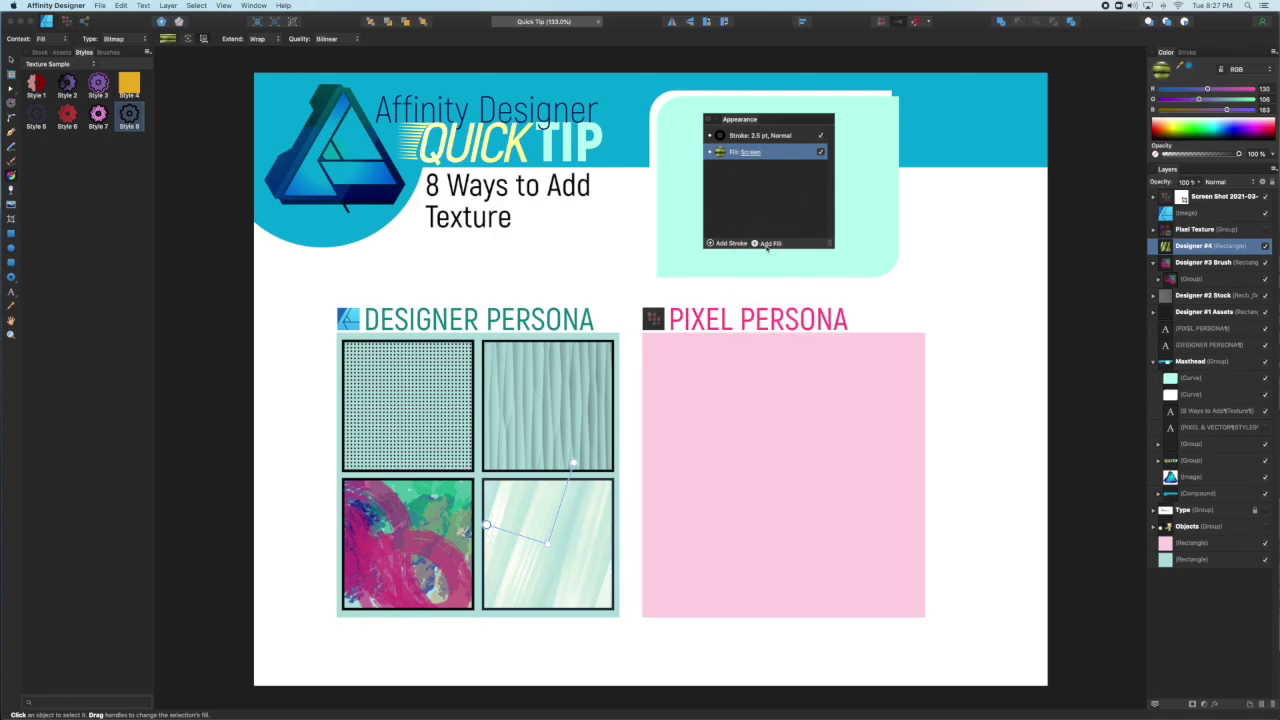
left_click(767, 244)
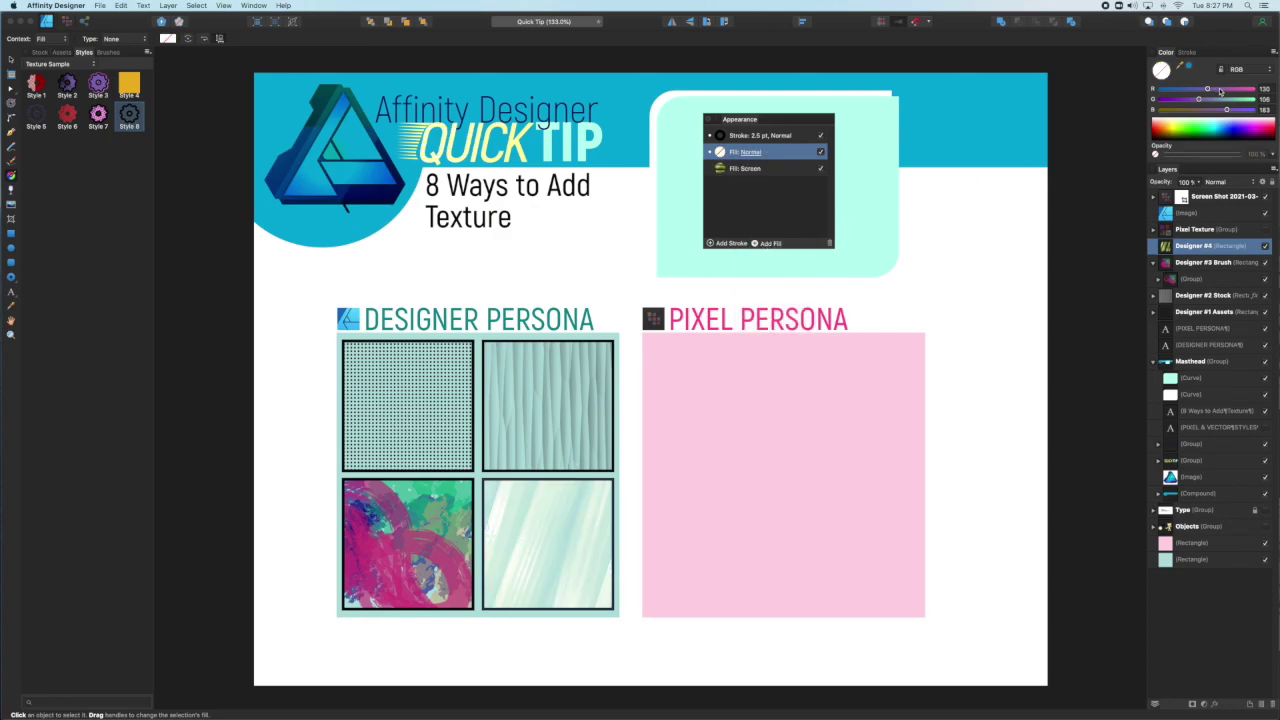
Set the new fill's R to 151 and move it beneath the Screen fill.
left_click_drag(1218, 90, 1215, 90)
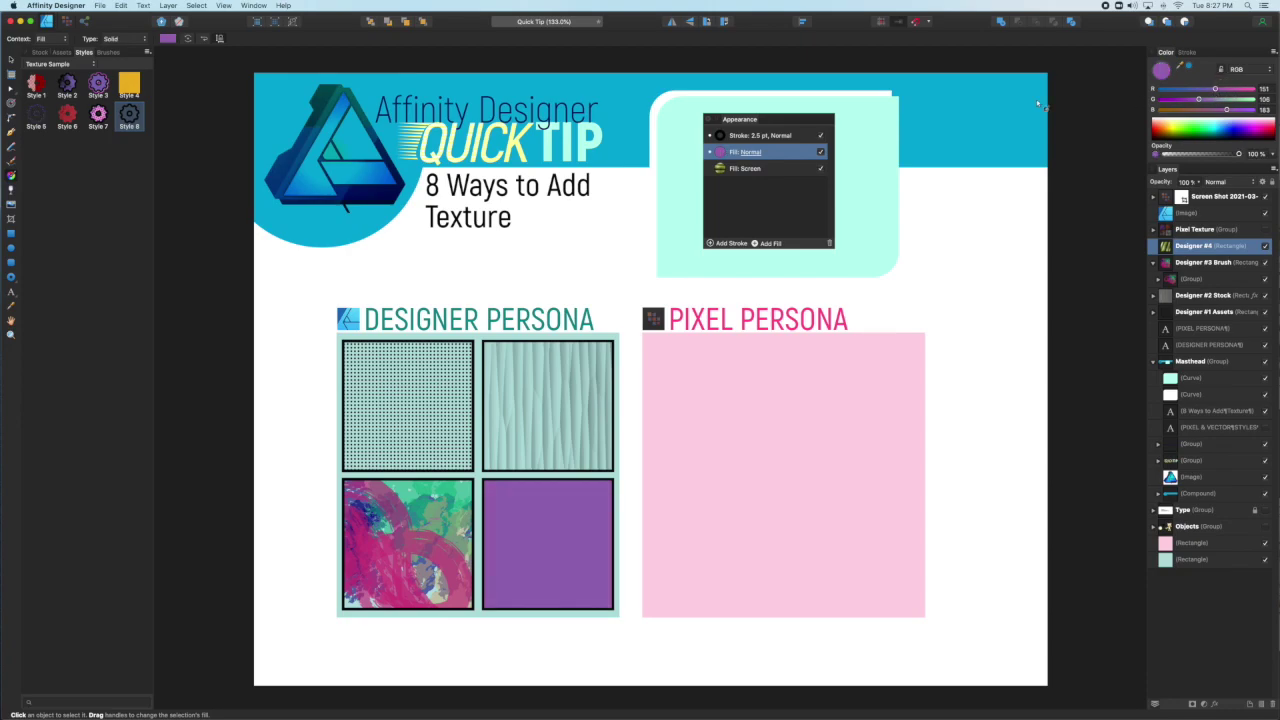
left_click_drag(716, 152, 716, 180)
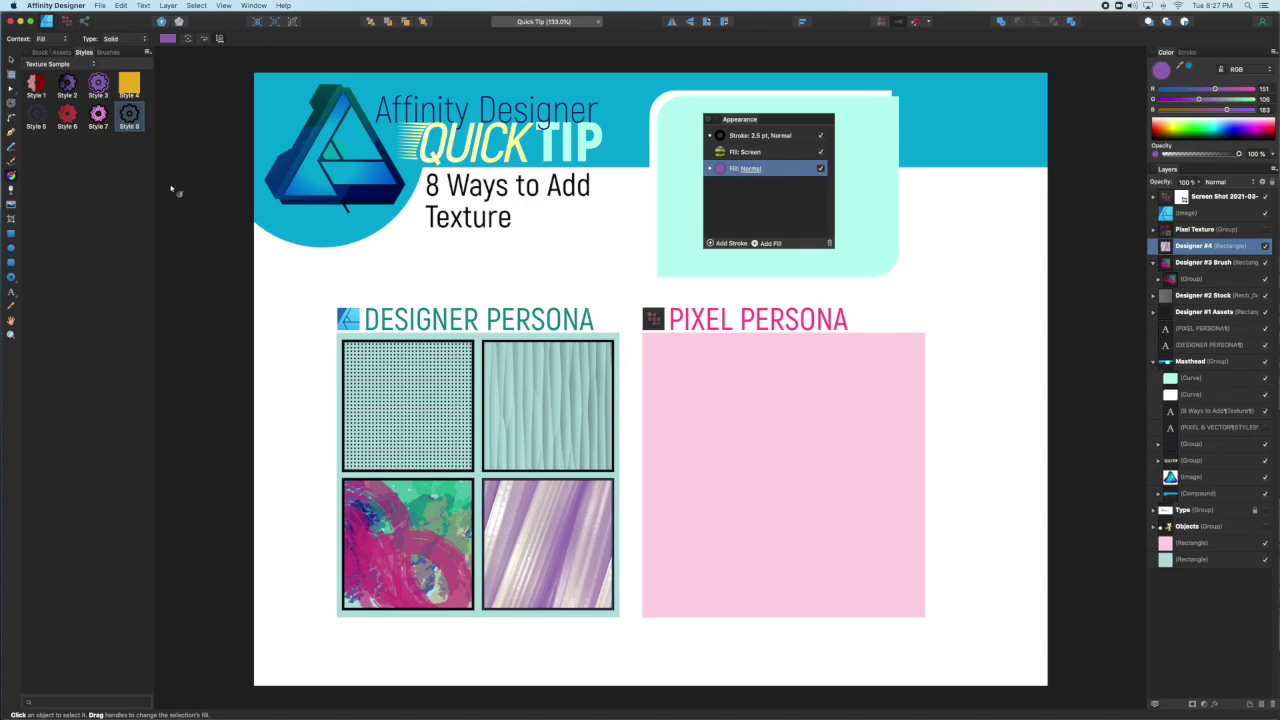
left_click(147, 52)
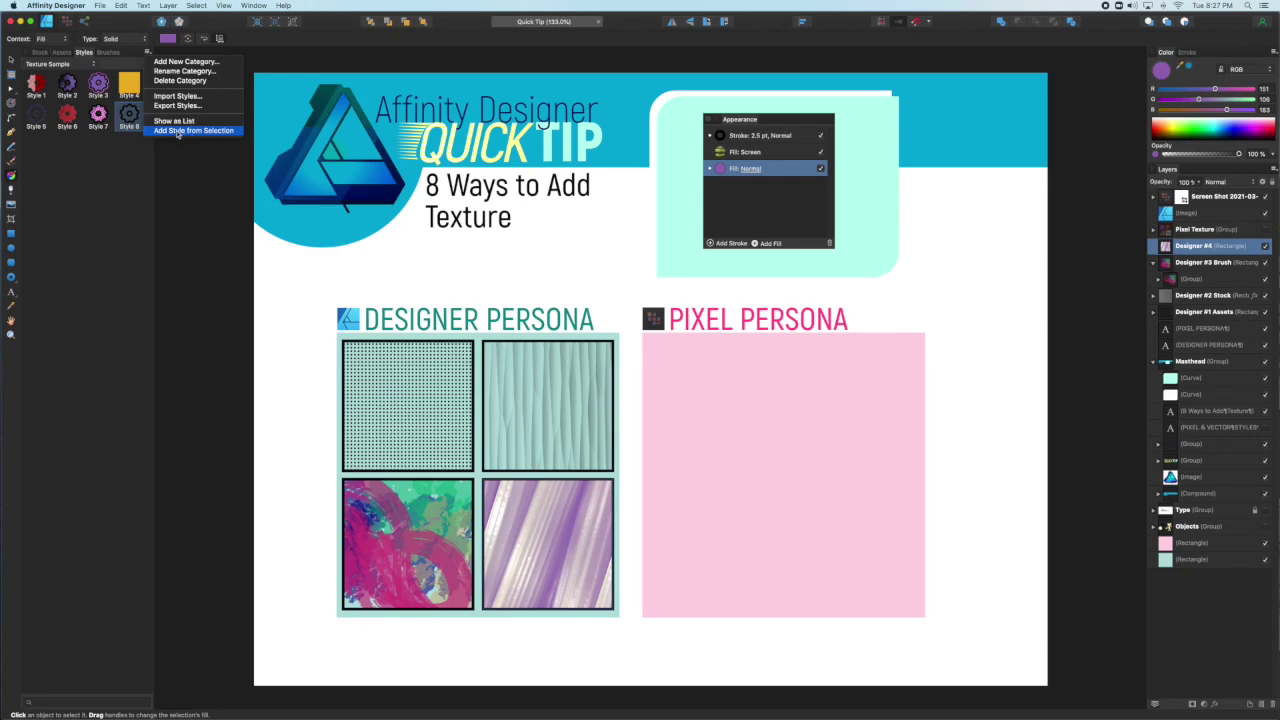
left_click(558, 496)
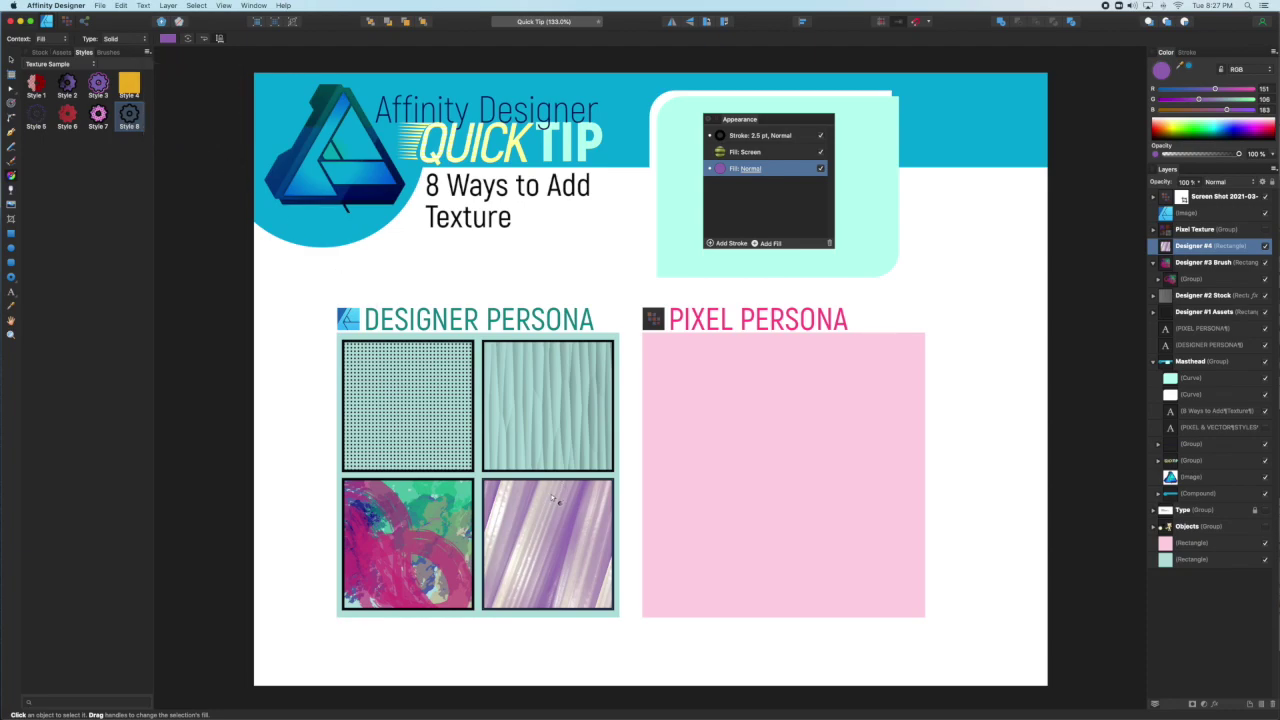
Save the purple-tinted celery square's appearance as a new style.
right_click(553, 496)
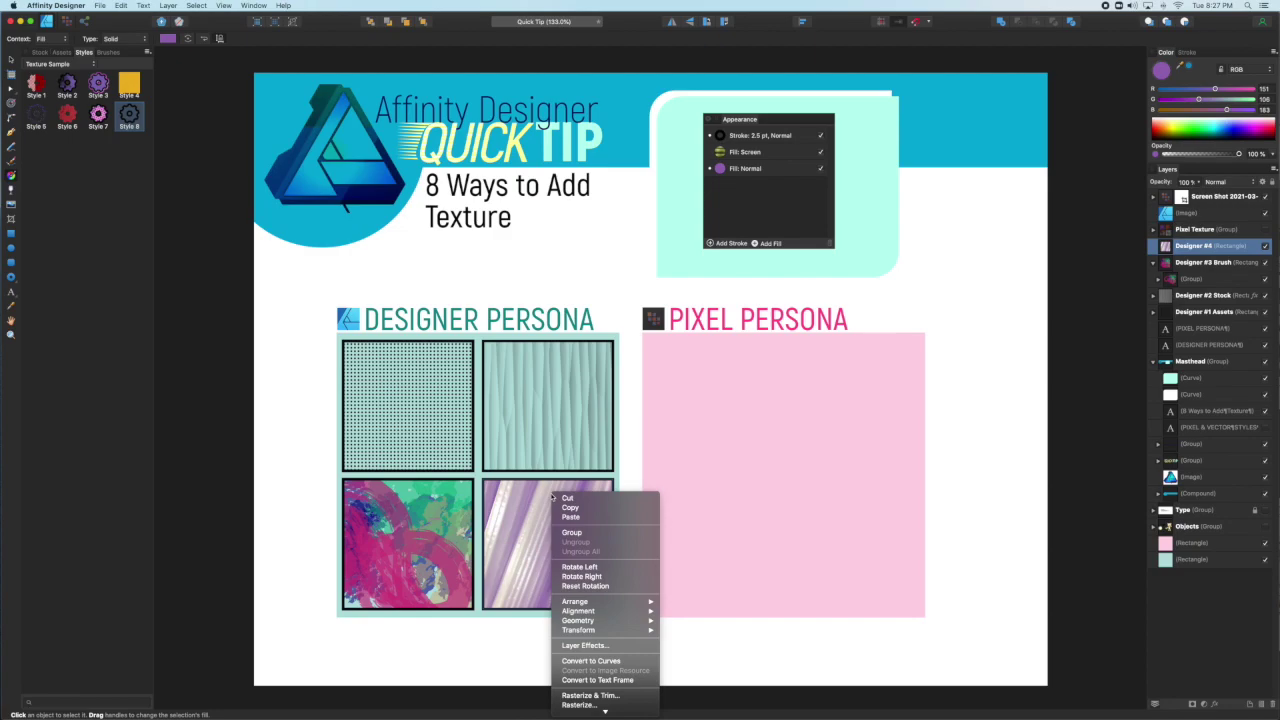
mouse_move(599, 702)
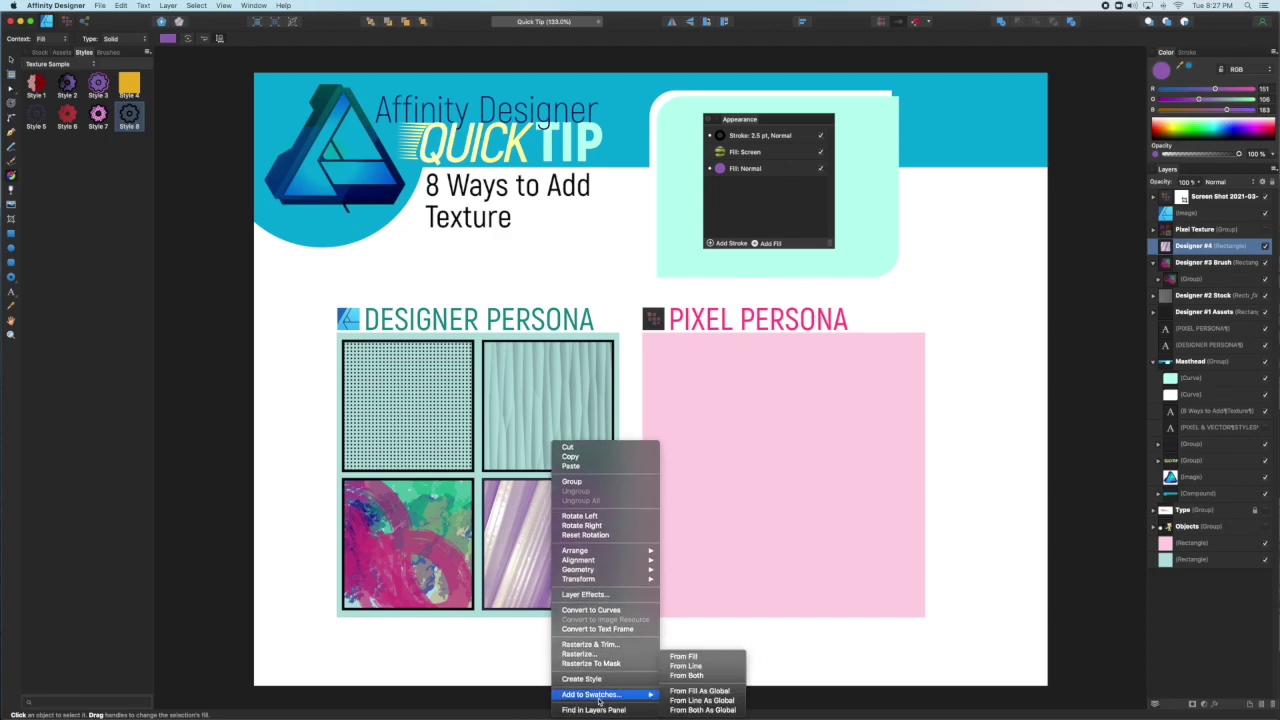
left_click(593, 681)
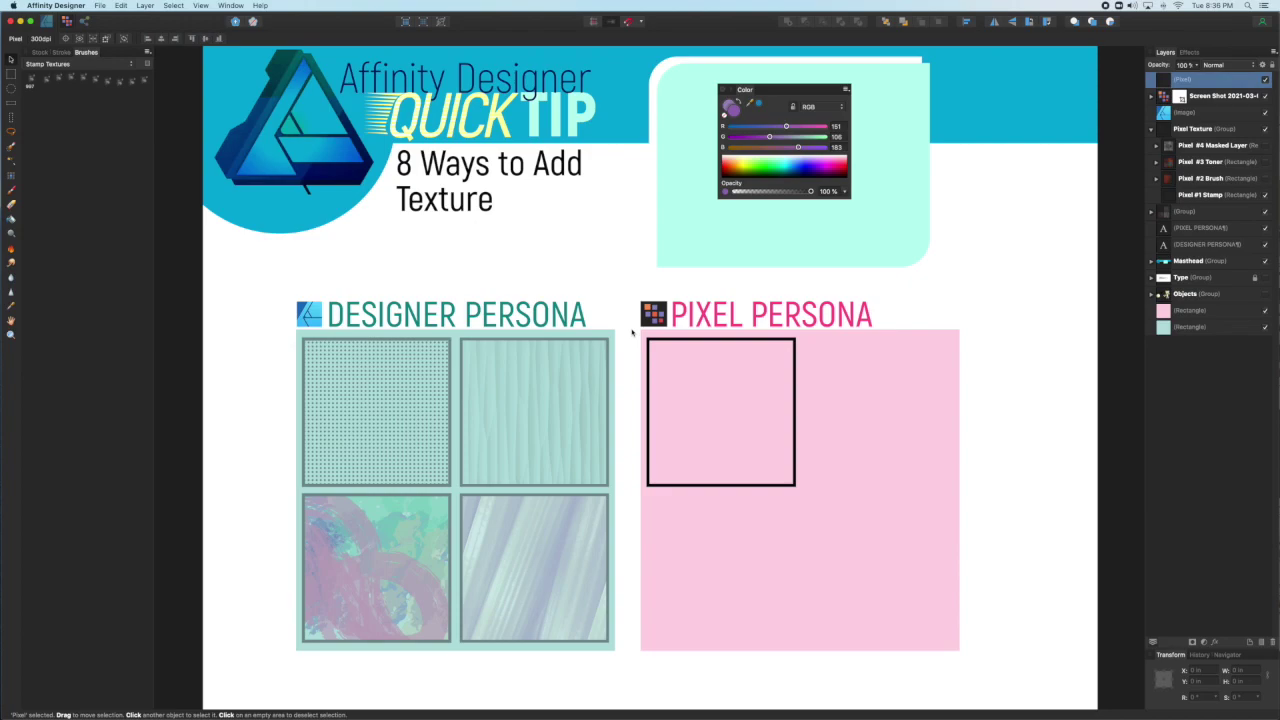
Edit the blot stamp brush: size 4096 px, spacing 166%, rotation jitter 100% random.
double_click(92, 78)
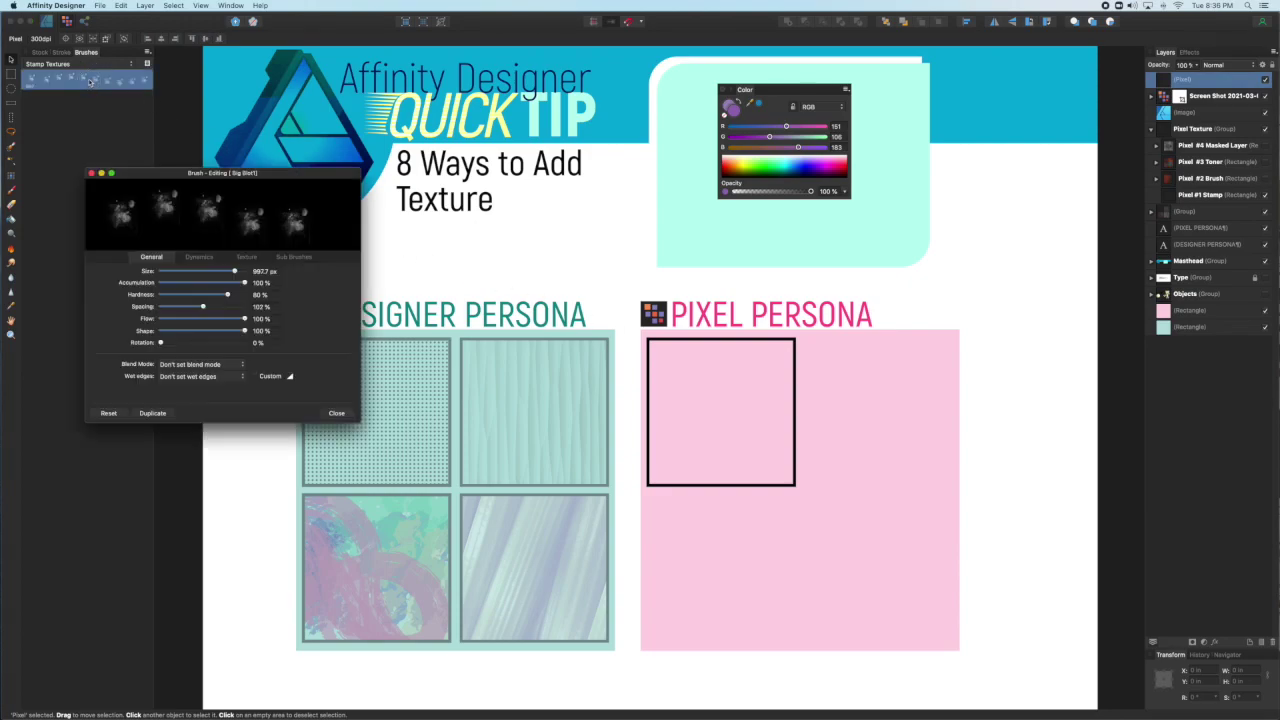
left_click_drag(149, 176, 140, 162)
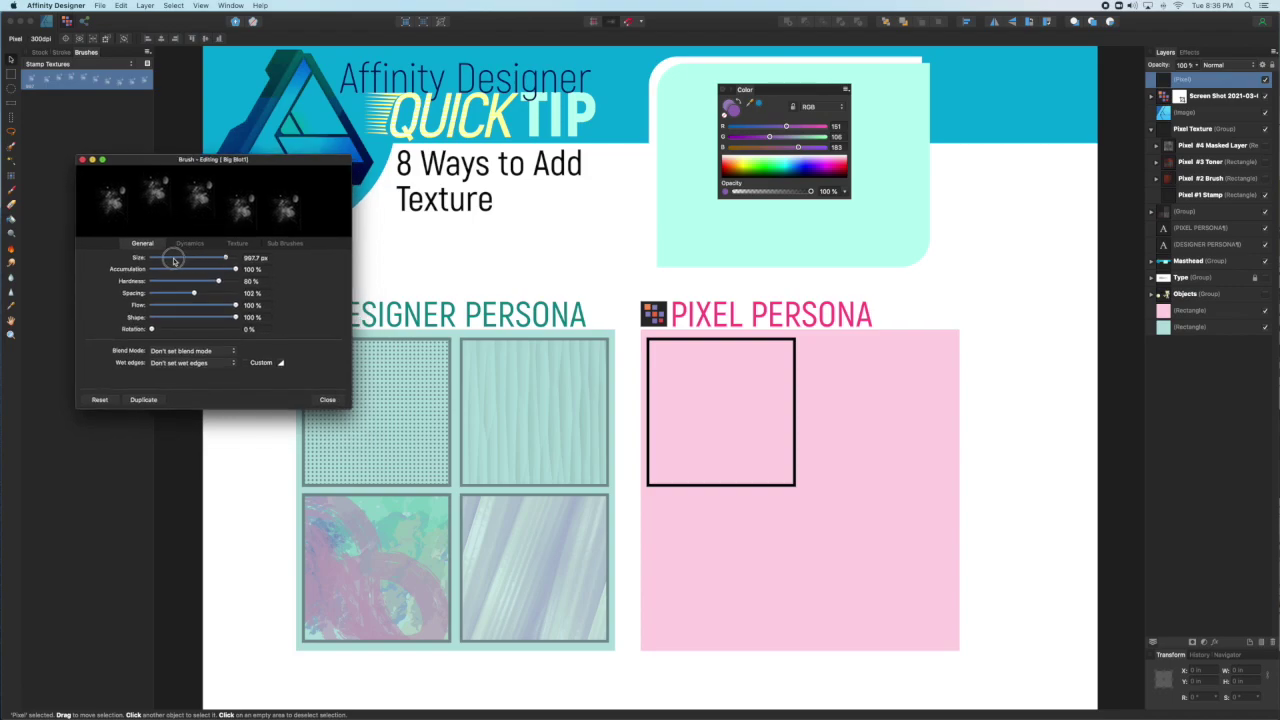
left_click_drag(214, 258, 241, 260)
left_click_drag(195, 295, 221, 294)
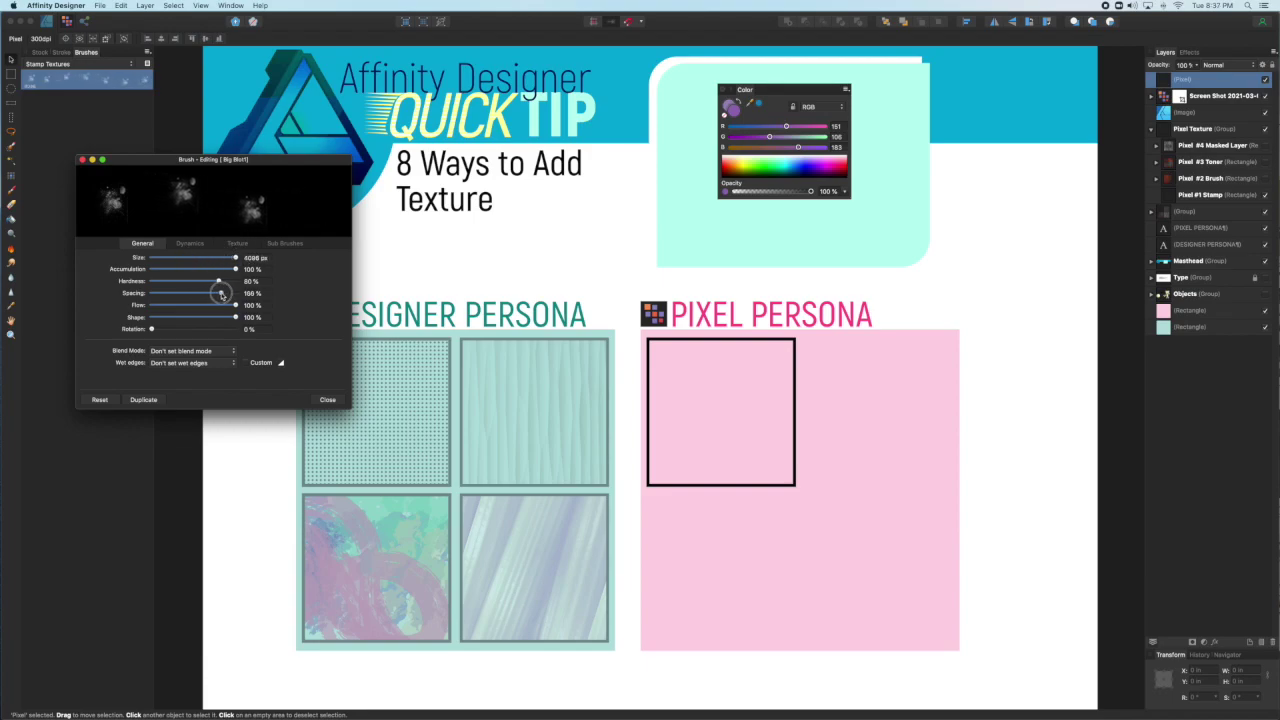
left_click(190, 244)
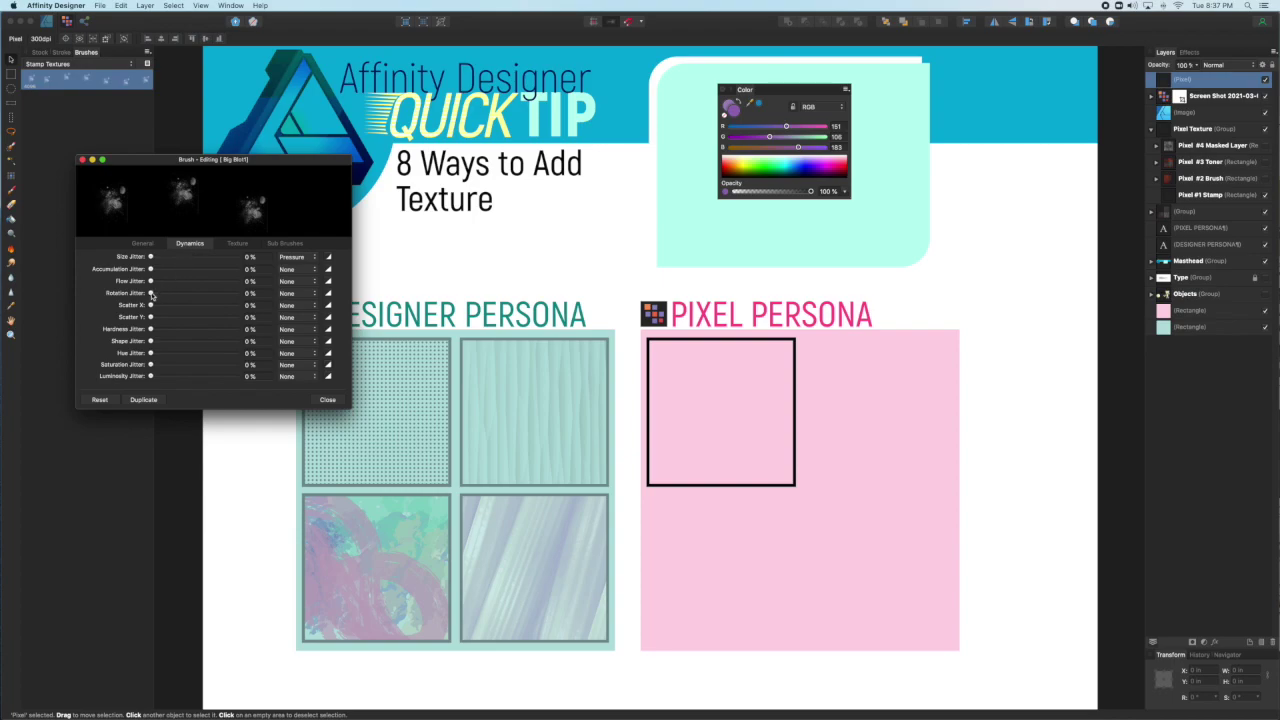
left_click_drag(151, 294, 250, 301)
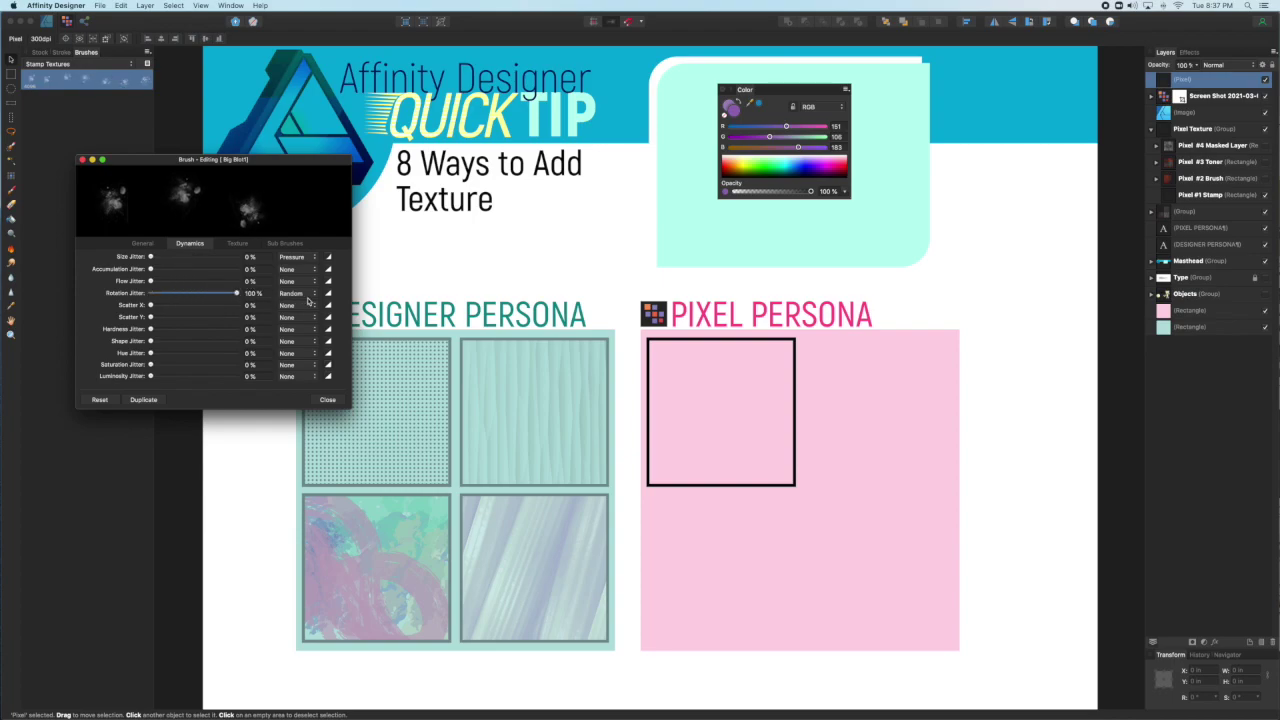
left_click(328, 400)
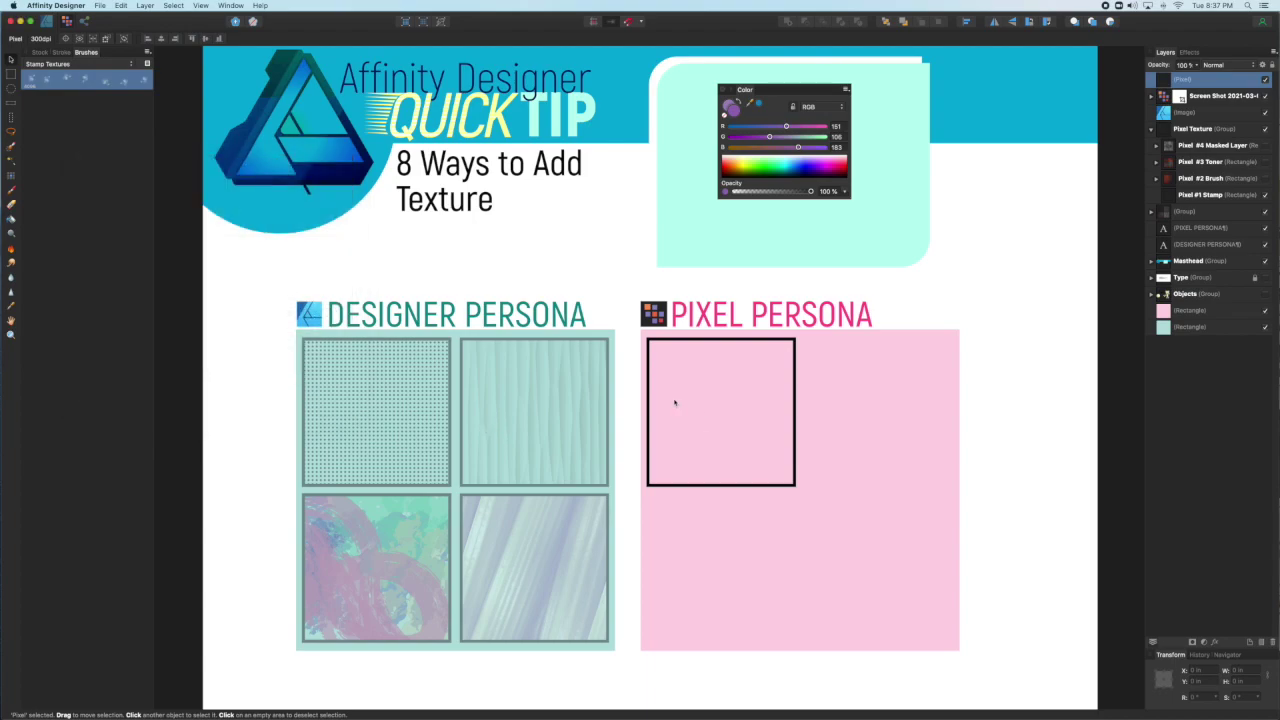
Stamp purple and vivid purple blots with the Pixel Brush, clipped into Pixel #1 Stamp.
key("b")
mouse_move(674, 402)
left_mouse_down()
mouse_move(688, 392)
mouse_move(597, 415)
mouse_move(515, 457)
left_mouse_up()
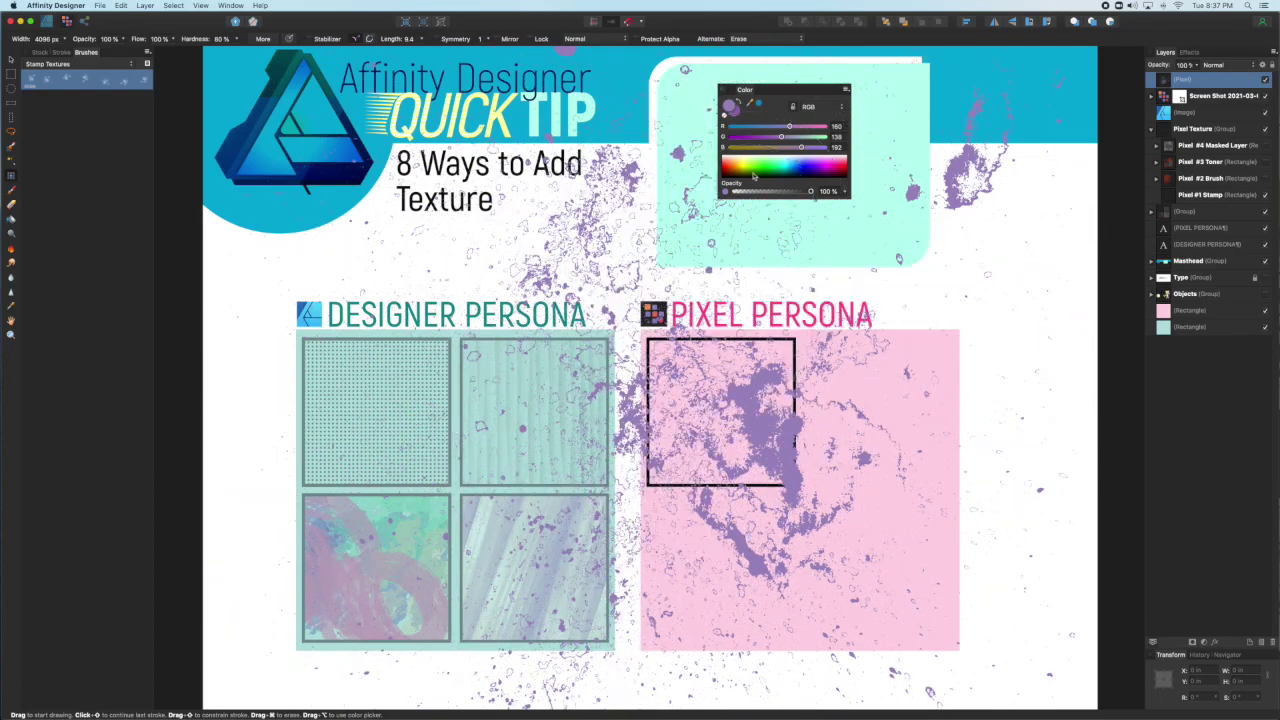
left_click(763, 137)
mouse_move(650, 360)
left_mouse_down()
mouse_move(640, 345)
mouse_move(760, 345)
mouse_move(850, 300)
left_mouse_up()
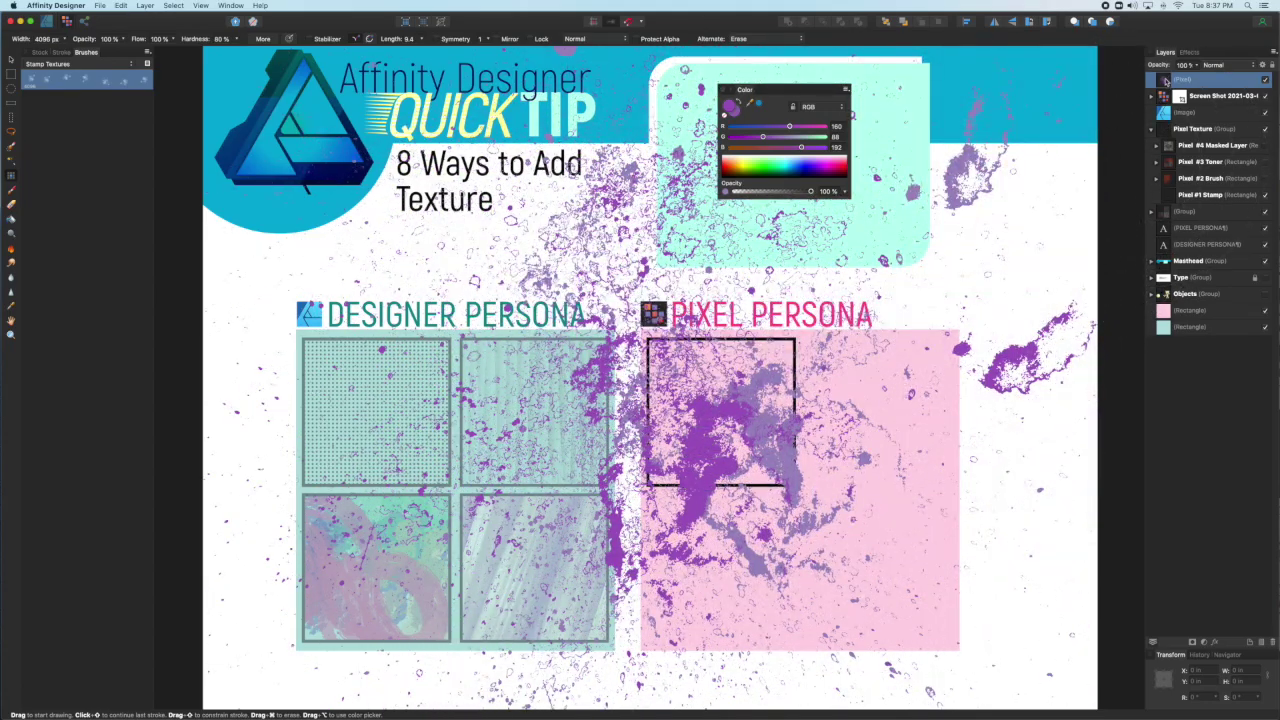
mouse_move(1170, 82)
left_mouse_down()
mouse_move(1163, 203)
mouse_move(1192, 197)
left_mouse_up()
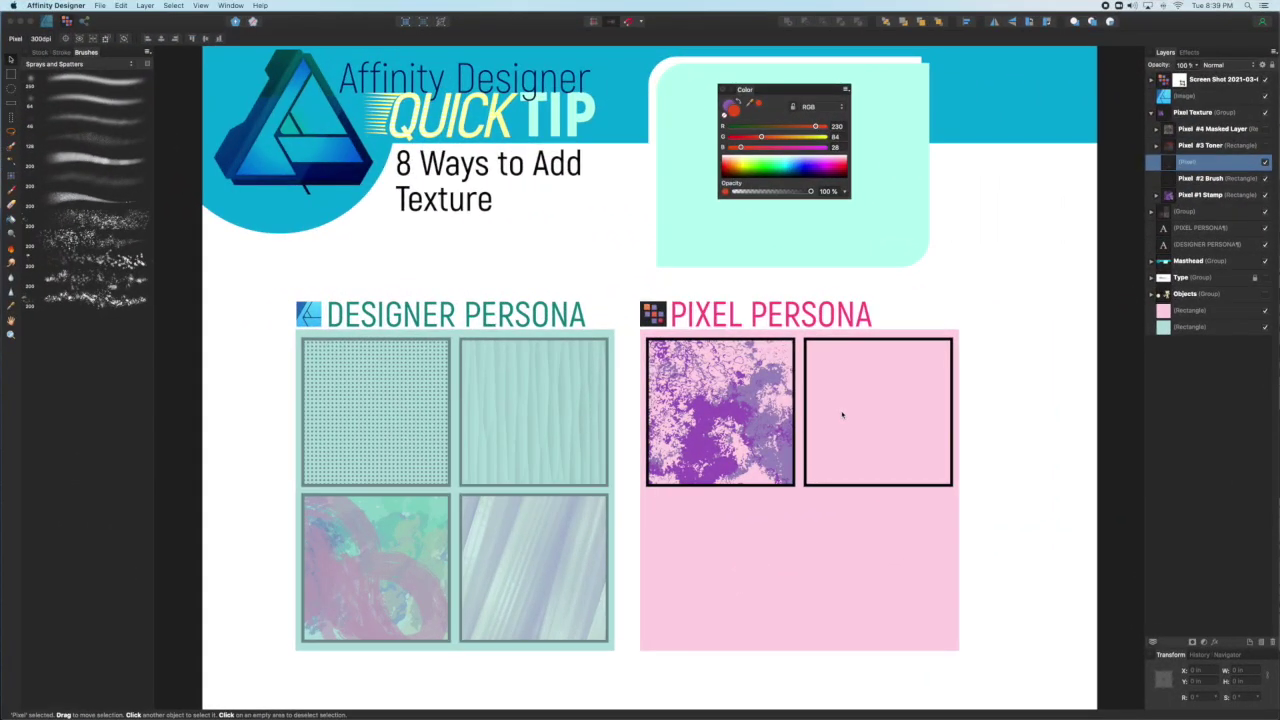
left_click(86, 219)
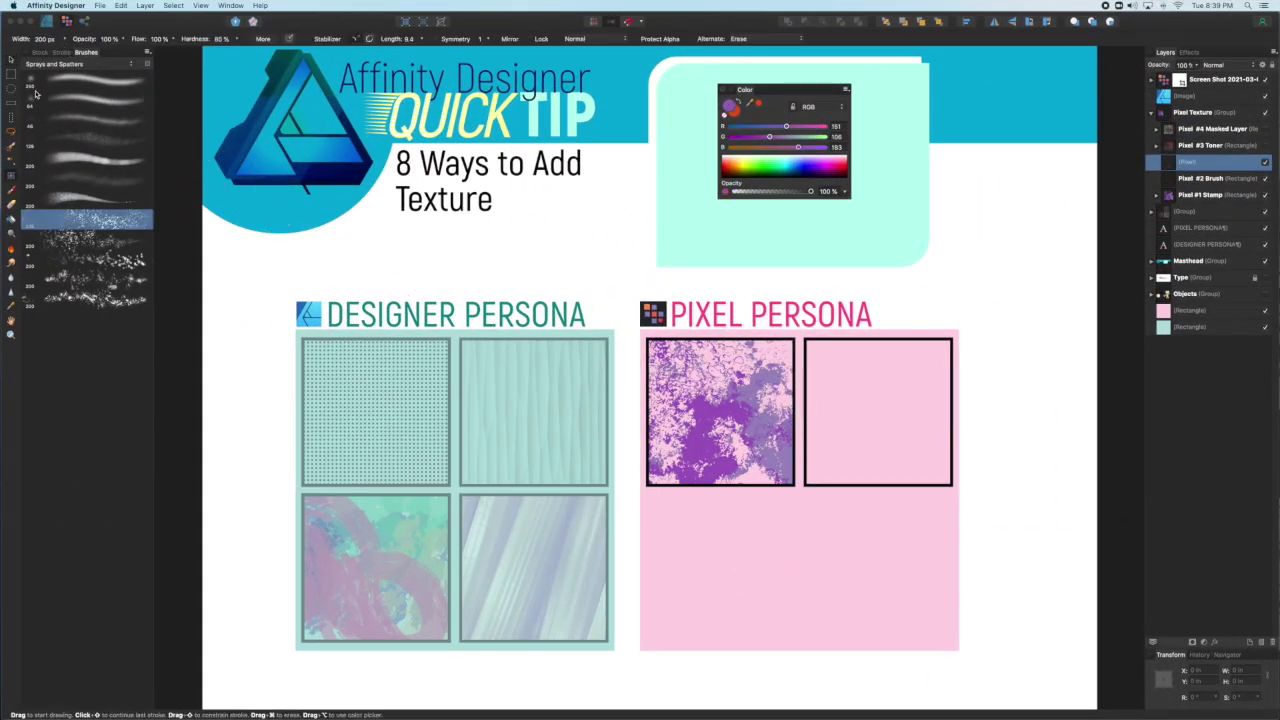
Raise the Ink Spatter brush's flow jitter to 96% in its Dynamics settings.
double_click(92, 218)
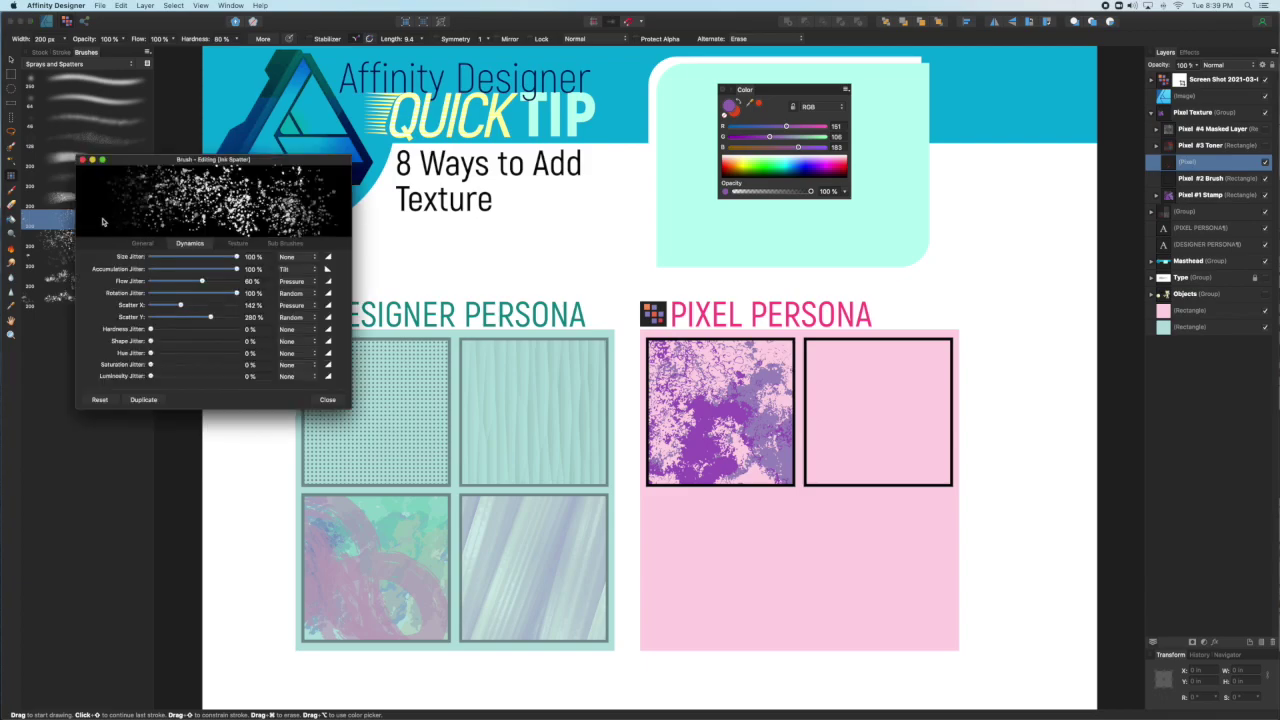
left_click(142, 243)
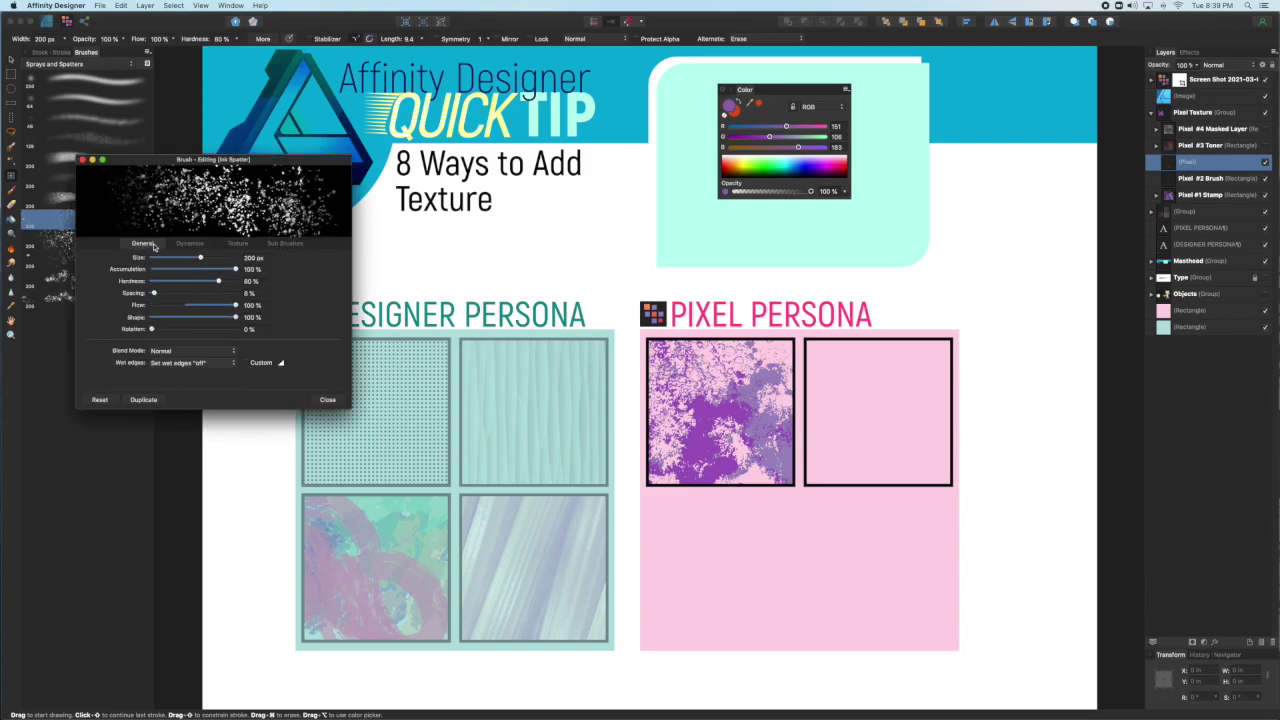
left_click(190, 243)
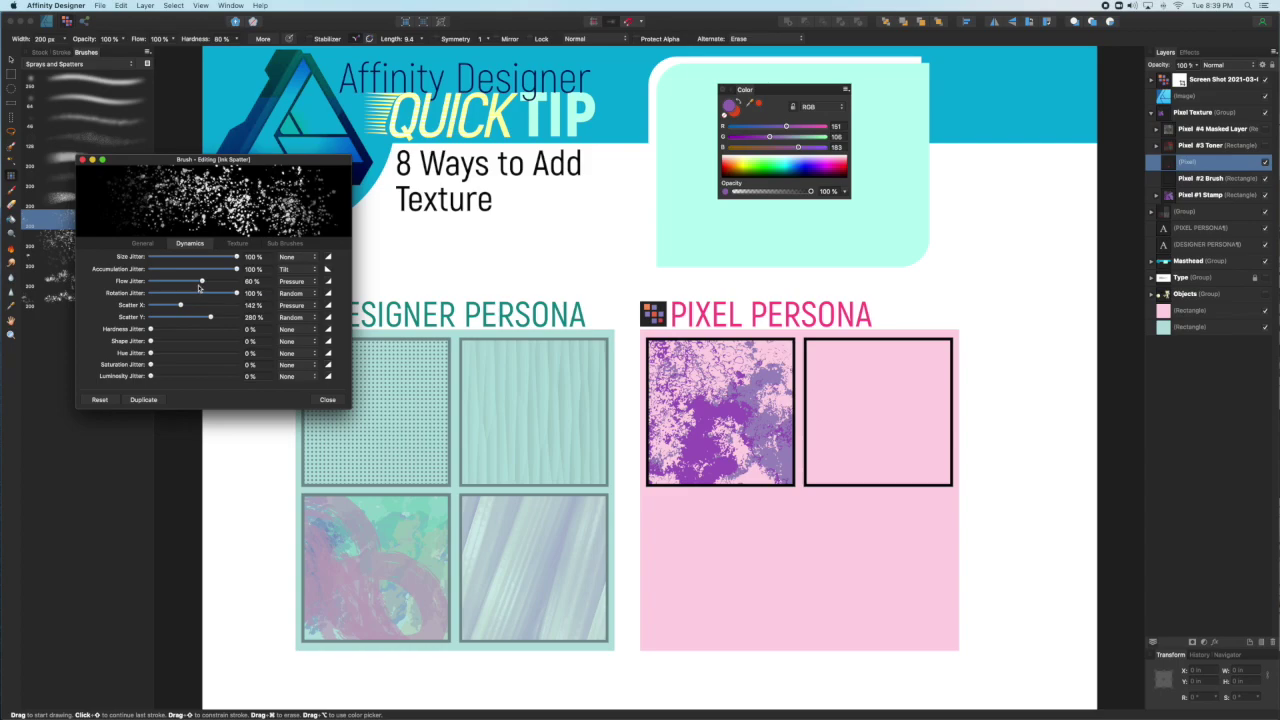
mouse_move(201, 284)
left_mouse_down()
mouse_move(228, 284)
mouse_move(148, 284)
mouse_move(233, 284)
left_mouse_up()
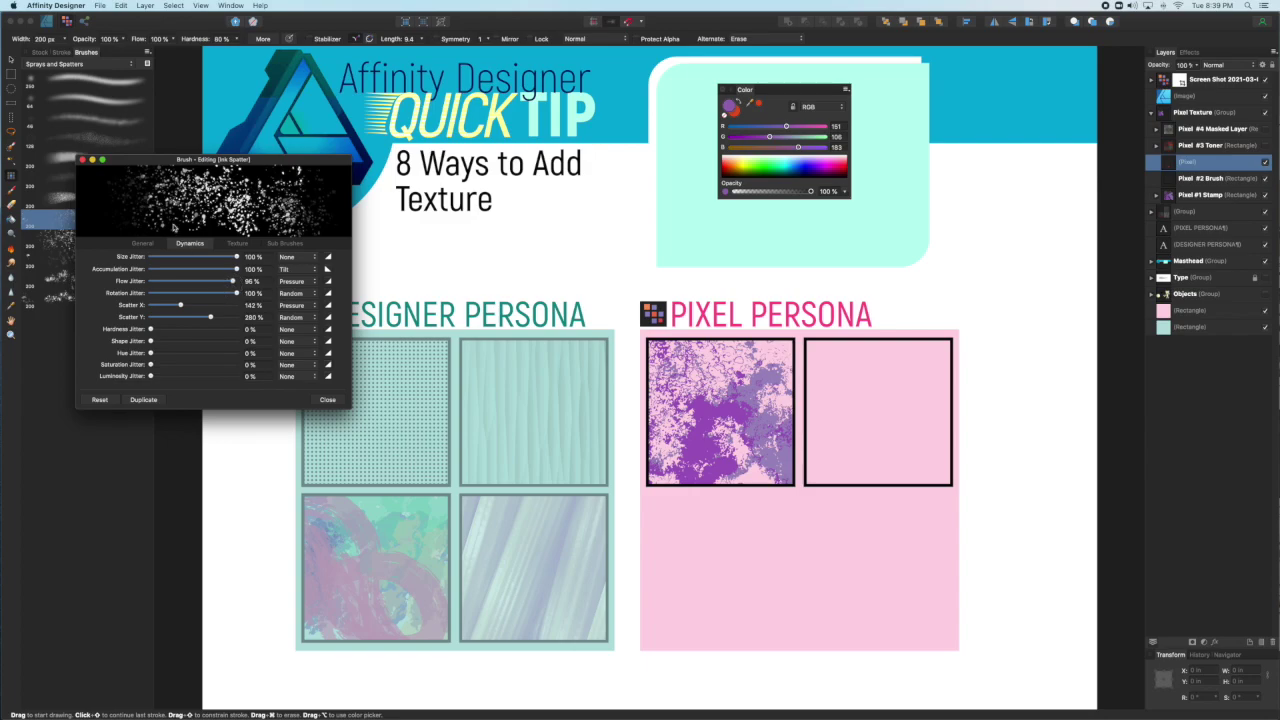
left_click(84, 161)
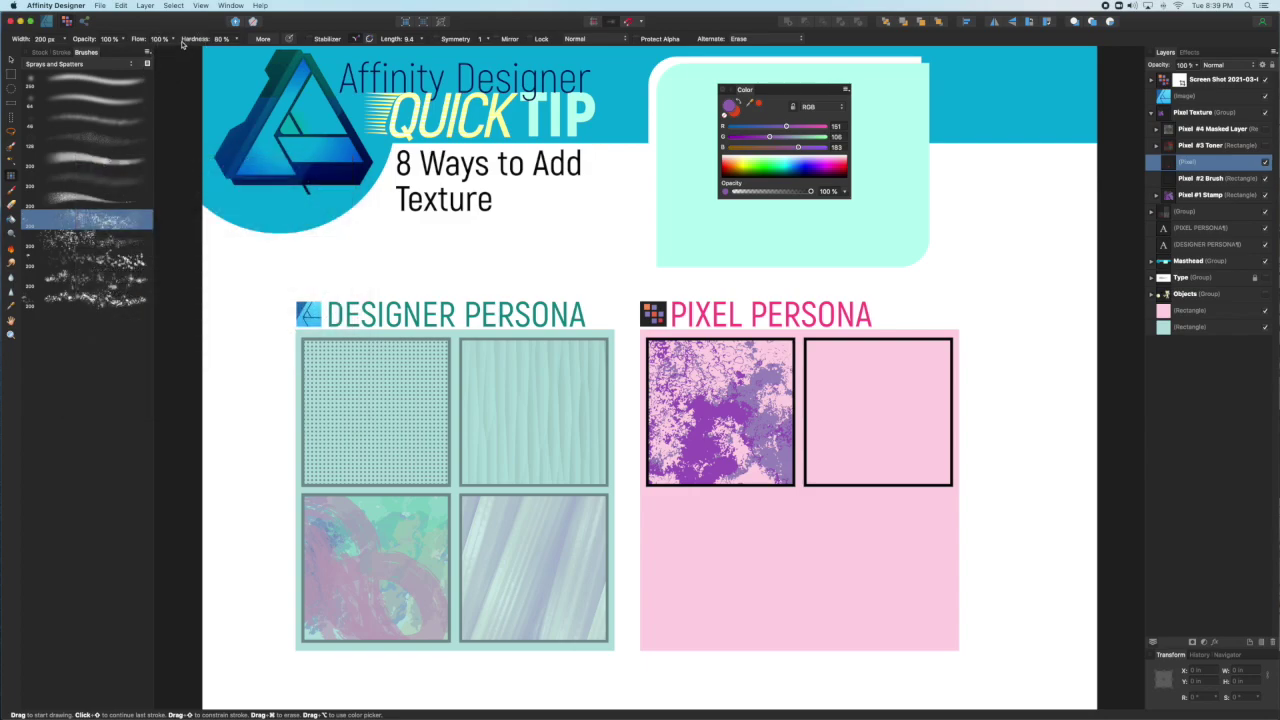
Lower brush flow to 67% and spray purple spatter into the second square.
left_click(124, 40)
mouse_move(130, 48)
left_mouse_down()
mouse_move(156, 47)
mouse_move(143, 50)
left_mouse_up()
left_click(170, 43)
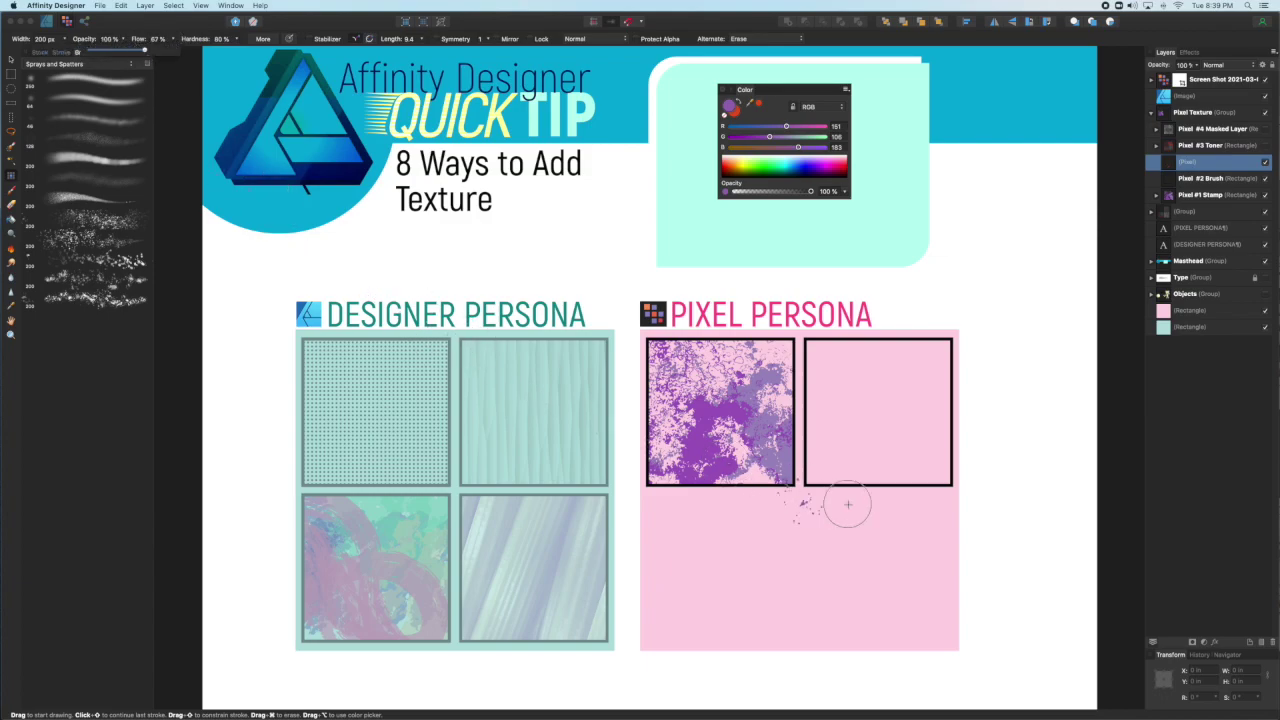
mouse_move(846, 409)
left_mouse_down()
mouse_move(840, 372)
mouse_move(863, 372)
mouse_move(844, 442)
left_mouse_up()
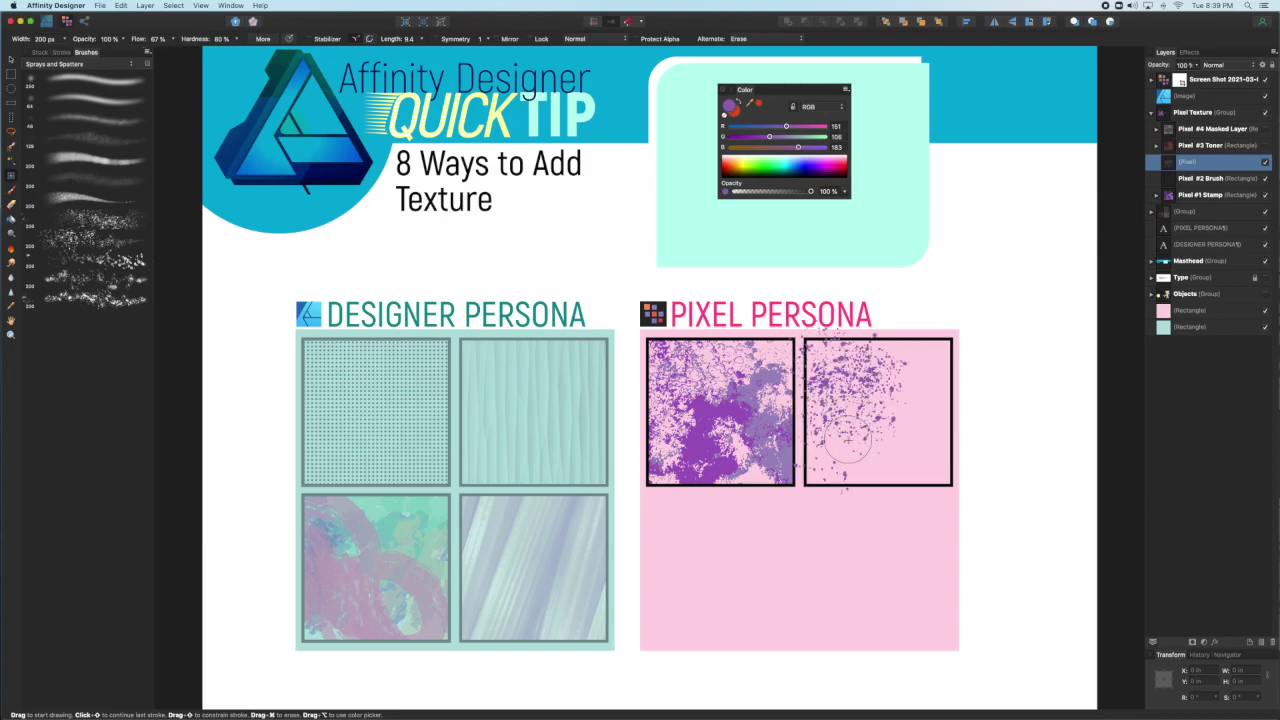
Switch the paint colour to orange-red and bring up a Tone Brush's settings.
left_click(735, 111)
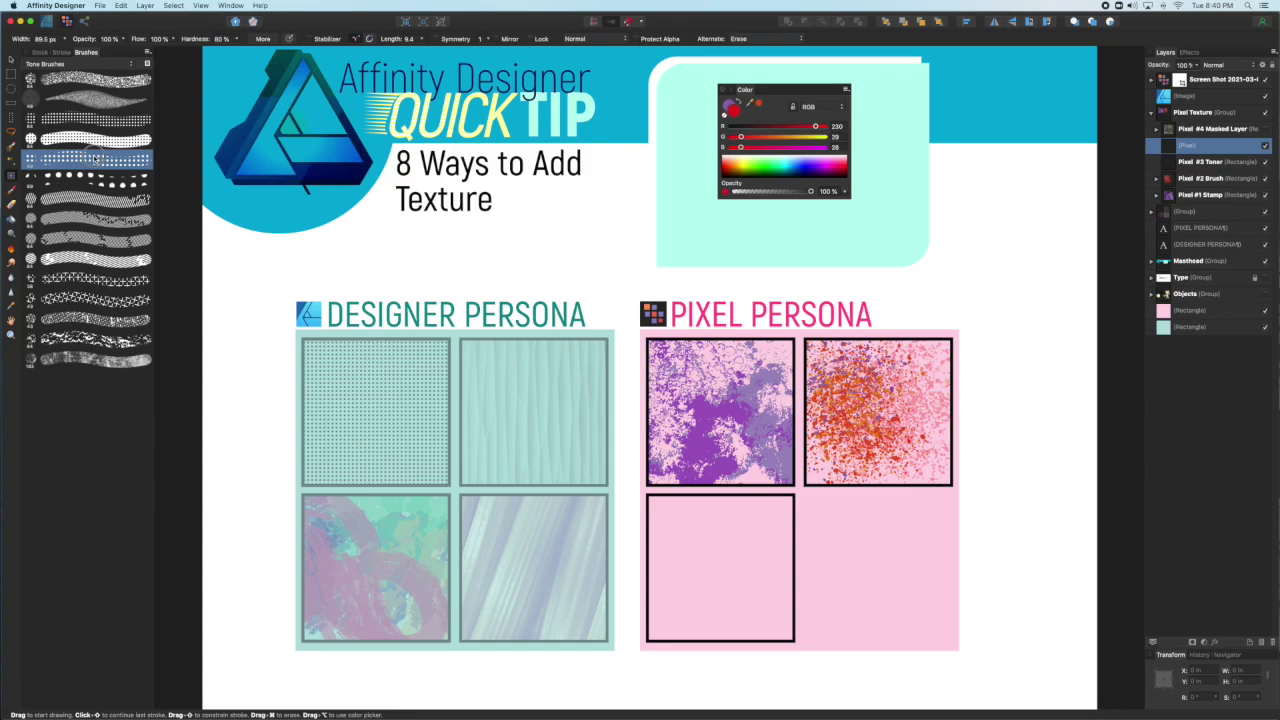
double_click(95, 158)
left_click_drag(143, 160, 233, 154)
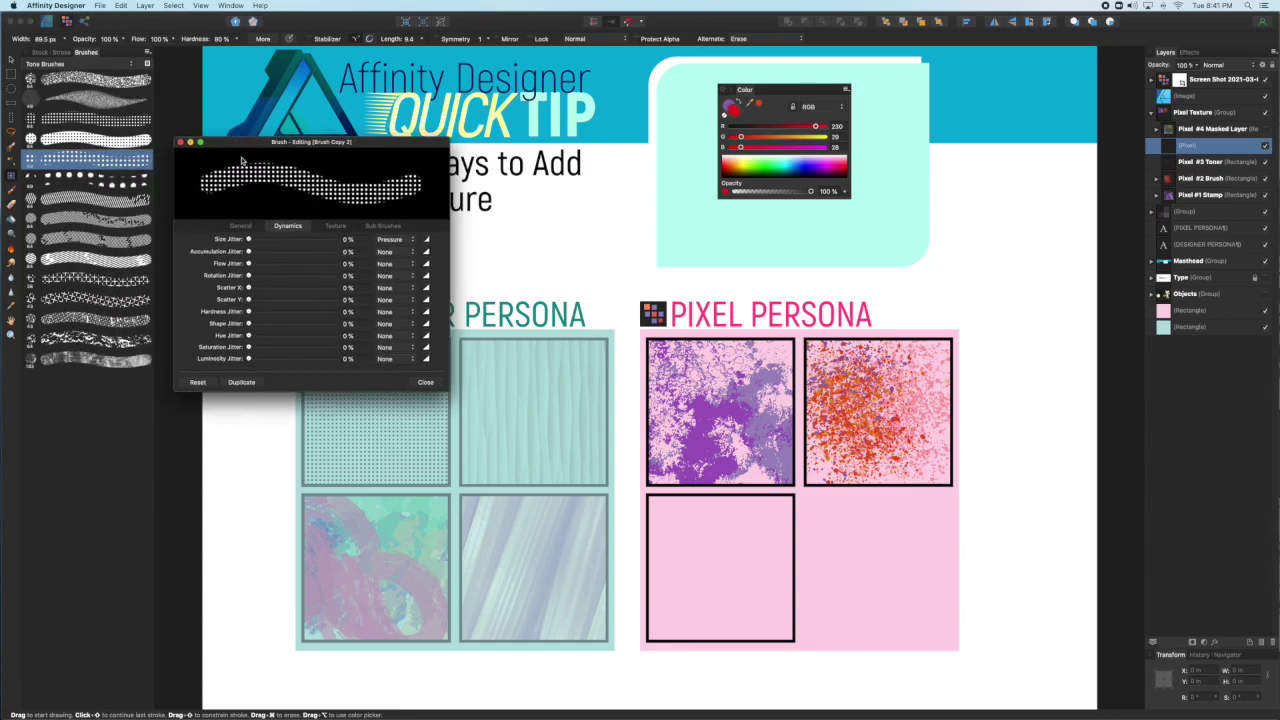
Compare tone brush textures and choose Round Brush 7, adjusting its texture scale.
left_click(335, 226)
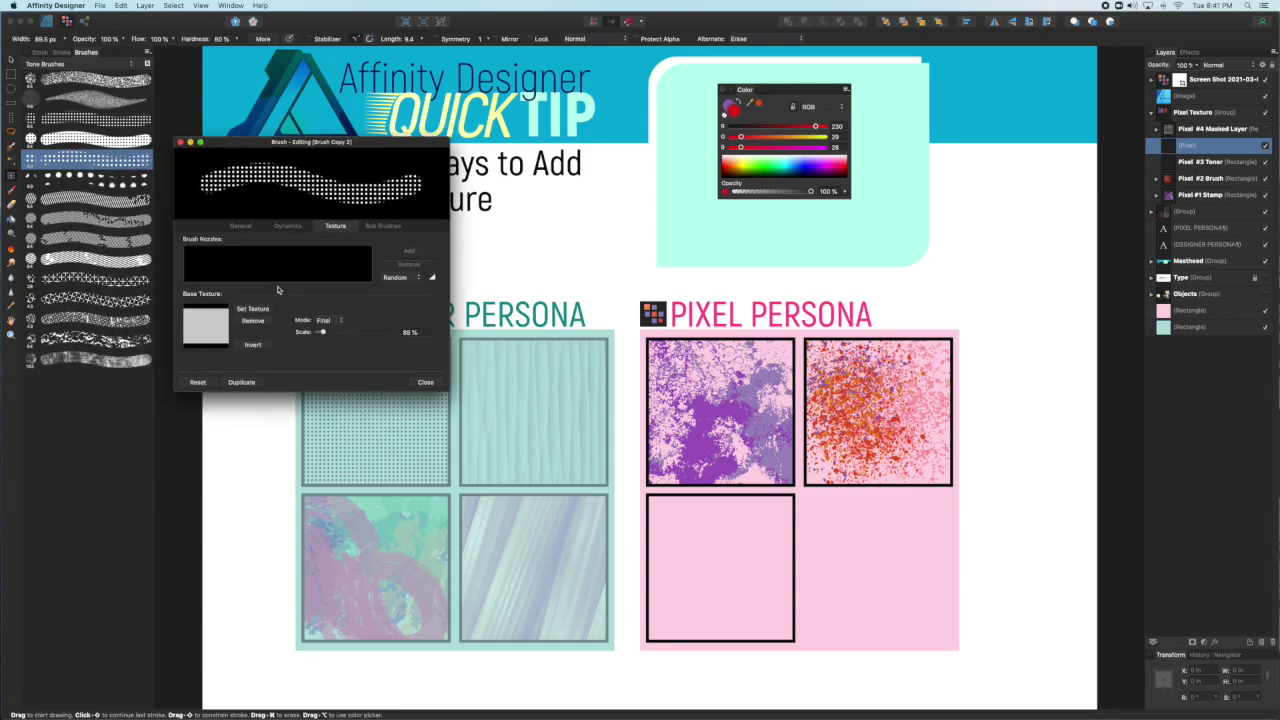
left_click(95, 182)
left_click(112, 204)
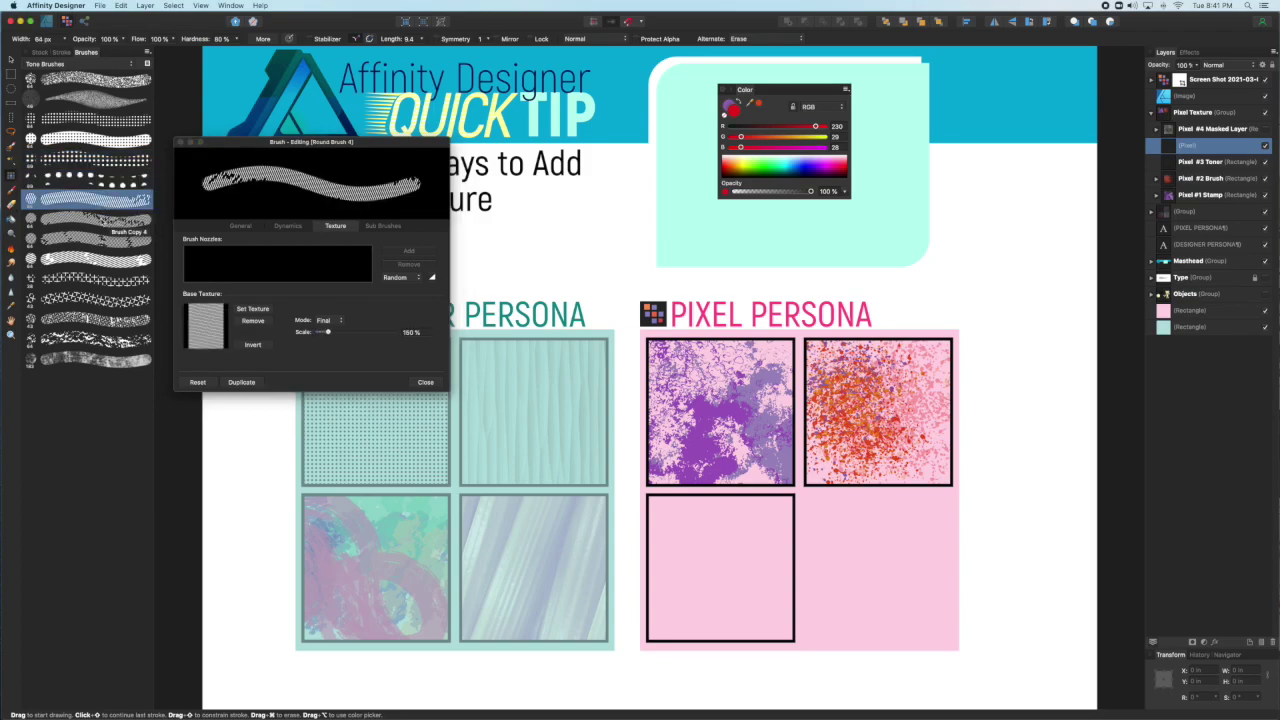
left_click(103, 220)
left_click(94, 281)
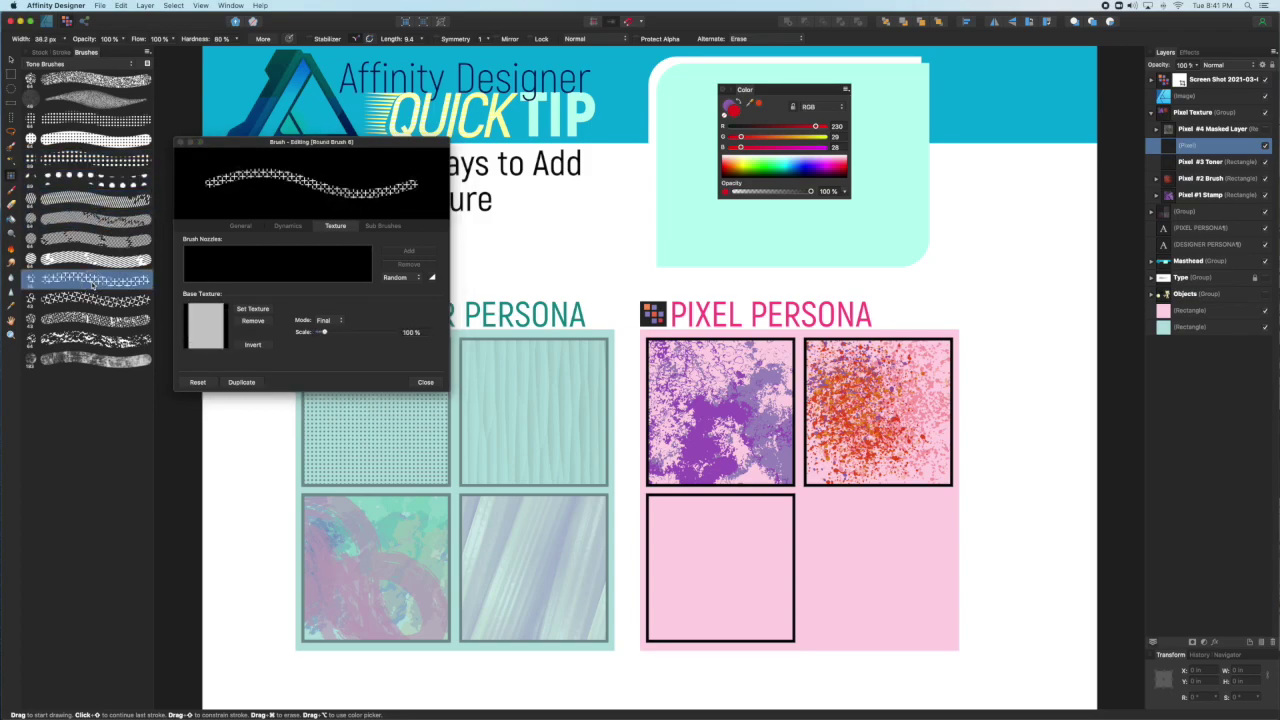
left_click(94, 339)
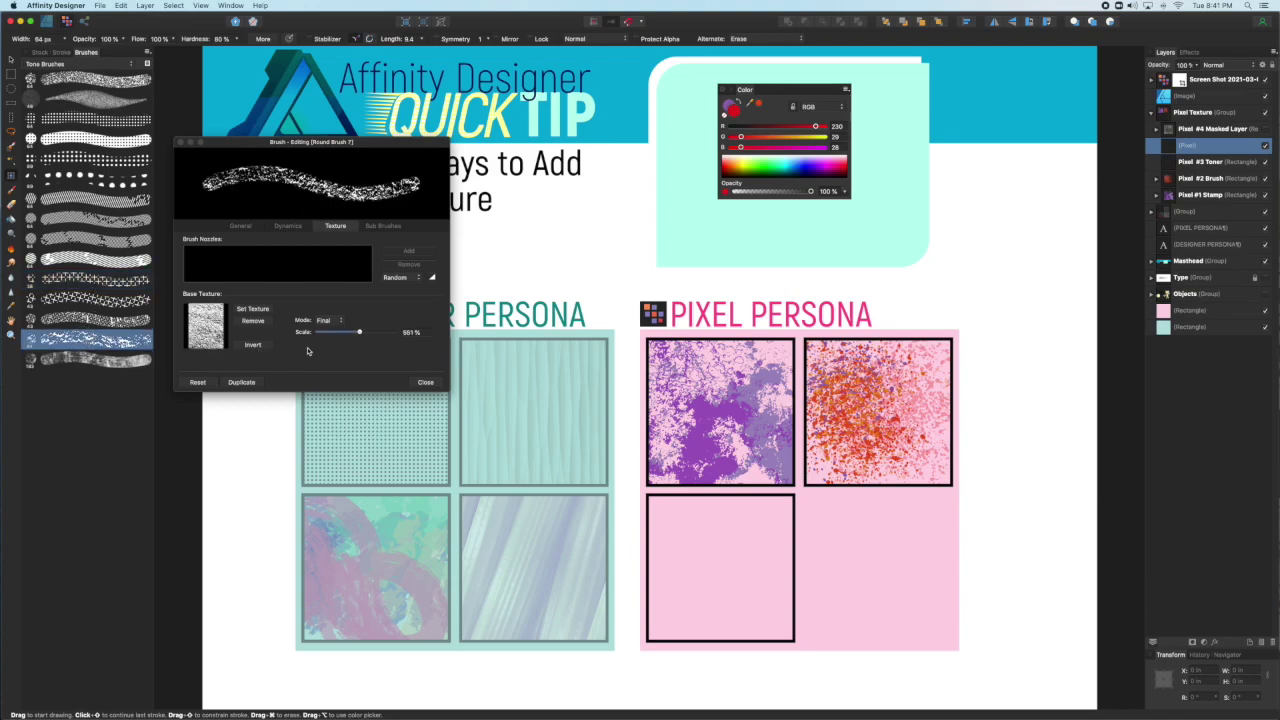
left_click(372, 331)
left_click_drag(350, 333, 359, 332)
Paint a red textured stroke and a cross-pattern loop in the third square.
mouse_move(668, 506)
left_mouse_down()
mouse_move(652, 525)
mouse_move(660, 625)
mouse_move(663, 526)
mouse_move(685, 530)
mouse_move(670, 568)
left_mouse_up()
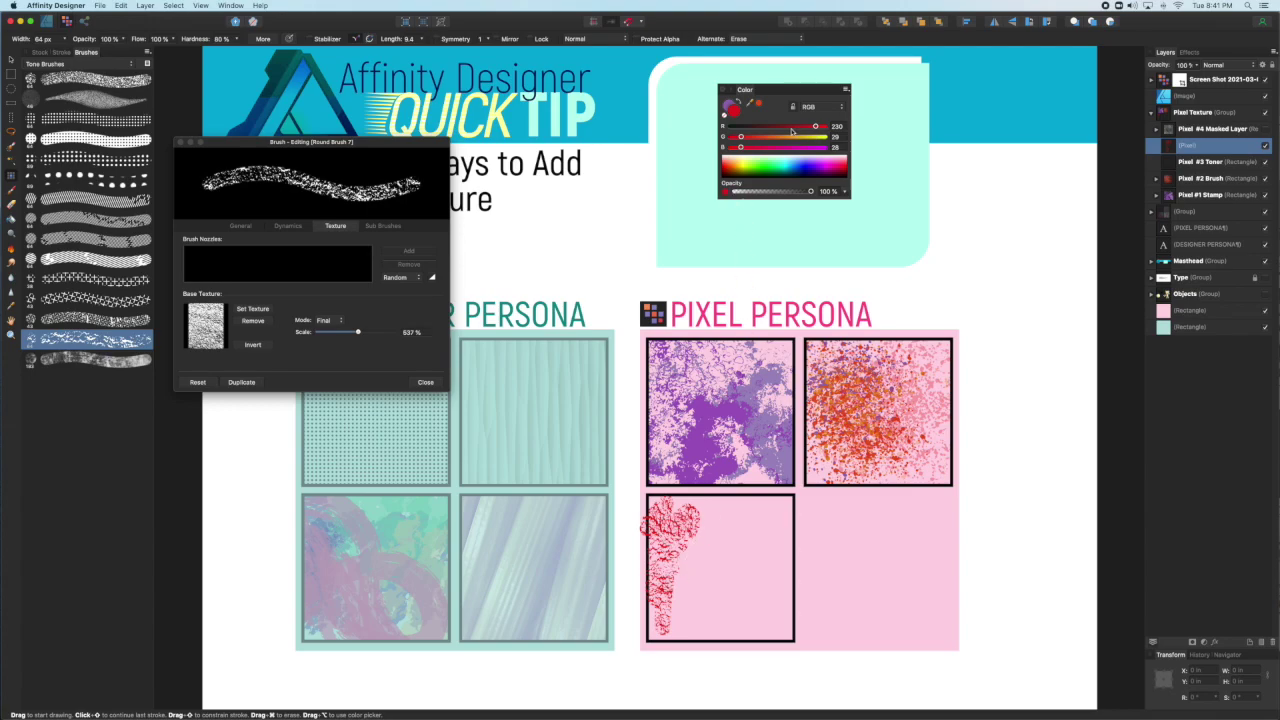
mouse_move(740, 136)
left_mouse_down()
mouse_move(793, 127)
mouse_move(765, 147)
mouse_move(818, 147)
mouse_move(808, 137)
left_mouse_up()
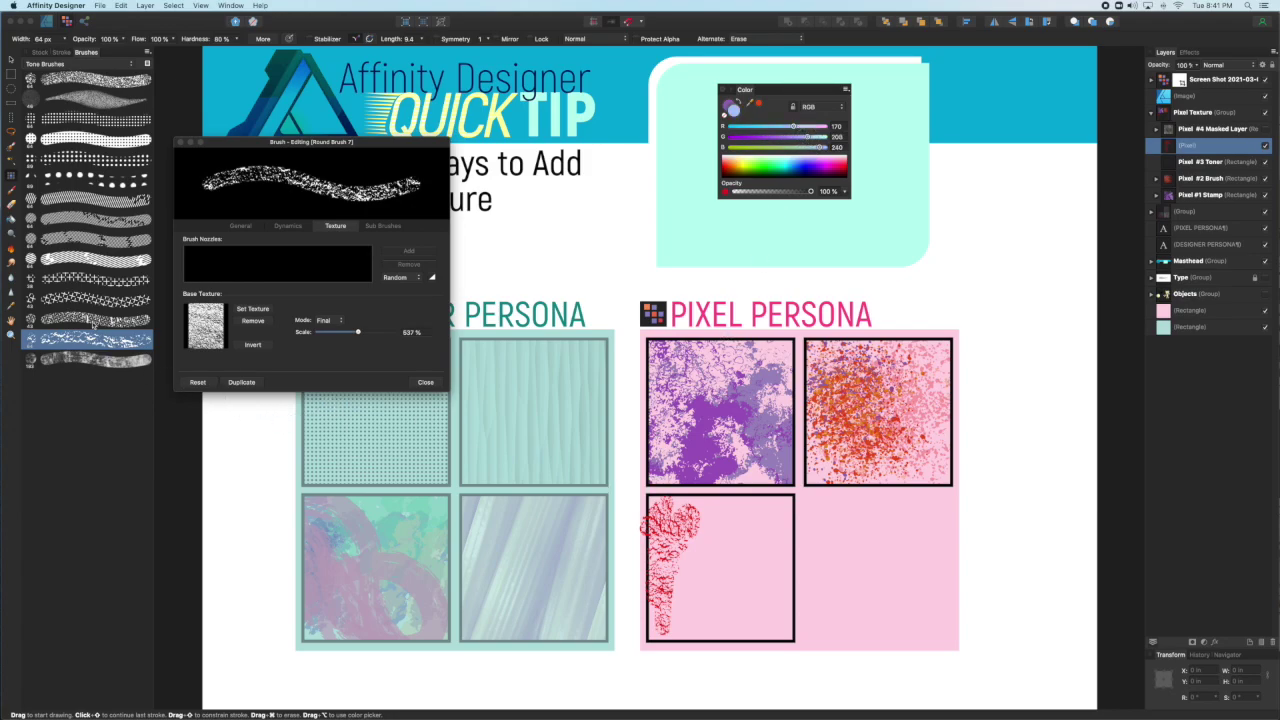
left_click(94, 304)
mouse_move(714, 610)
left_mouse_down()
mouse_move(681, 615)
mouse_move(744, 558)
mouse_move(734, 622)
mouse_move(737, 581)
left_mouse_up()
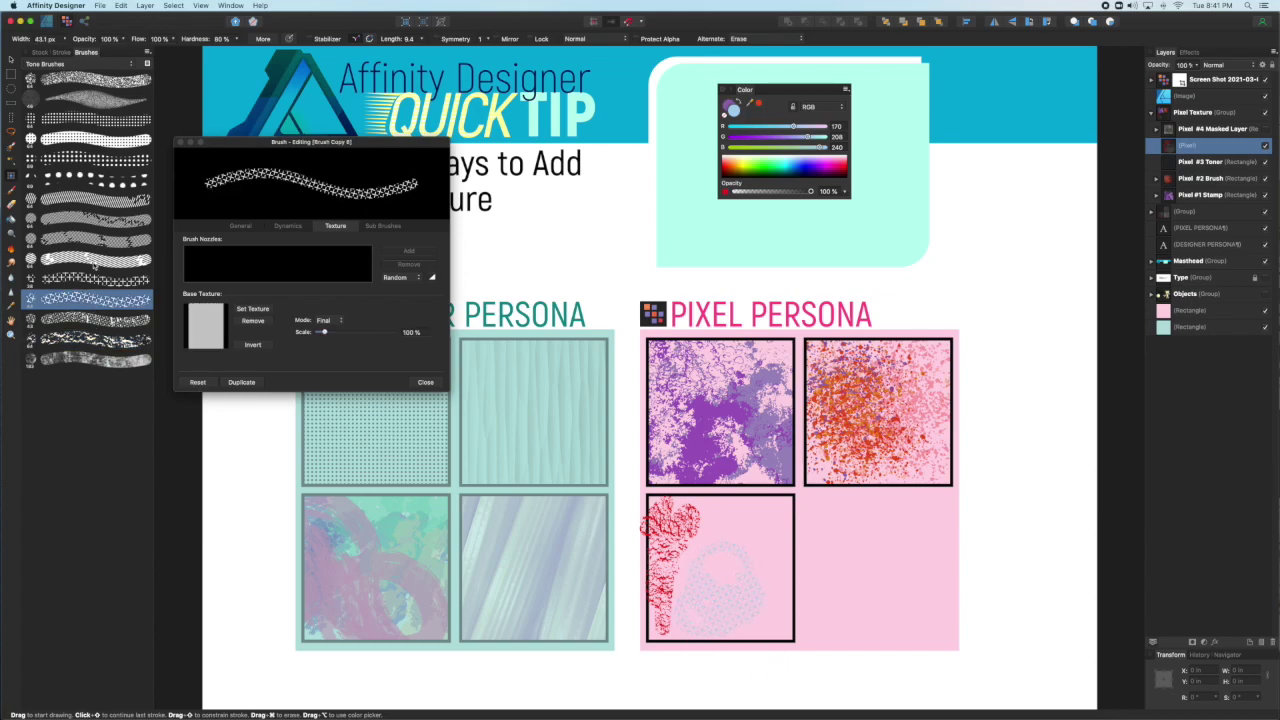
Add purple wavy-pattern and bluish Round Brush 4 strokes over the third square.
left_click(90, 259)
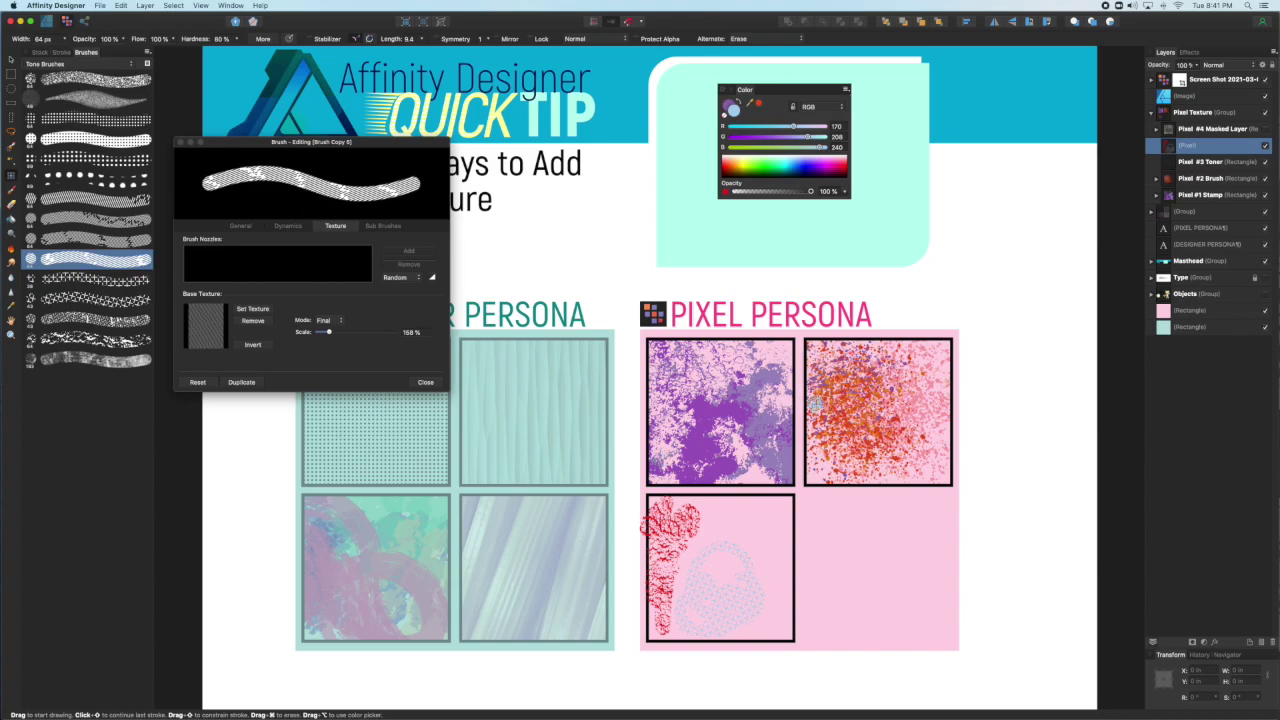
left_click(772, 137)
mouse_move(733, 525)
left_mouse_down()
mouse_move(771, 540)
mouse_move(771, 572)
mouse_move(764, 583)
mouse_move(736, 570)
left_mouse_up()
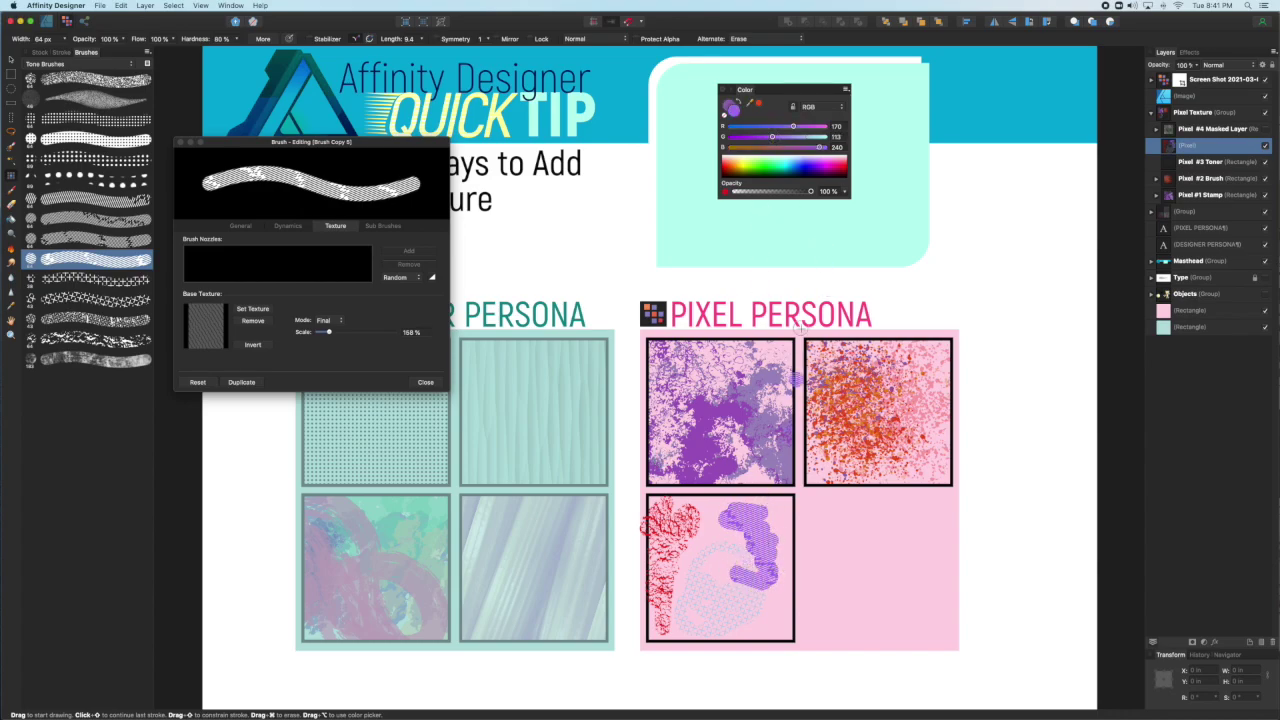
left_click(90, 199)
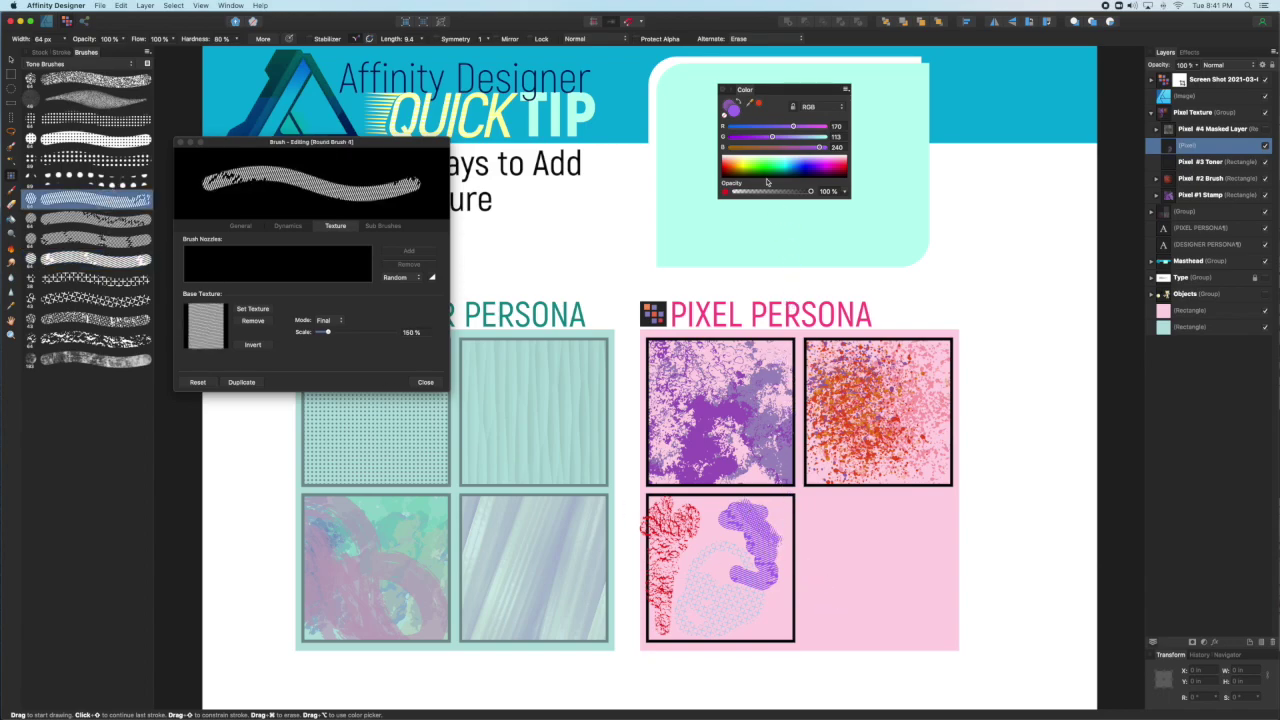
left_click(752, 126)
mouse_move(731, 553)
left_mouse_down()
mouse_move(770, 558)
mouse_move(742, 492)
left_mouse_up()
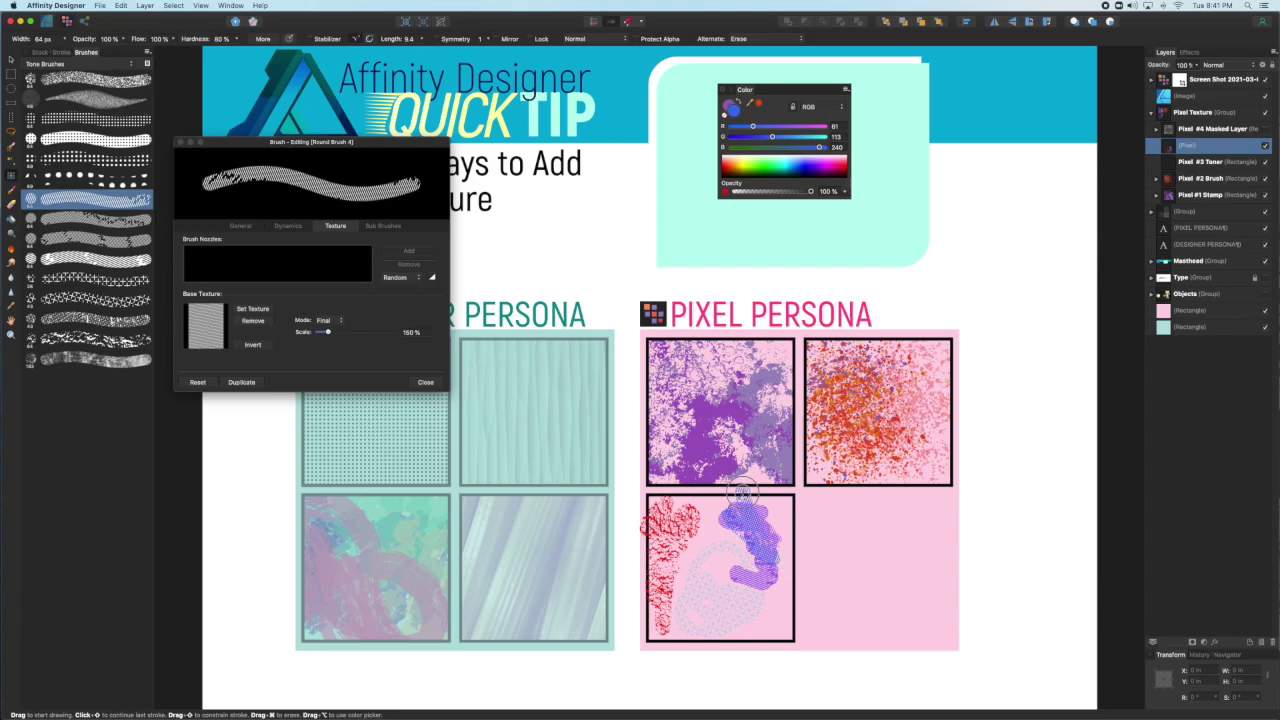
left_click_drag(742, 492, 778, 550)
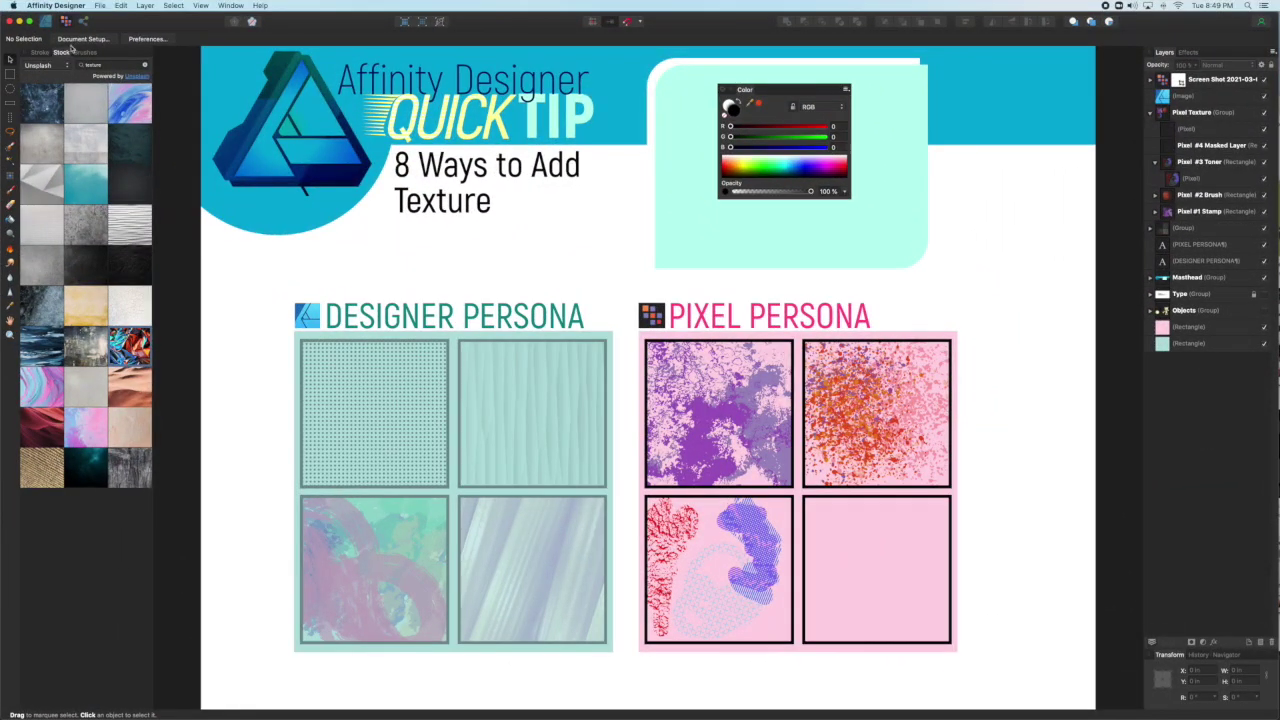
Place a crumpled holographic foil stock photo on the page and attach an empty mask.
left_click_drag(130, 343, 751, 358)
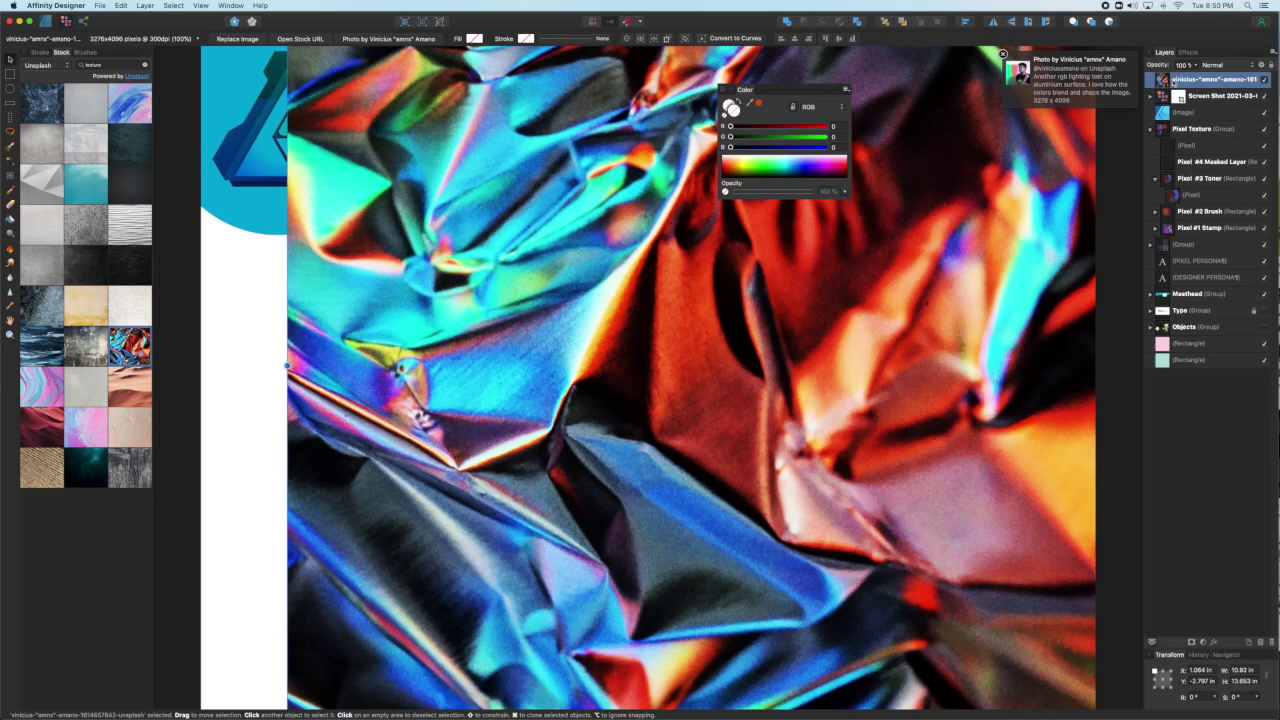
left_click(1190, 643)
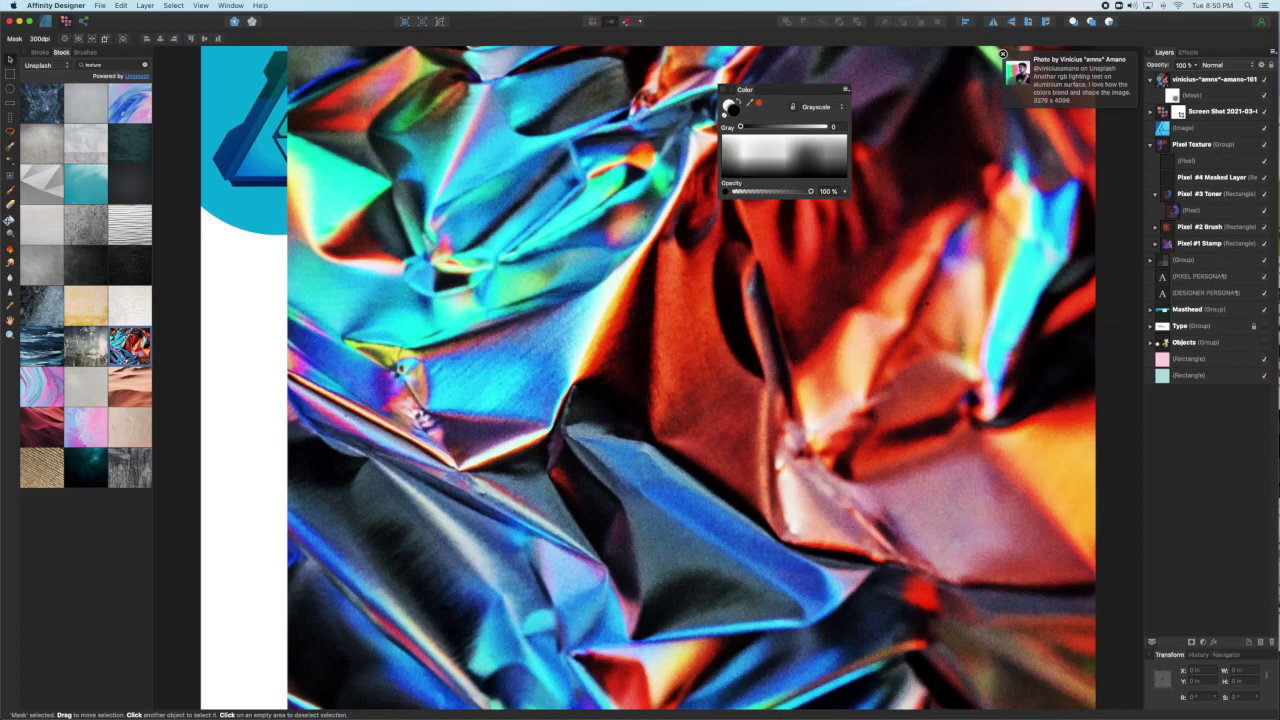
Flood-fill the foil photo's mask with black so the photo is fully hidden.
left_click(10, 219)
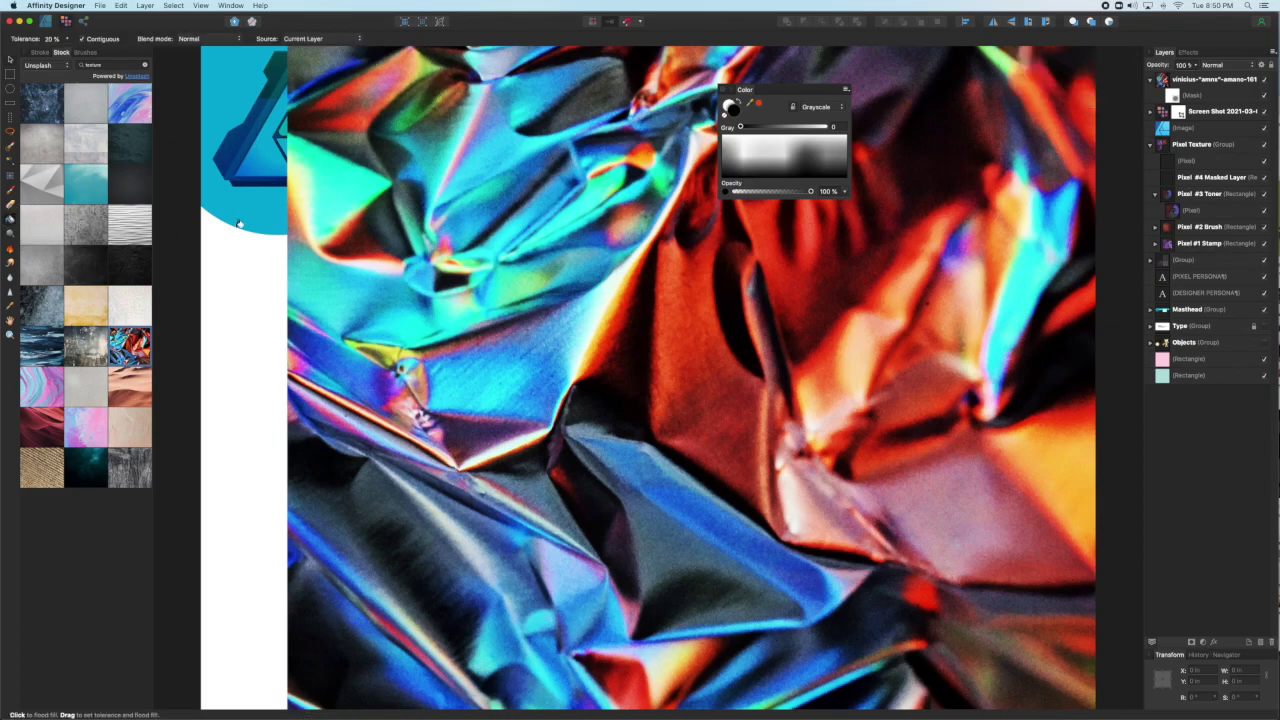
left_click(718, 244)
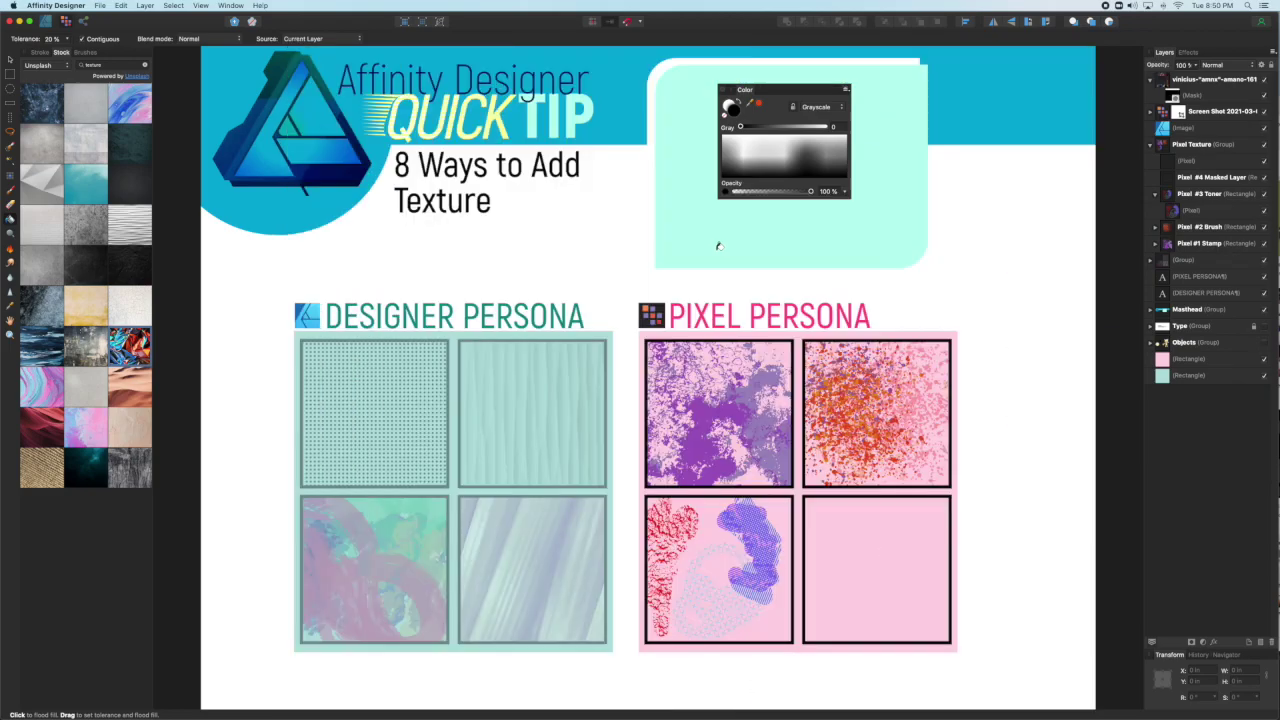
left_click(739, 102)
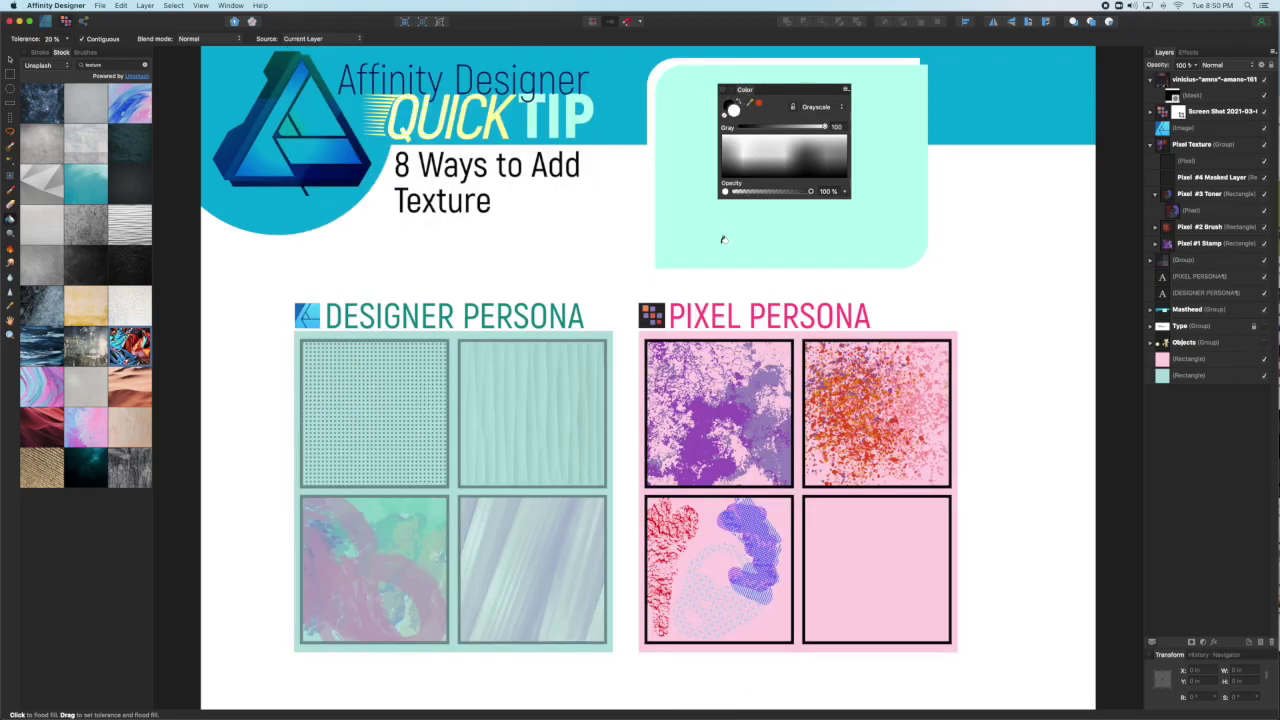
left_click(723, 240)
left_click(742, 104)
left_click(700, 241)
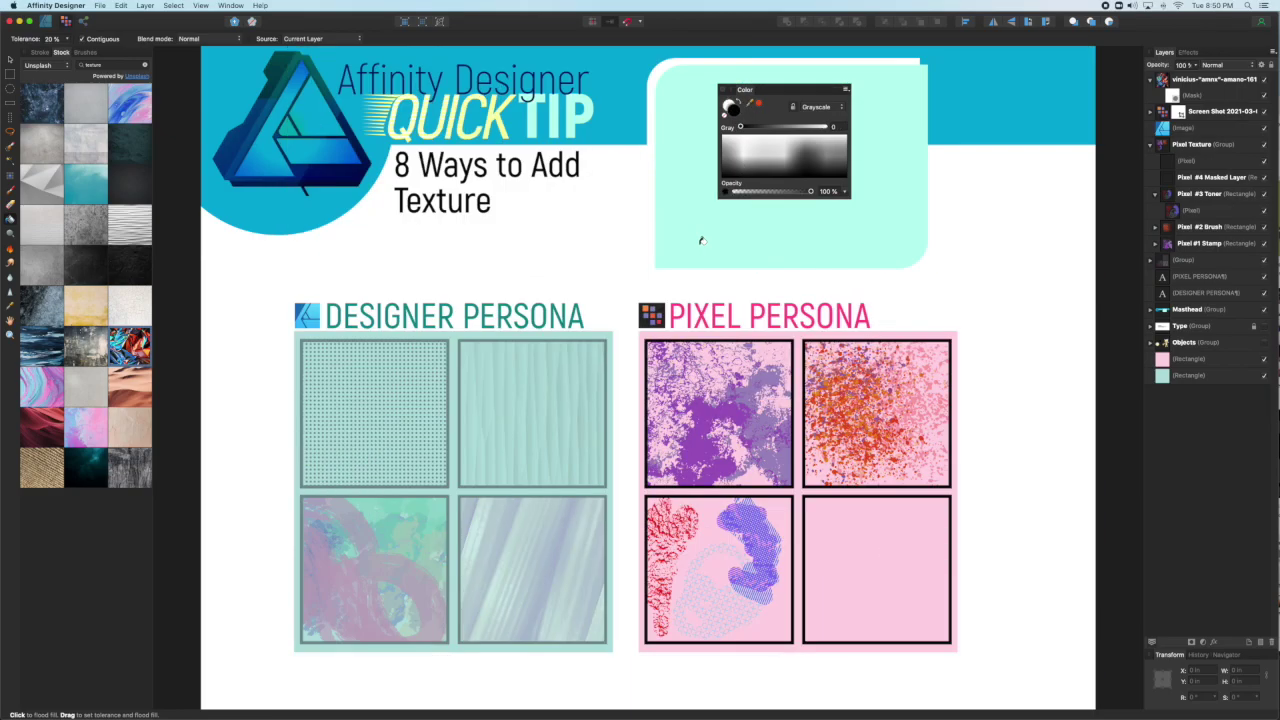
left_click(723, 89)
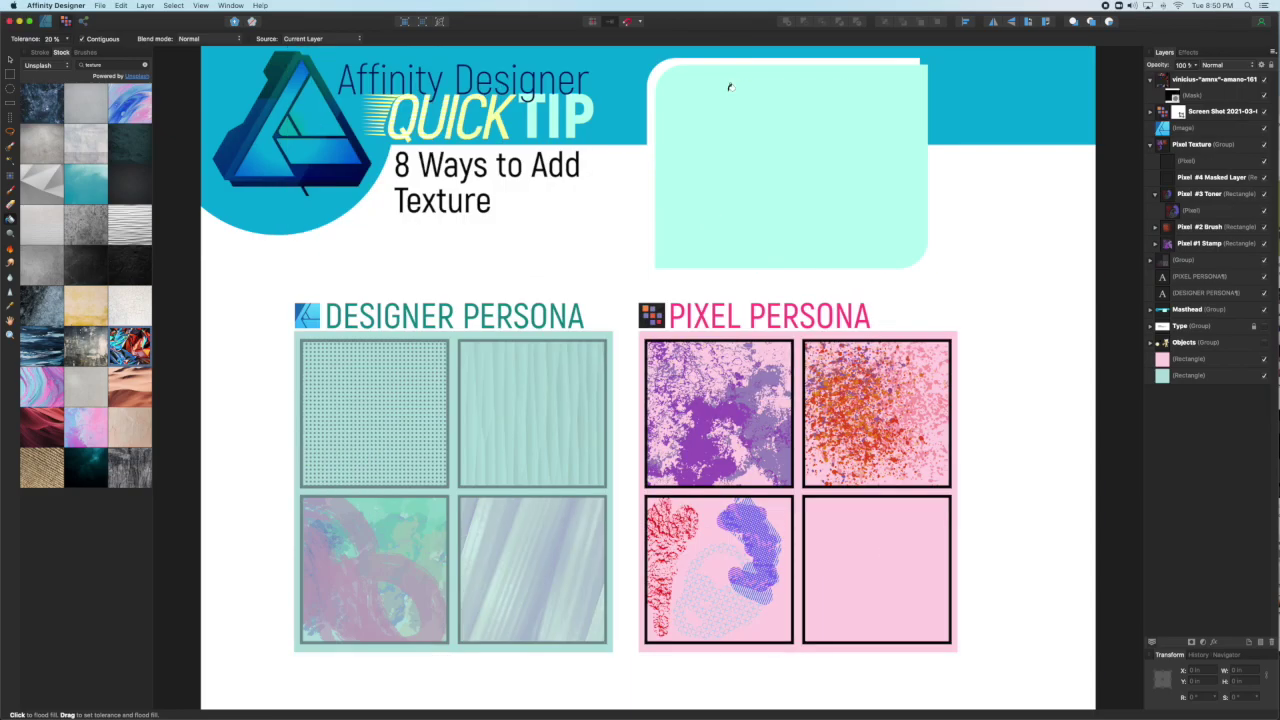
Move the masked foil photo layer into Pixel #4 Masked Layer.
left_click(1151, 80)
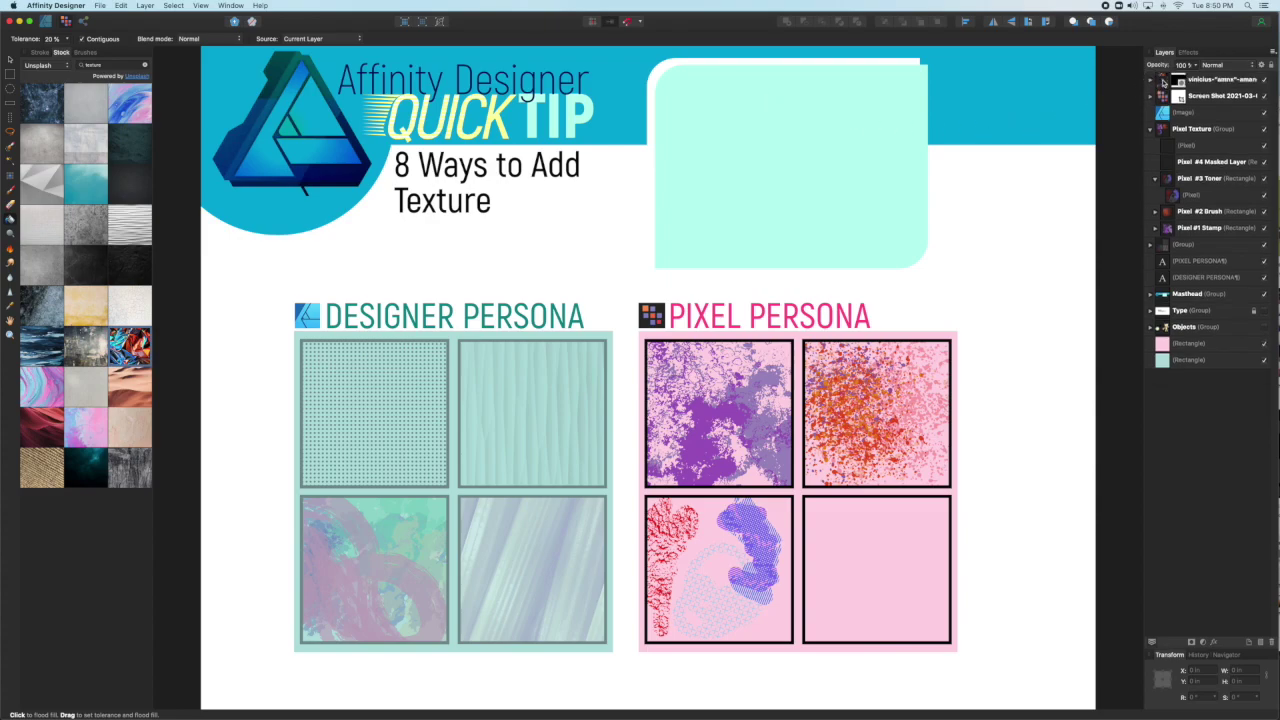
left_click_drag(1163, 80, 1184, 171)
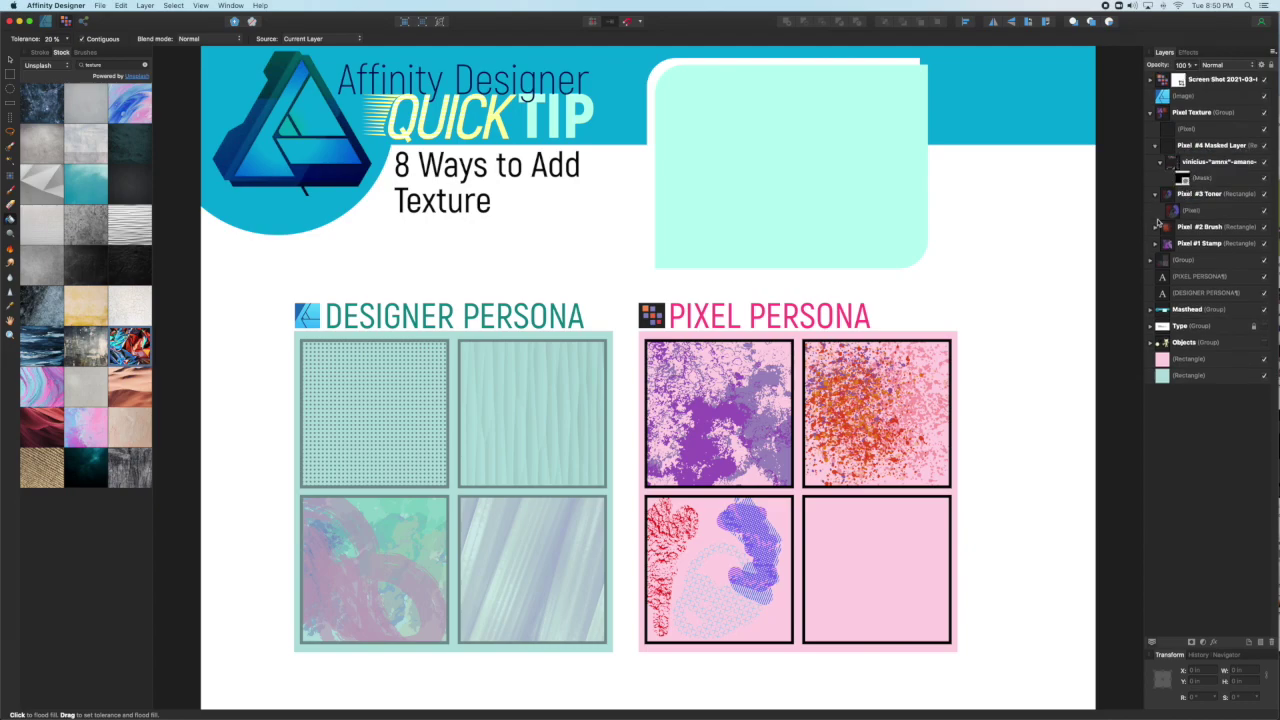
key("b")
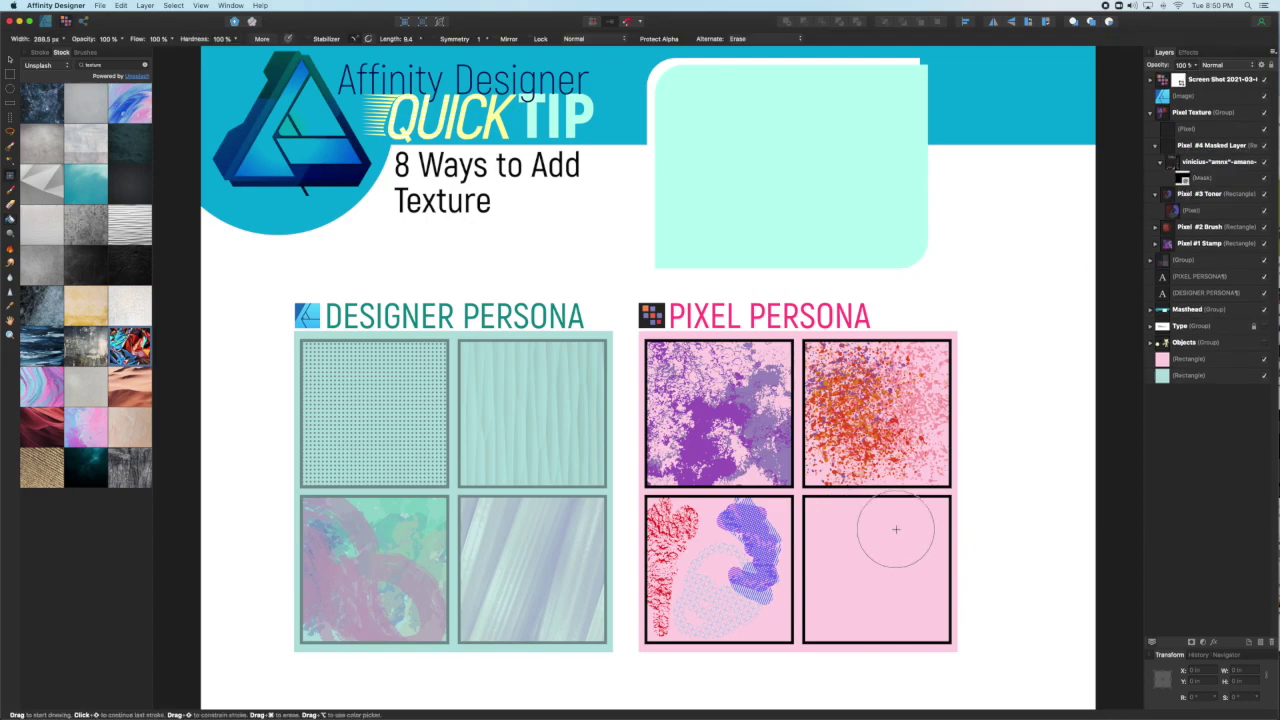
Paint white on the mask to reveal a diagonal swath of foil in the fourth square.
left_click(1185, 179)
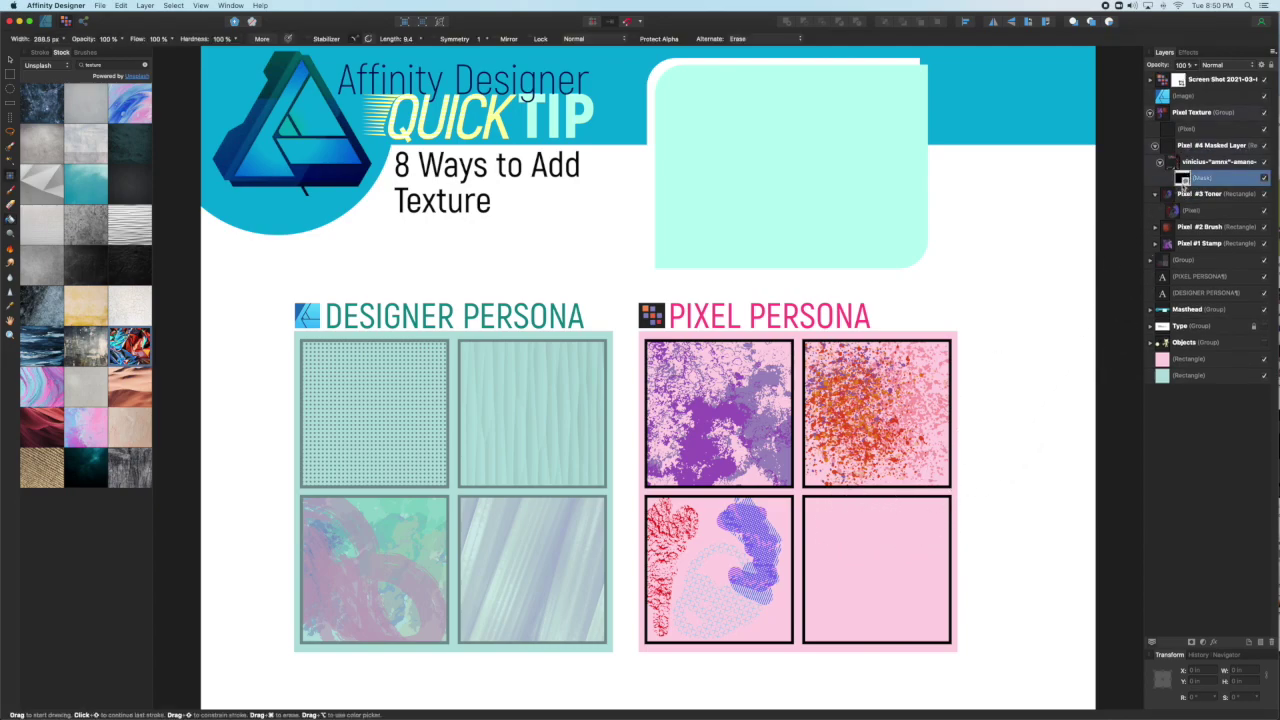
left_click(876, 545)
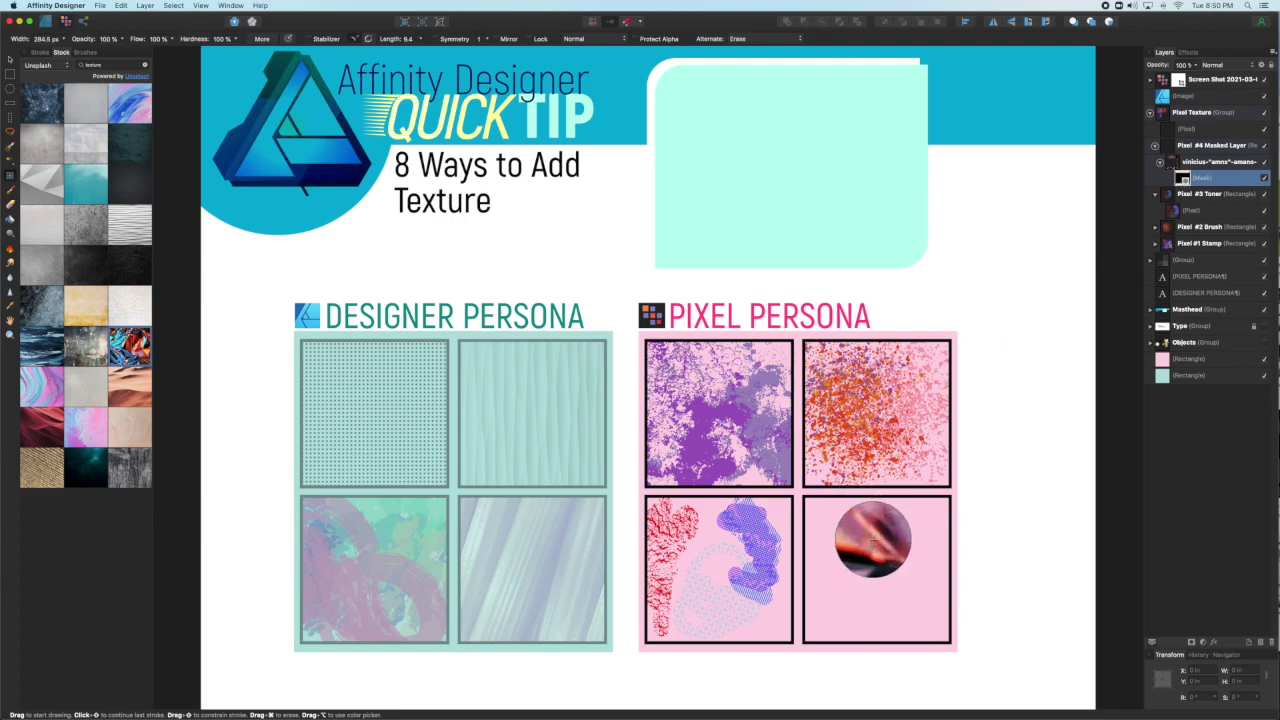
mouse_move(870, 535)
left_mouse_down()
mouse_move(831, 523)
mouse_move(821, 566)
mouse_move(848, 594)
mouse_move(867, 576)
mouse_move(877, 524)
mouse_move(928, 518)
left_mouse_up()
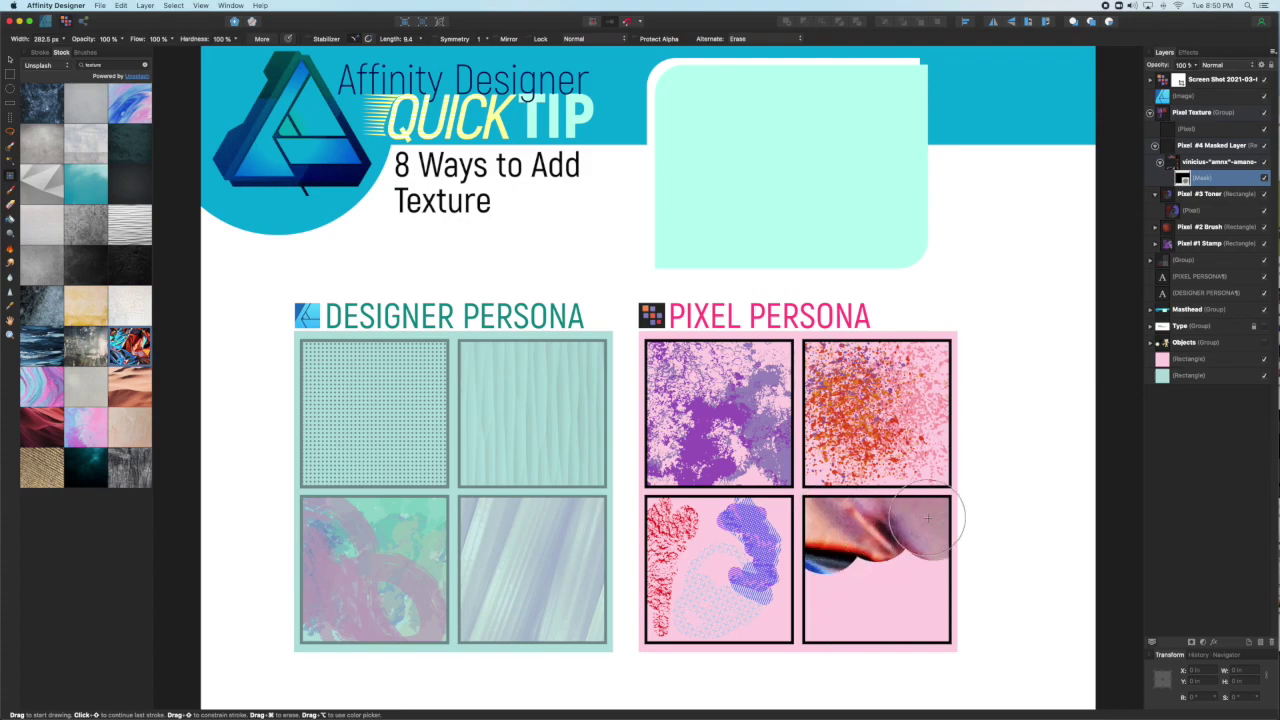
Pick an acrylic brush from the Acrylics brush category.
left_click(85, 53)
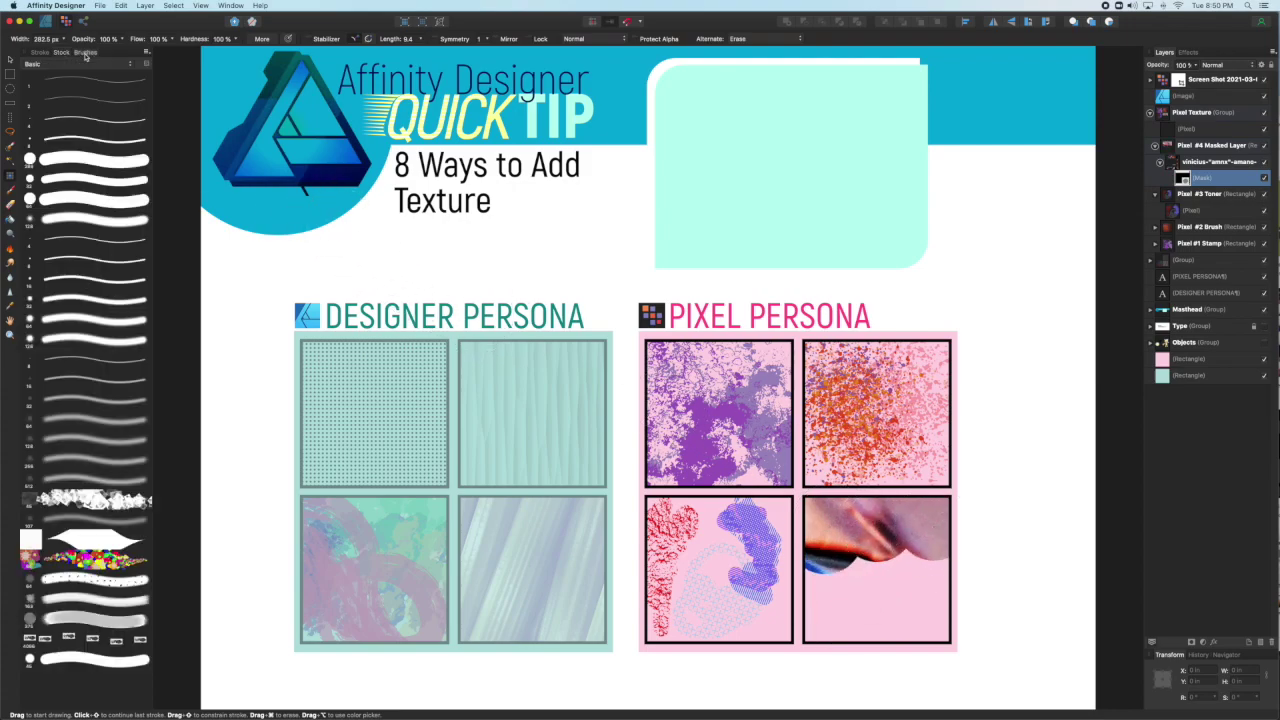
left_click(82, 66)
left_click(86, 78)
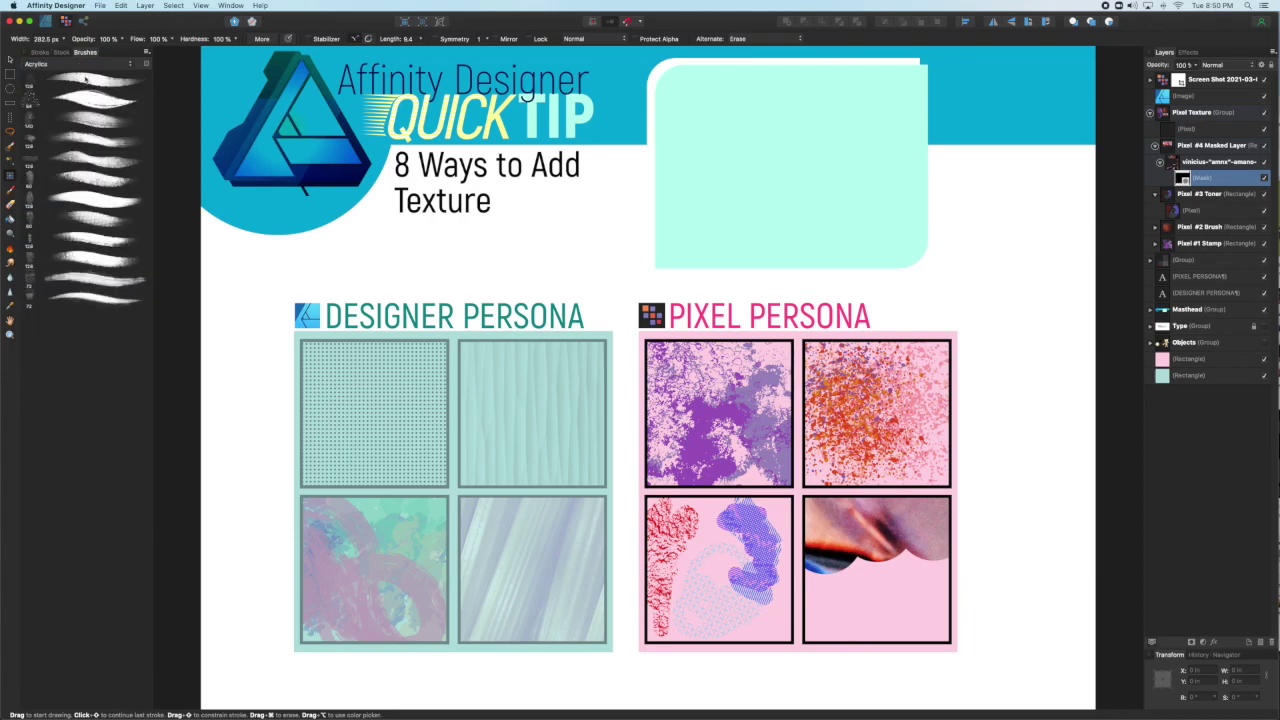
left_click(91, 139)
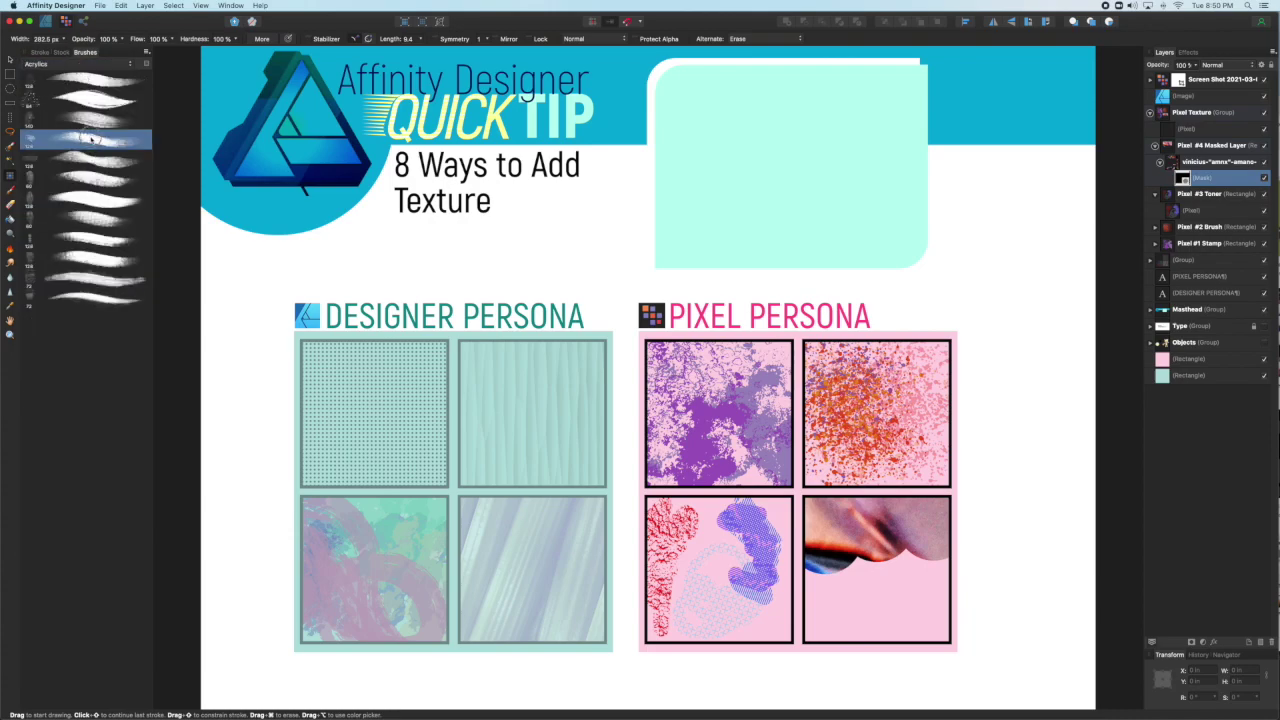
Reveal more foil with Grainy Acrylic and Gradual Acrylic Sand Paper 03 strokes.
double_click(82, 139)
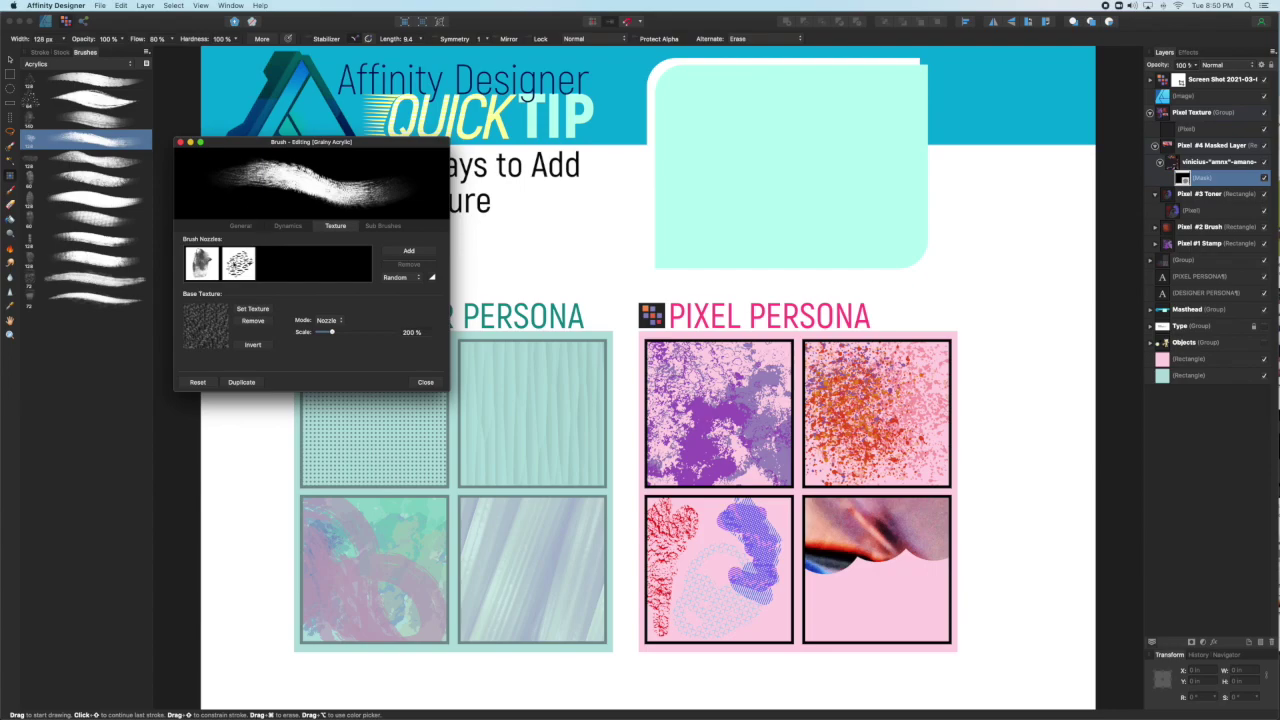
mouse_move(862, 556)
left_mouse_down()
mouse_move(903, 554)
mouse_move(896, 565)
mouse_move(911, 565)
mouse_move(904, 550)
mouse_move(820, 575)
mouse_move(844, 579)
mouse_move(846, 599)
mouse_move(944, 553)
left_mouse_up()
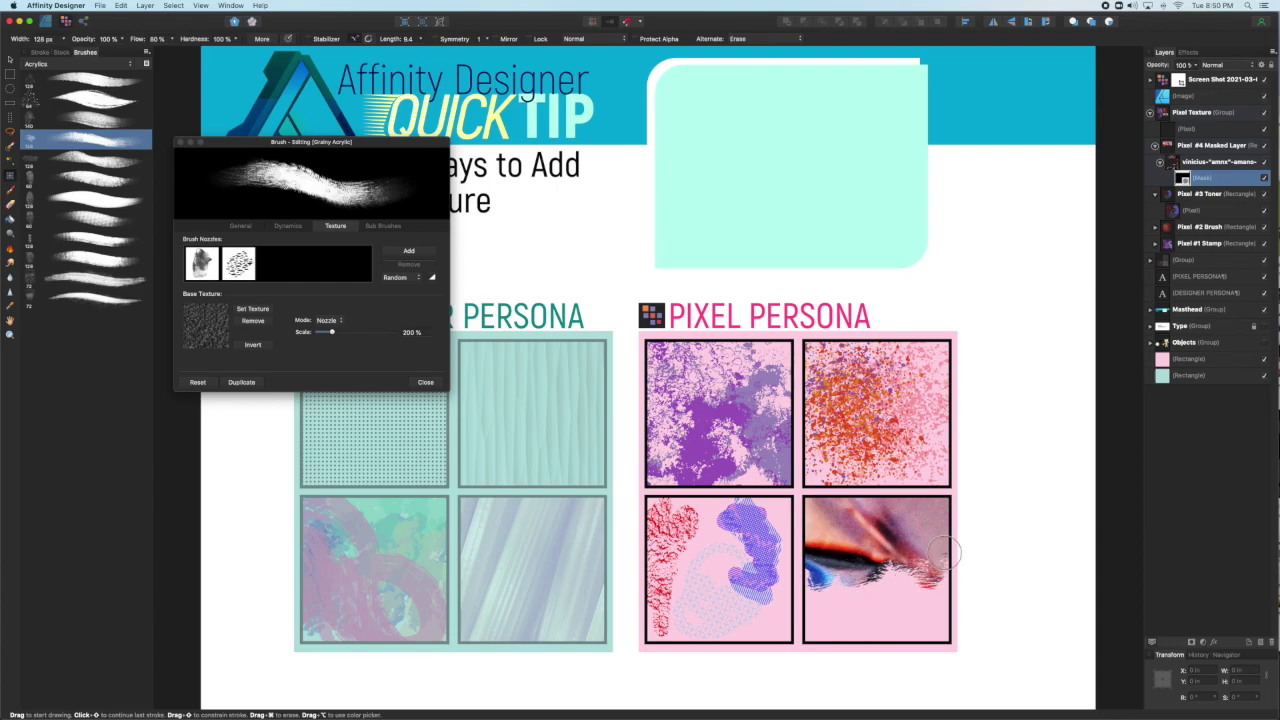
left_click(100, 179)
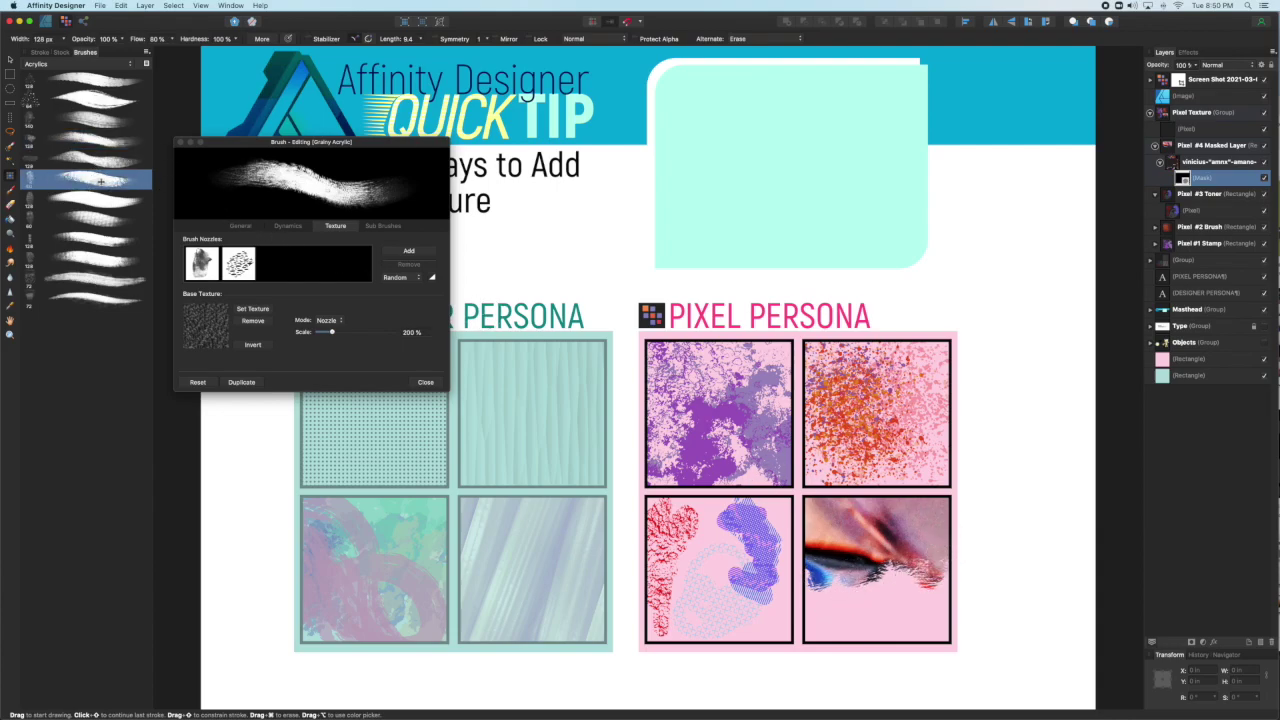
mouse_move(882, 590)
left_mouse_down()
mouse_move(842, 600)
mouse_move(940, 576)
left_mouse_up()
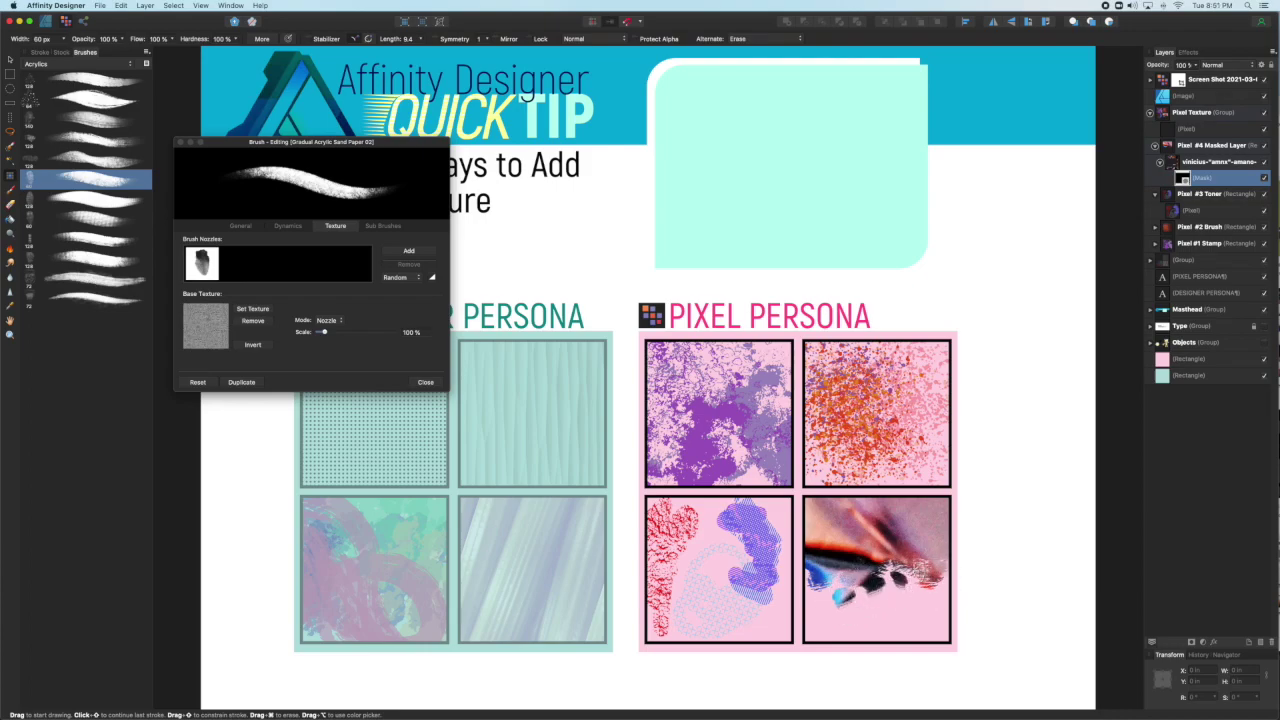
mouse_move(935, 502)
left_mouse_down()
mouse_move(937, 533)
mouse_move(952, 500)
left_mouse_up()
Paint a Textured Acrylic streak across the square's top and review its Dynamics settings.
left_click(90, 120)
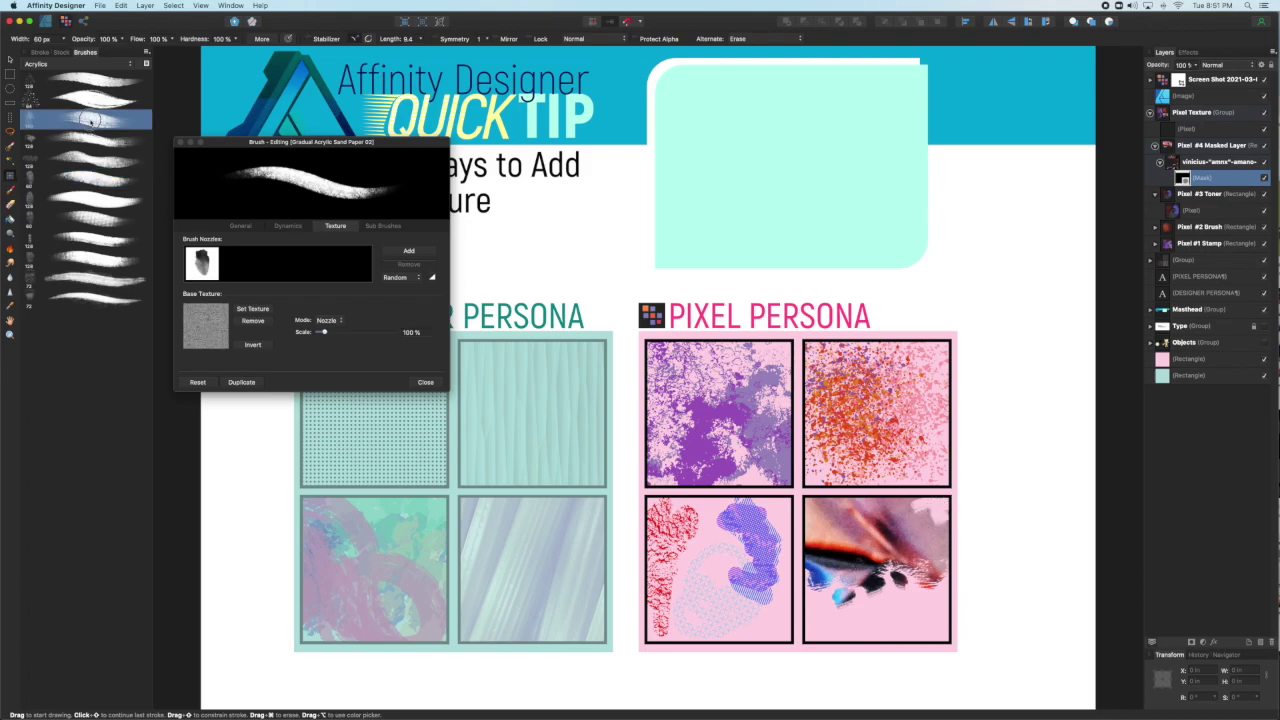
mouse_move(812, 516)
left_mouse_down()
mouse_move(936, 534)
mouse_move(968, 527)
mouse_move(835, 550)
left_mouse_up()
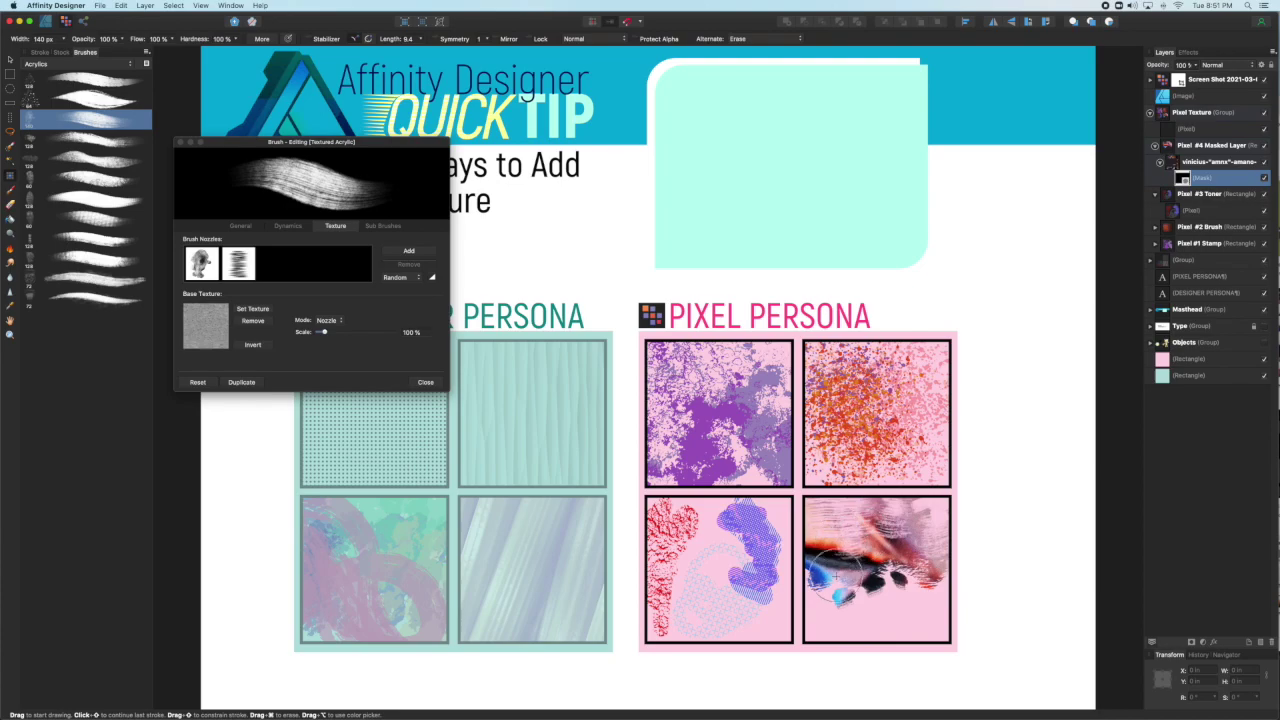
left_click(241, 226)
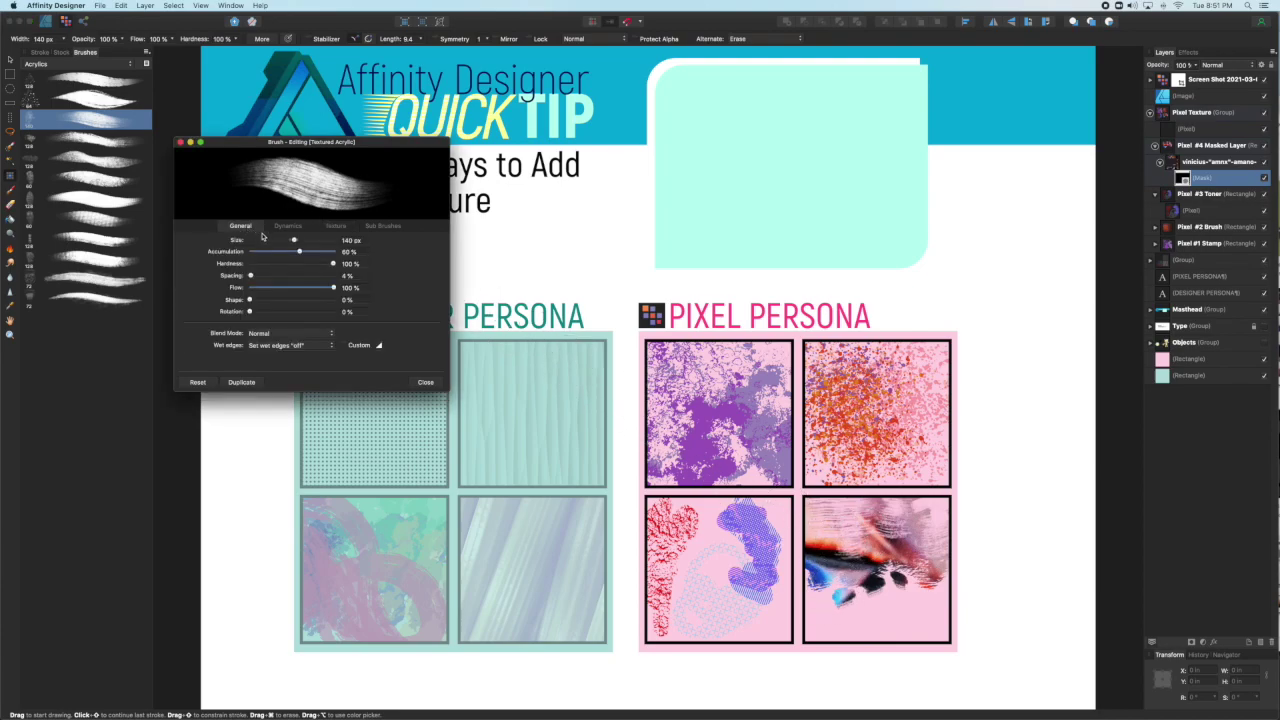
left_click(286, 226)
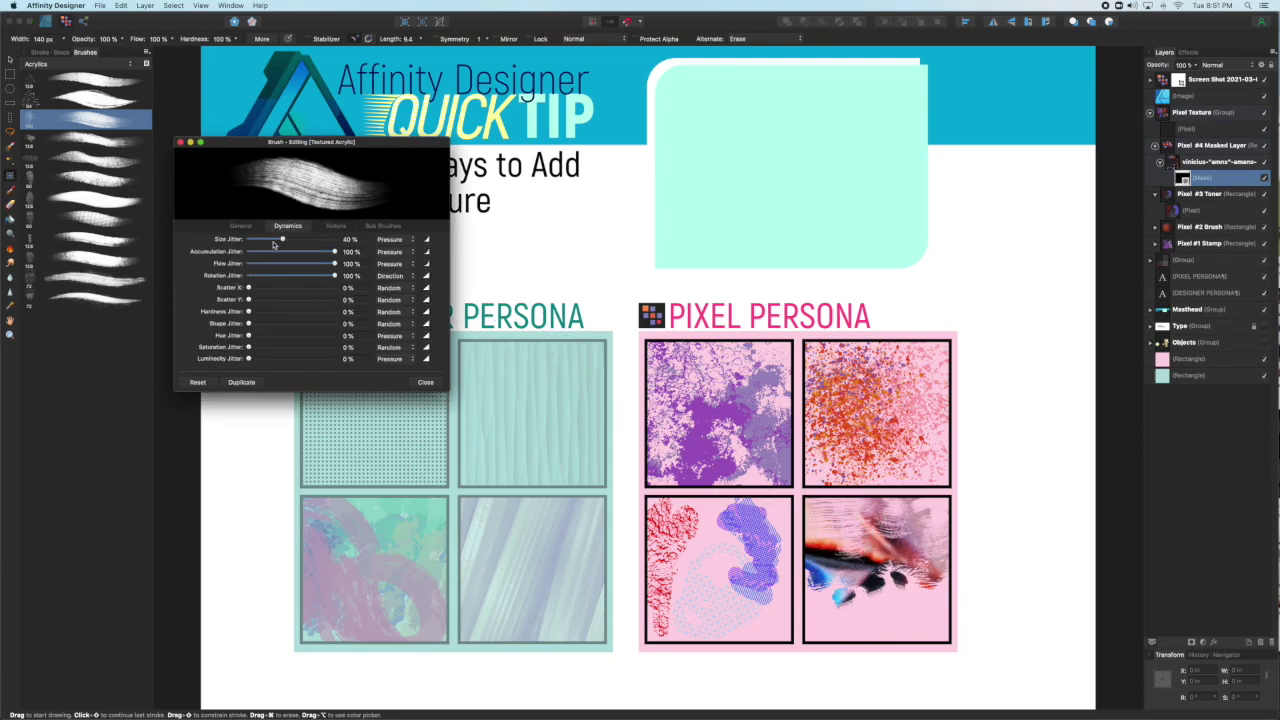
left_click(81, 63)
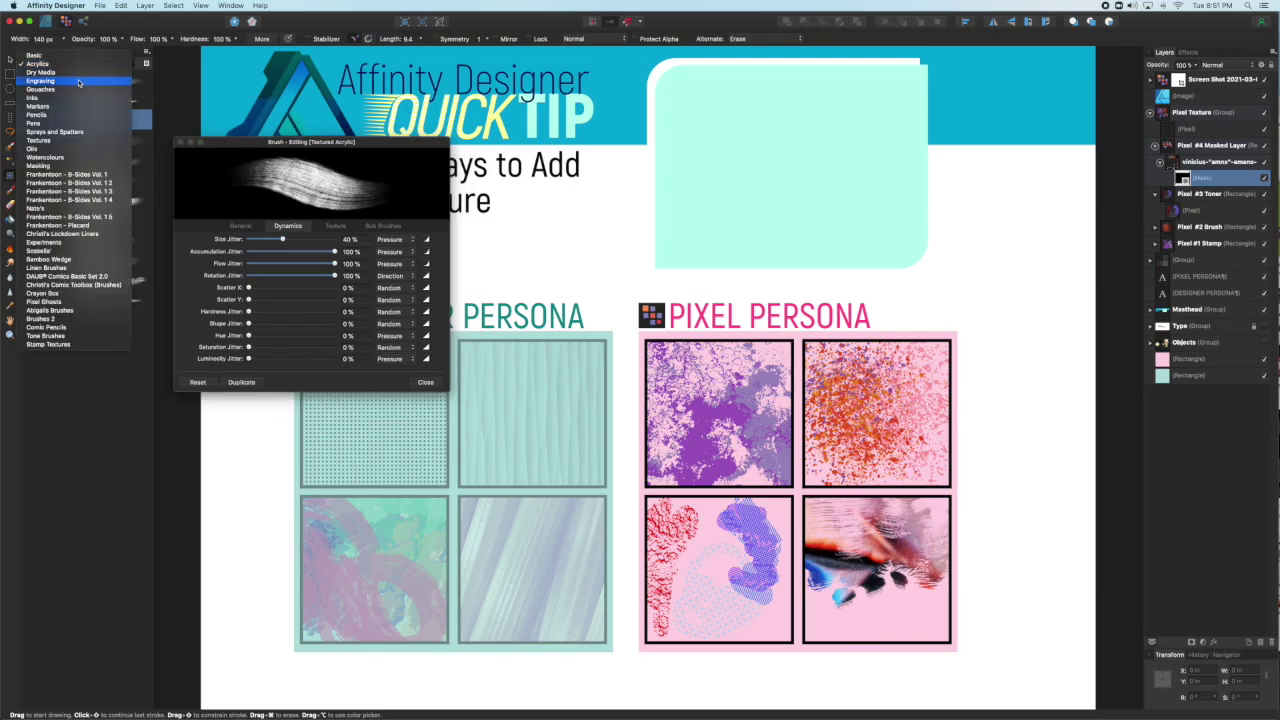